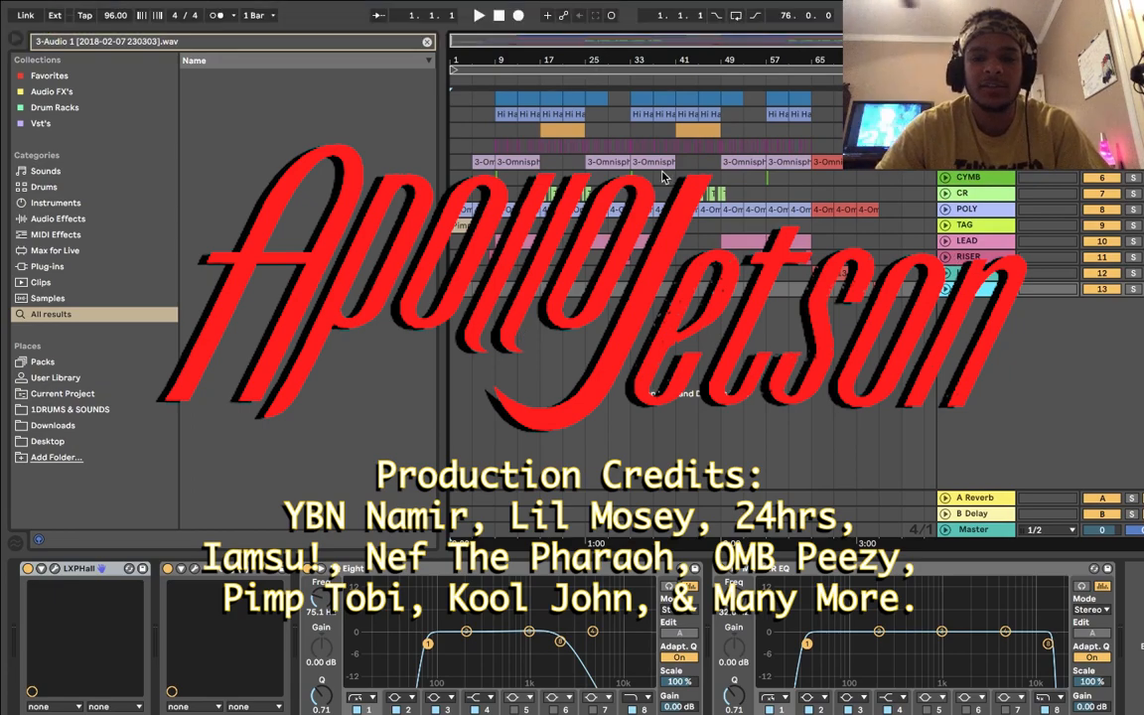
Step: Unfold all arrangement tracks and show the chord notes of the first POLY clip
drag(455, 47, 455, 92)
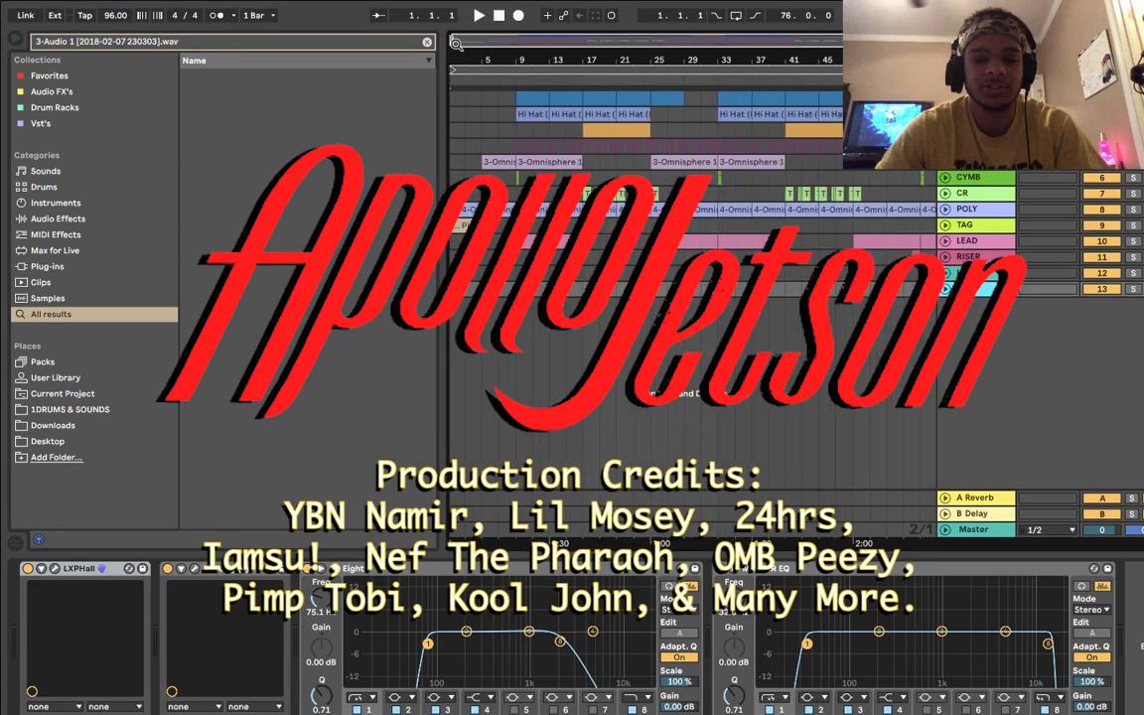
alt+click(945, 209)
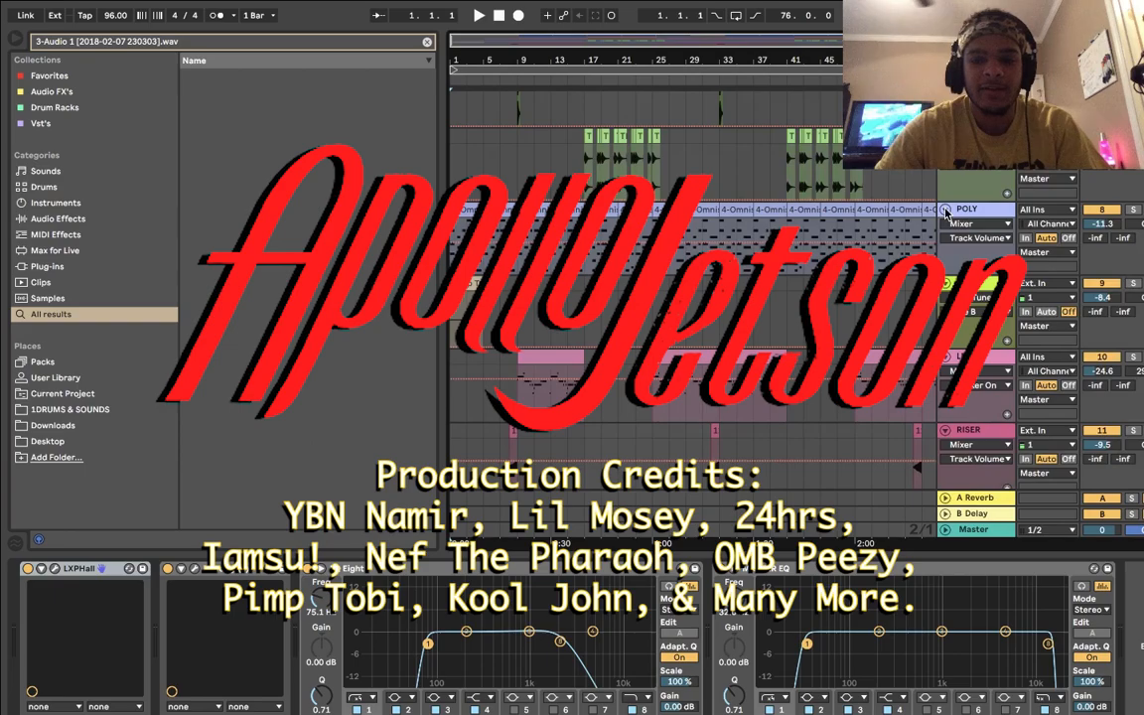
scroll(695, 298, up, 5)
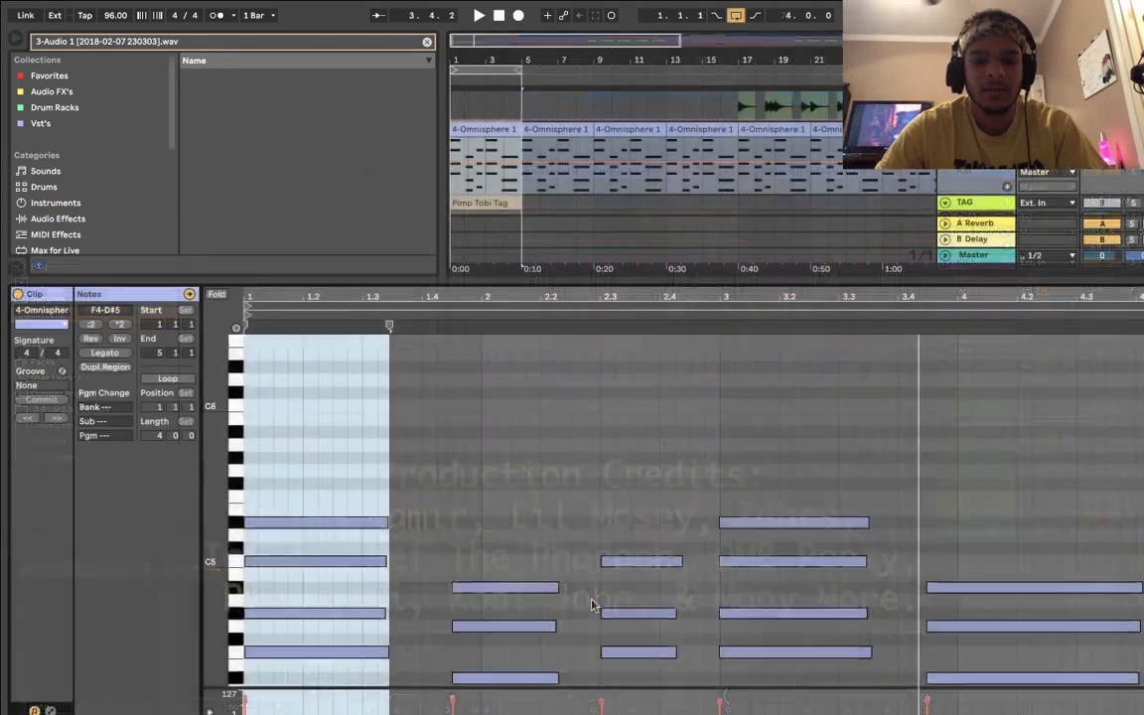
scroll(592, 602, up, 3)
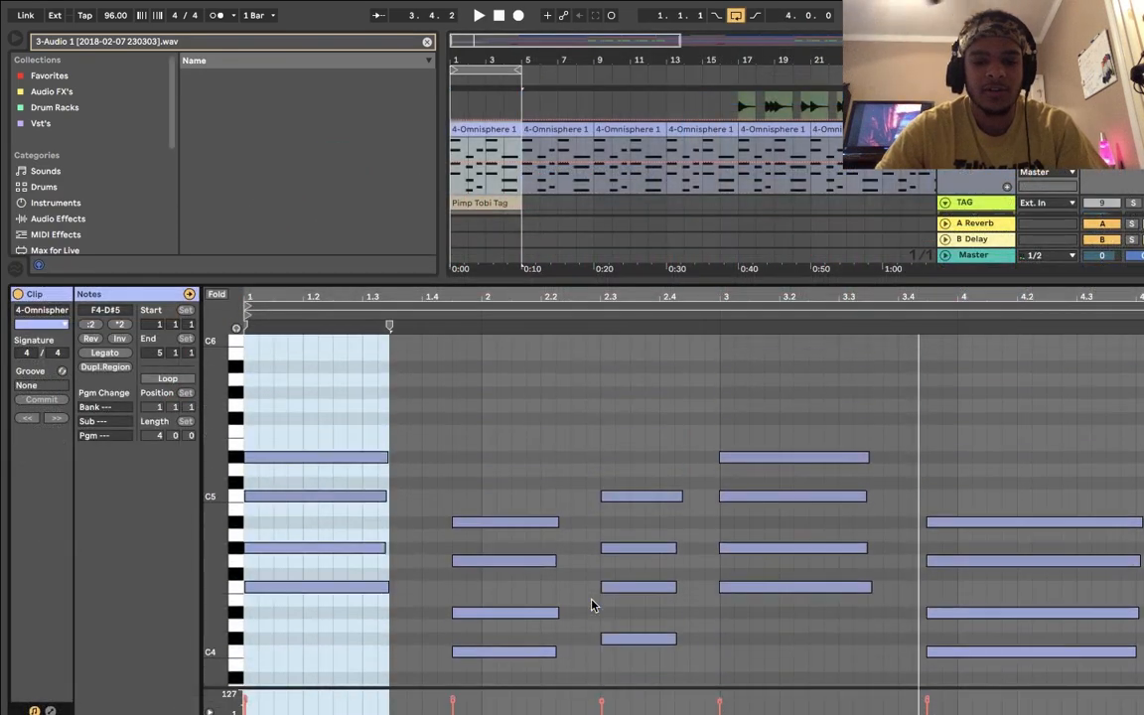
Step: Play the looped first four bars and examine the chord notes in the first POLY clip
click(248, 425)
drag(347, 300, 347, 301)
key(space)
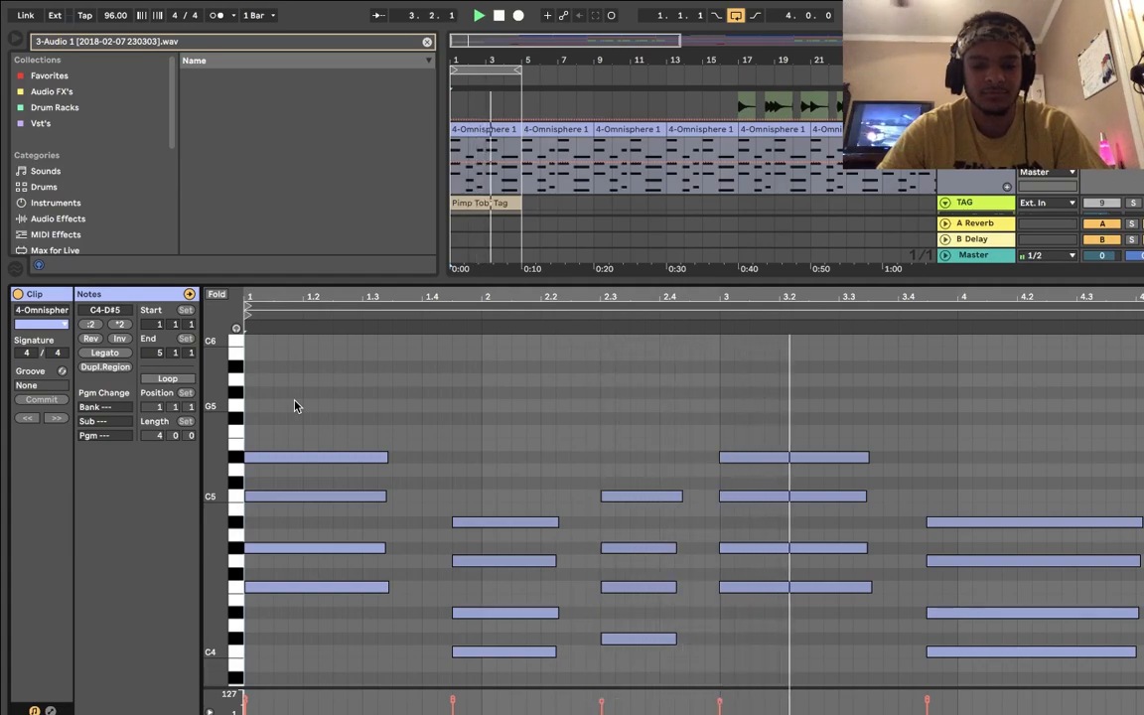
scroll(592, 400, down, 3)
scroll(592, 400, up, 3)
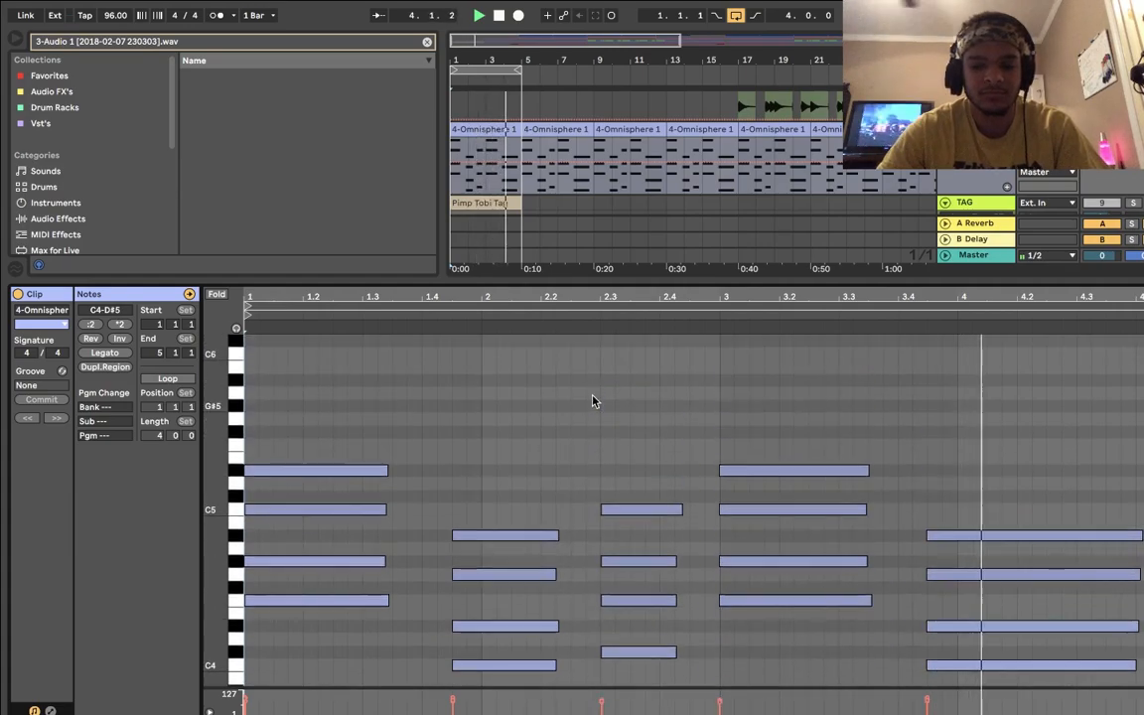
scroll(592, 400, down, 1)
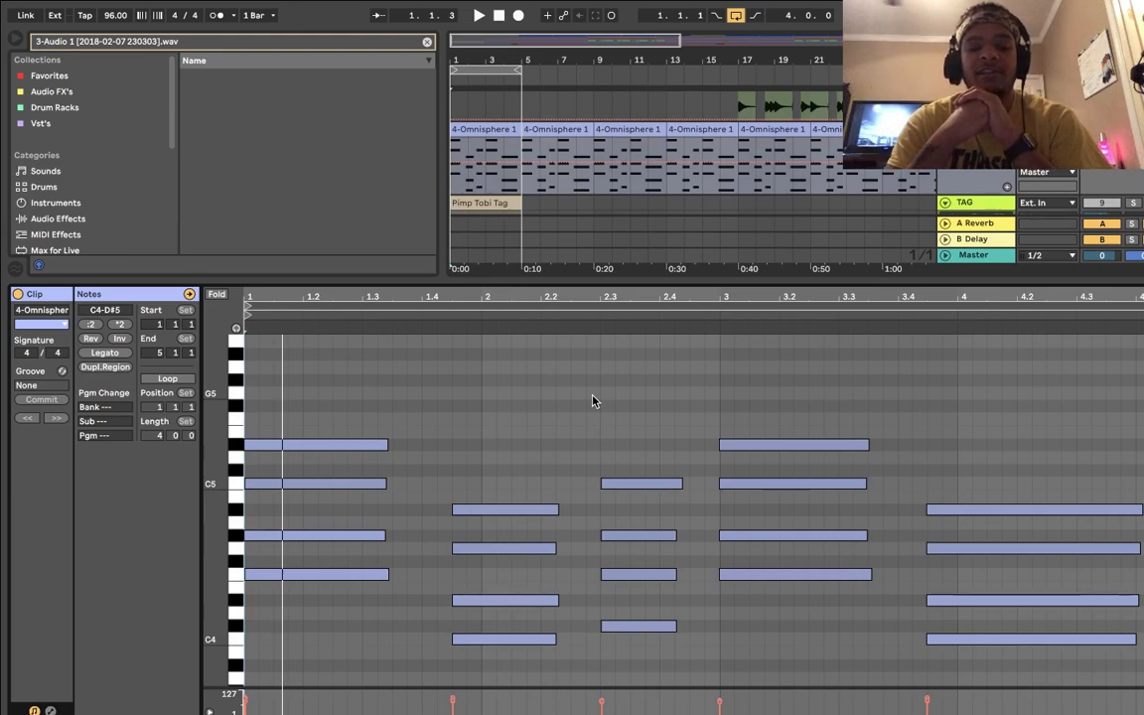
Step: Enlarge the arrangement area, move the four-bar loop to start at bar 5 and play it
click(633, 298)
drag(634, 281, 589, 439)
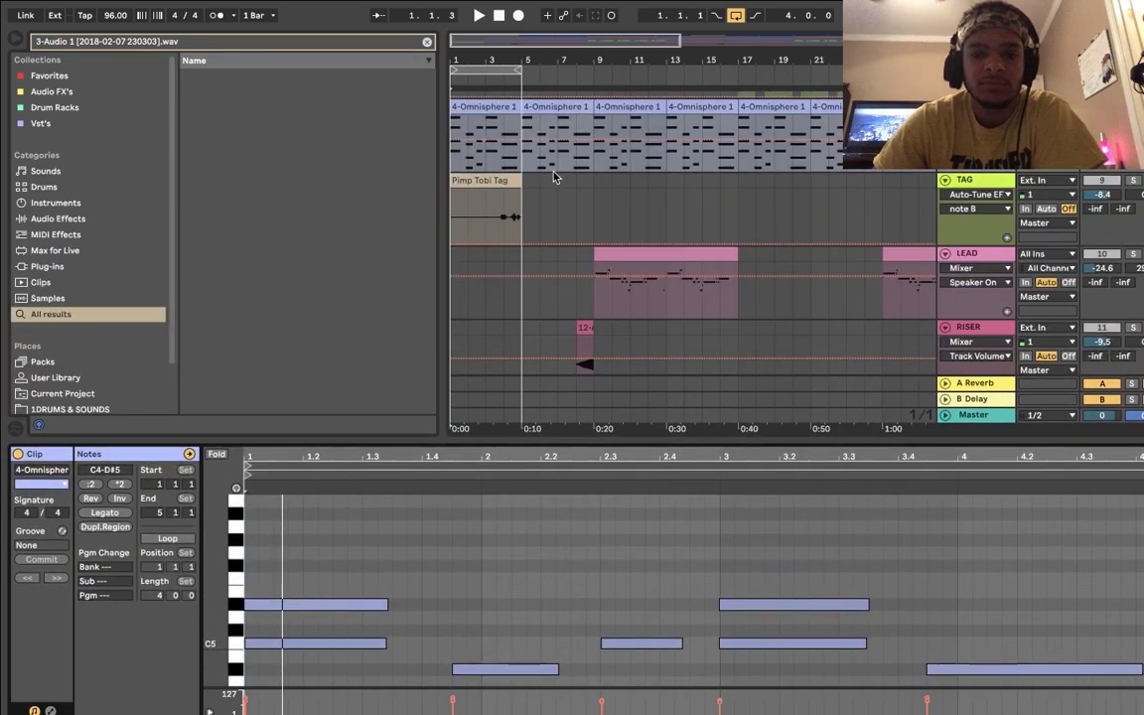
drag(525, 44, 528, 89)
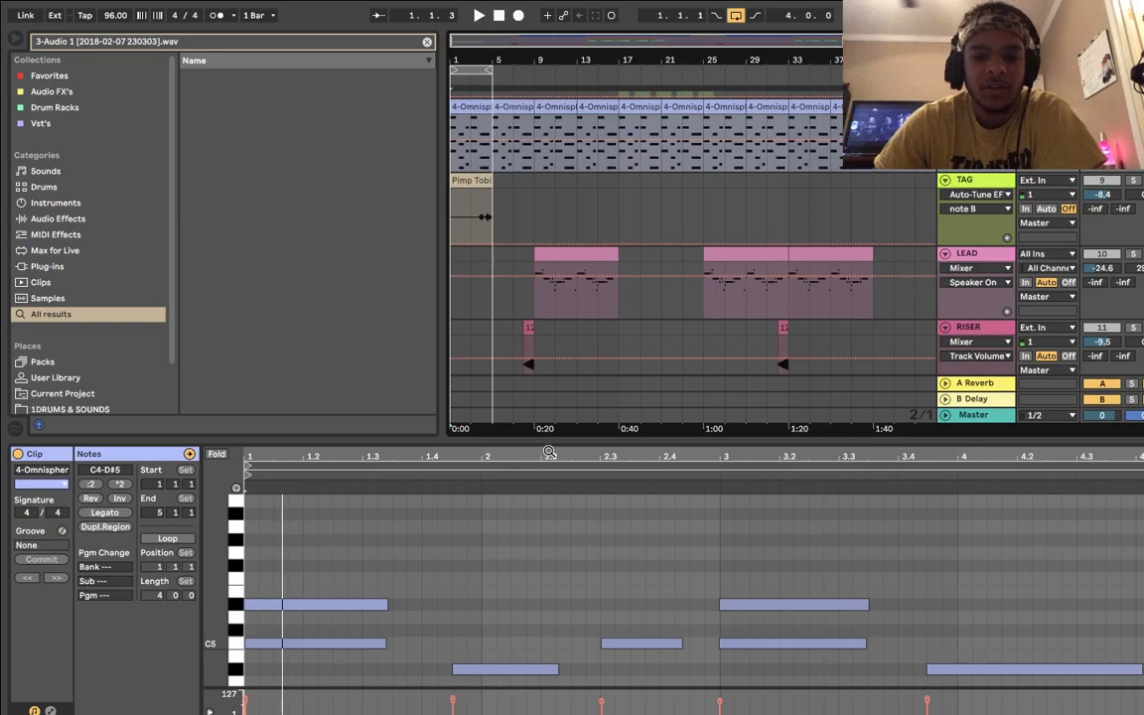
drag(562, 404, 559, 436)
scroll(536, 216, up, 10)
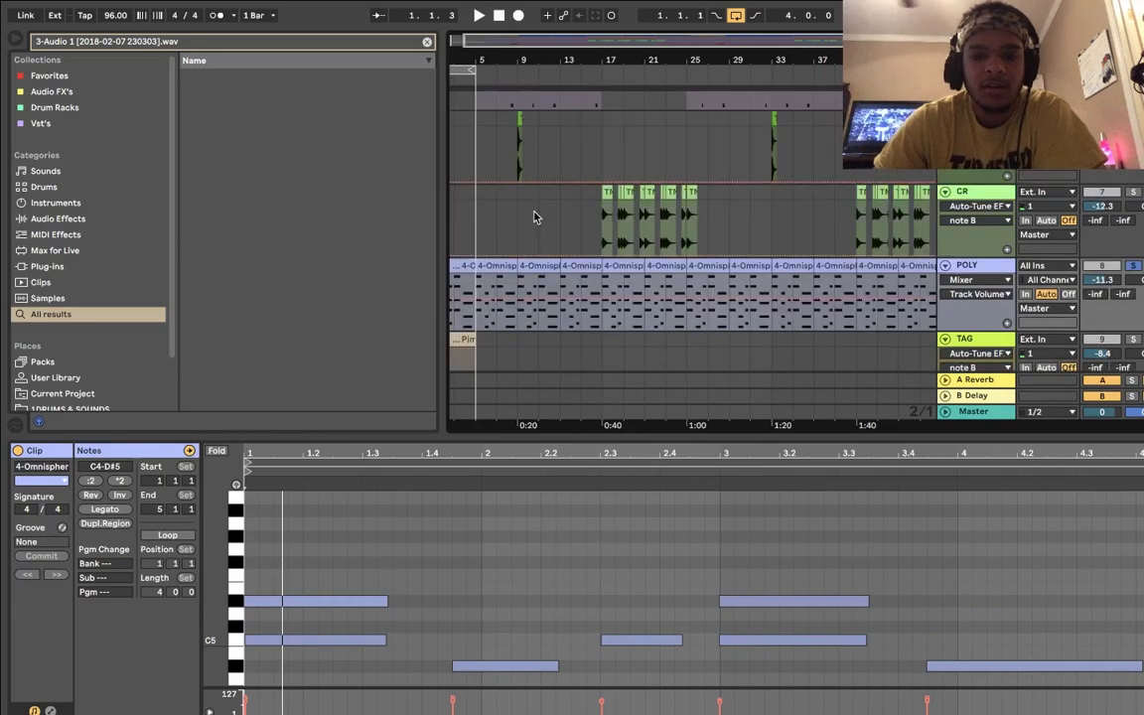
scroll(536, 216, down, 5)
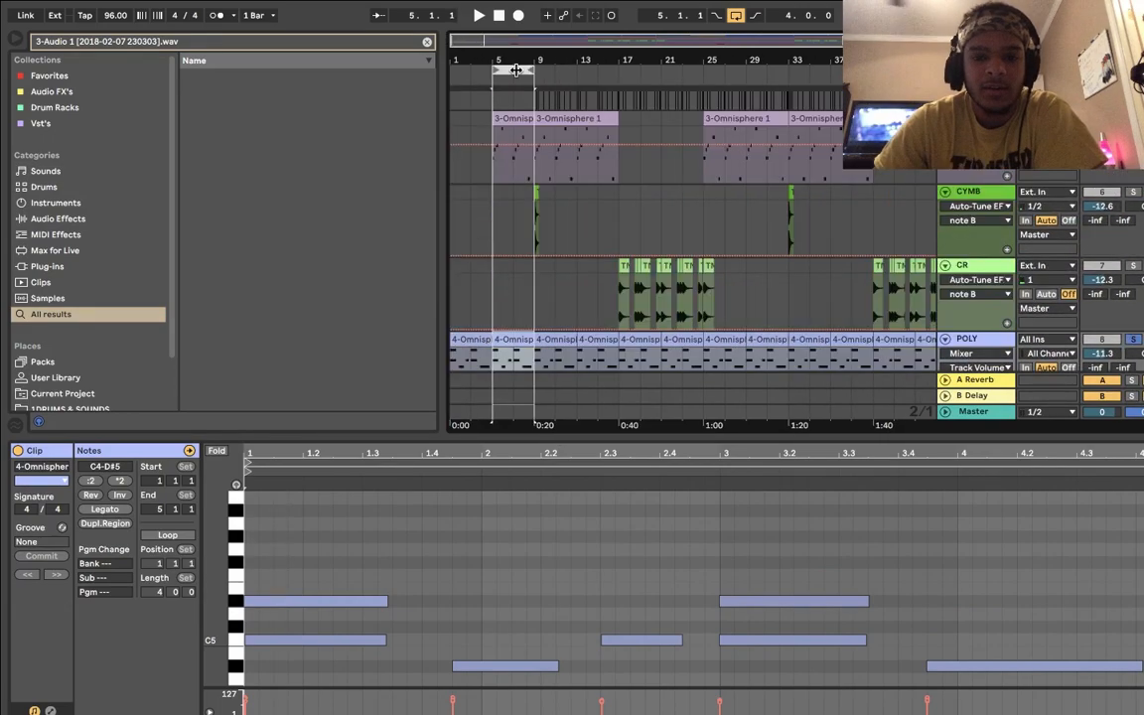
click(492, 164)
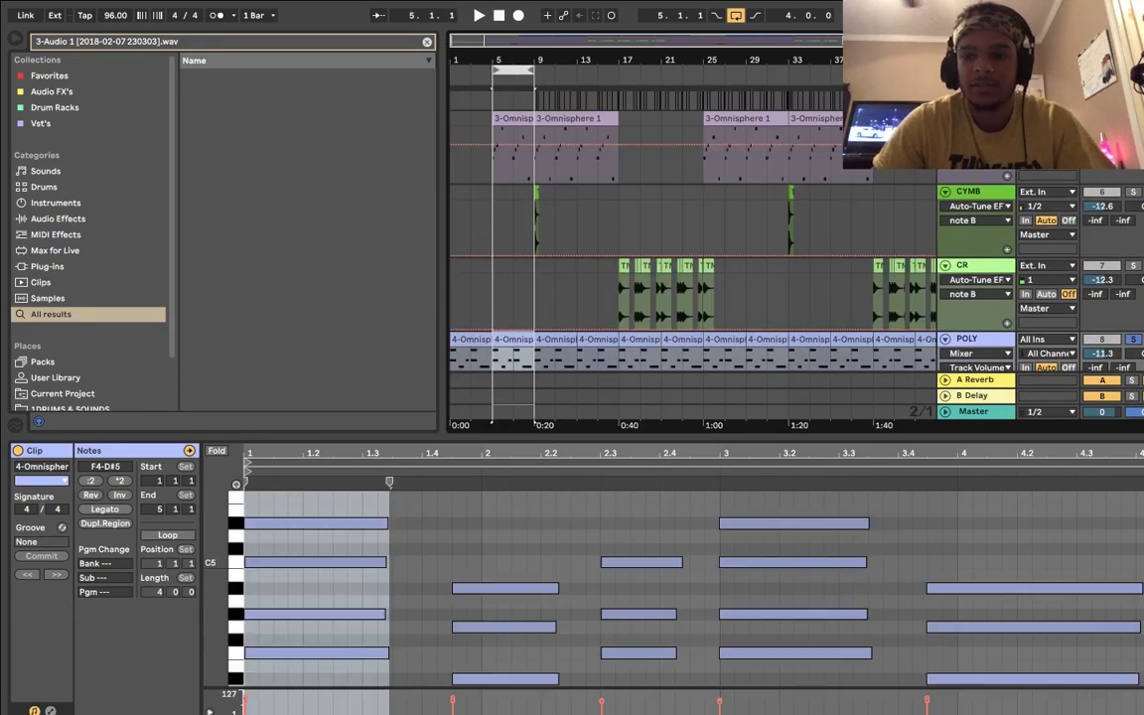
key(space)
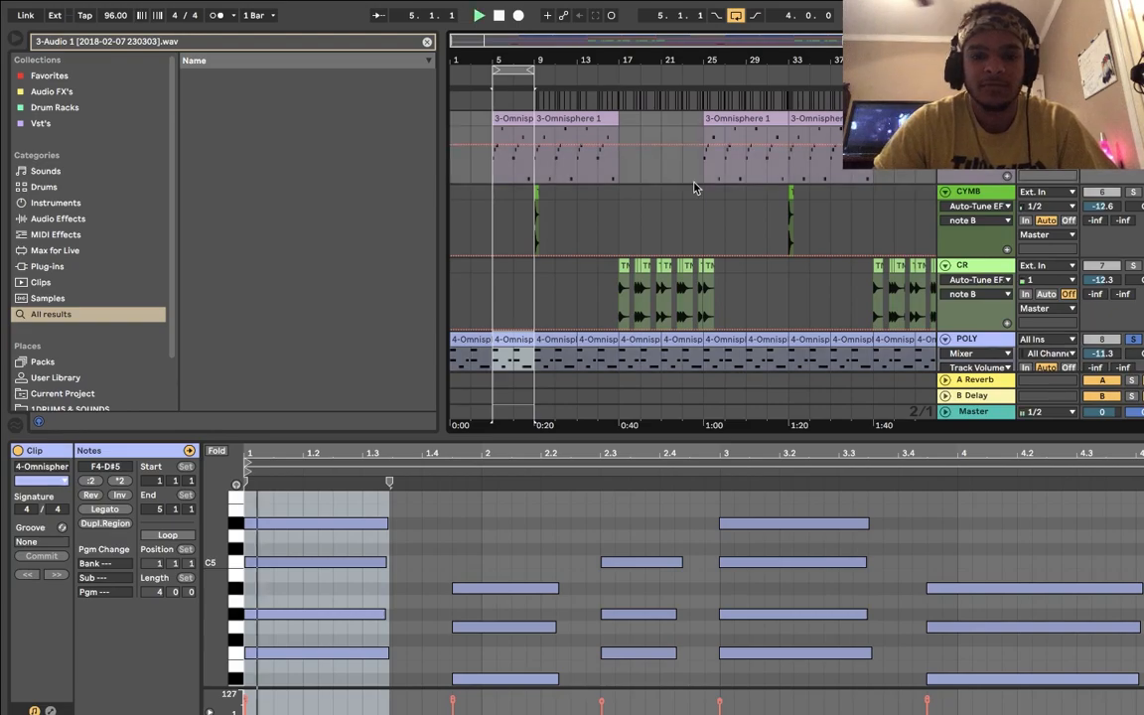
Step: Open the first BASS clip and examine closely where its opening F2 note starts
click(506, 154)
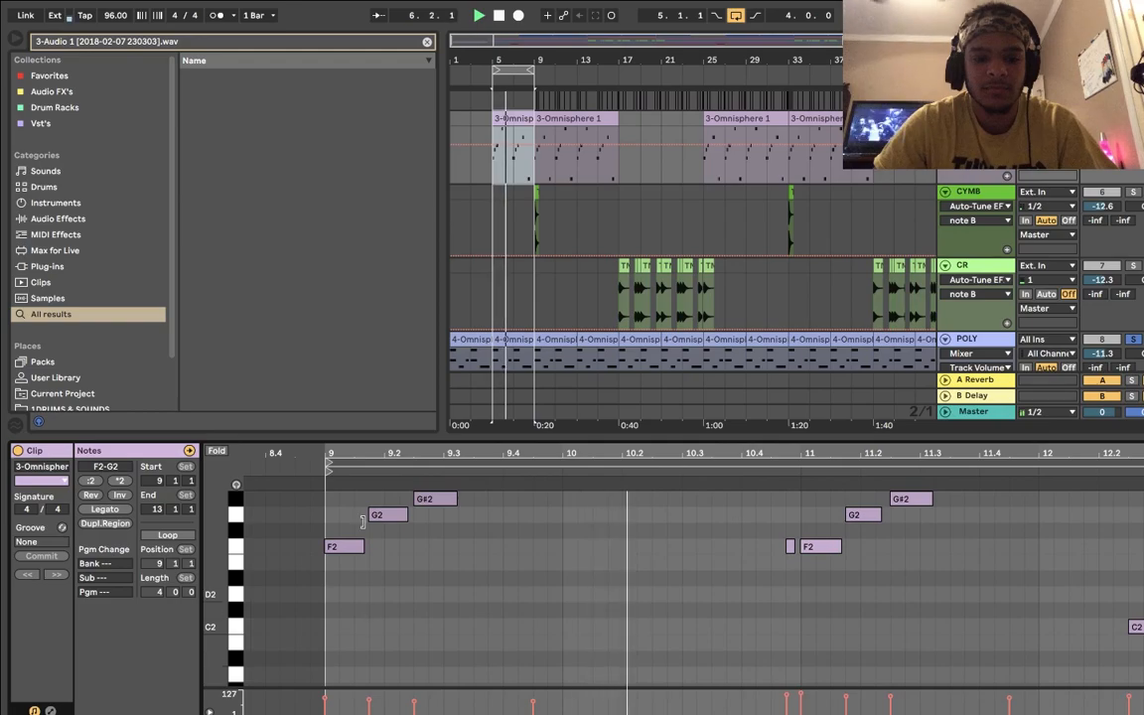
drag(327, 454, 329, 518)
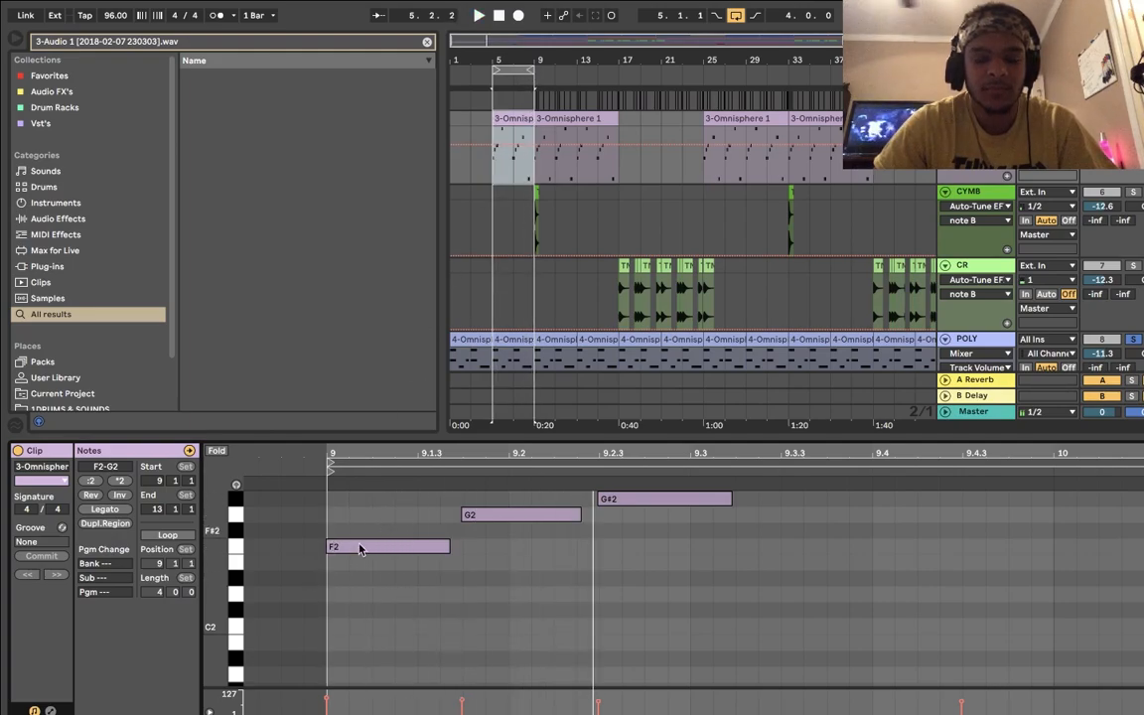
drag(338, 451, 337, 473)
scroll(338, 614, up, 3)
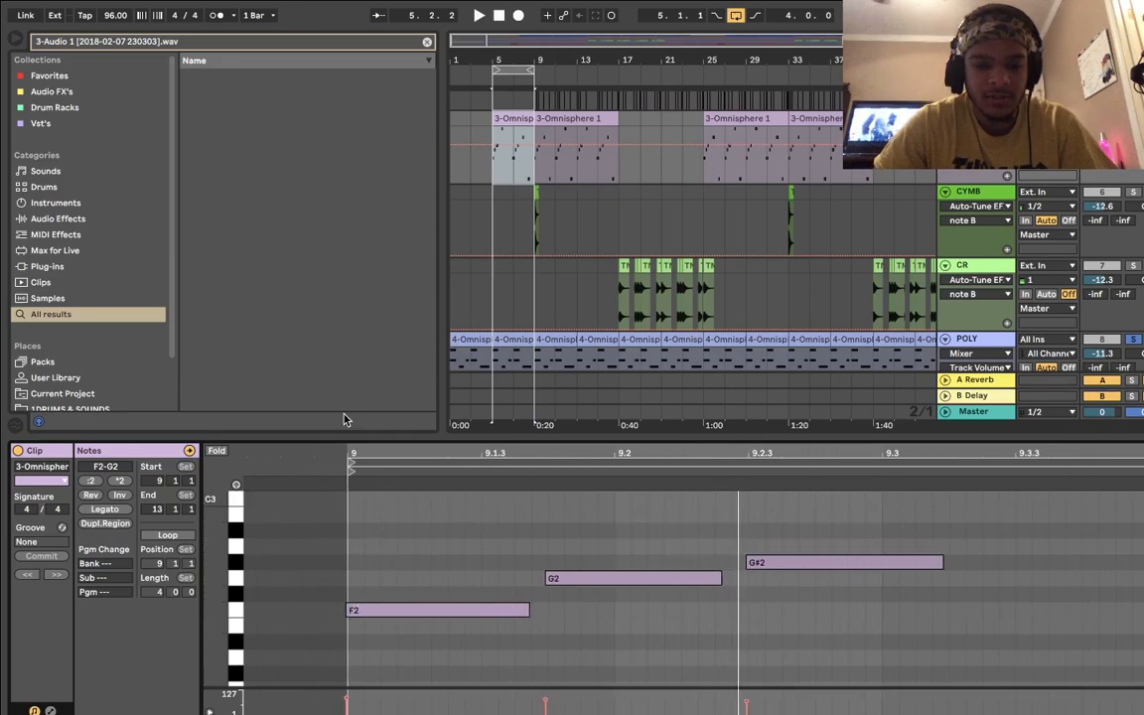
drag(339, 451, 340, 483)
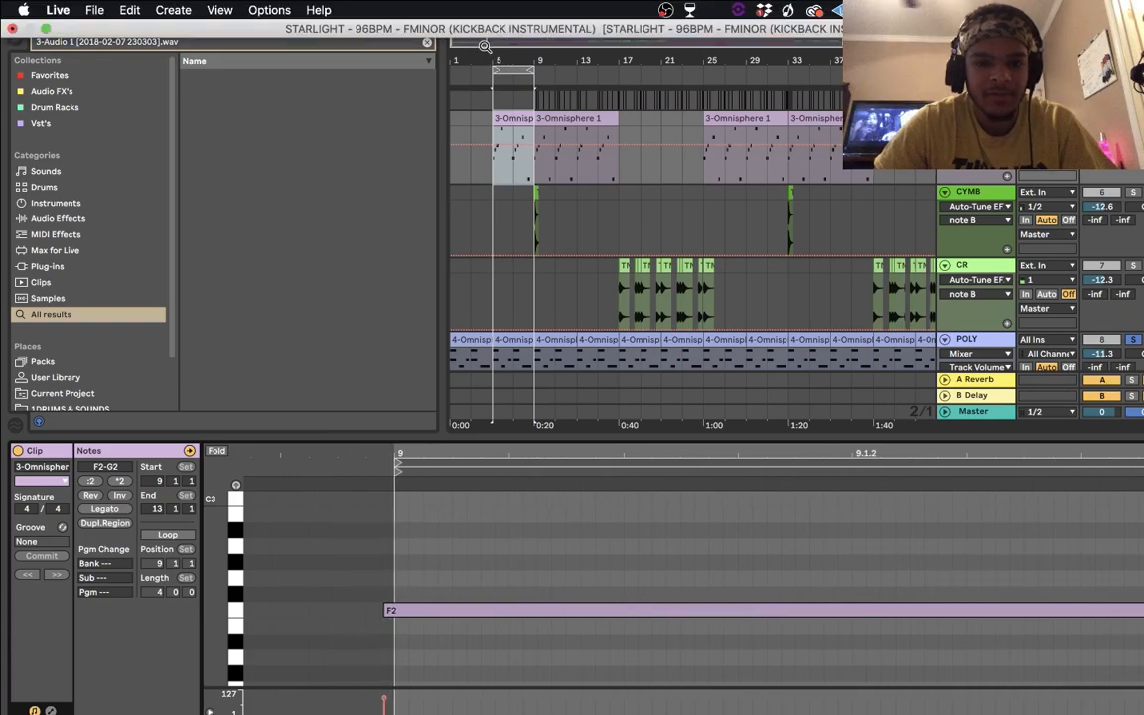
Step: Try extending the loop and the first BASS clip slightly before bar 5, and play the early F2 note
key(space)
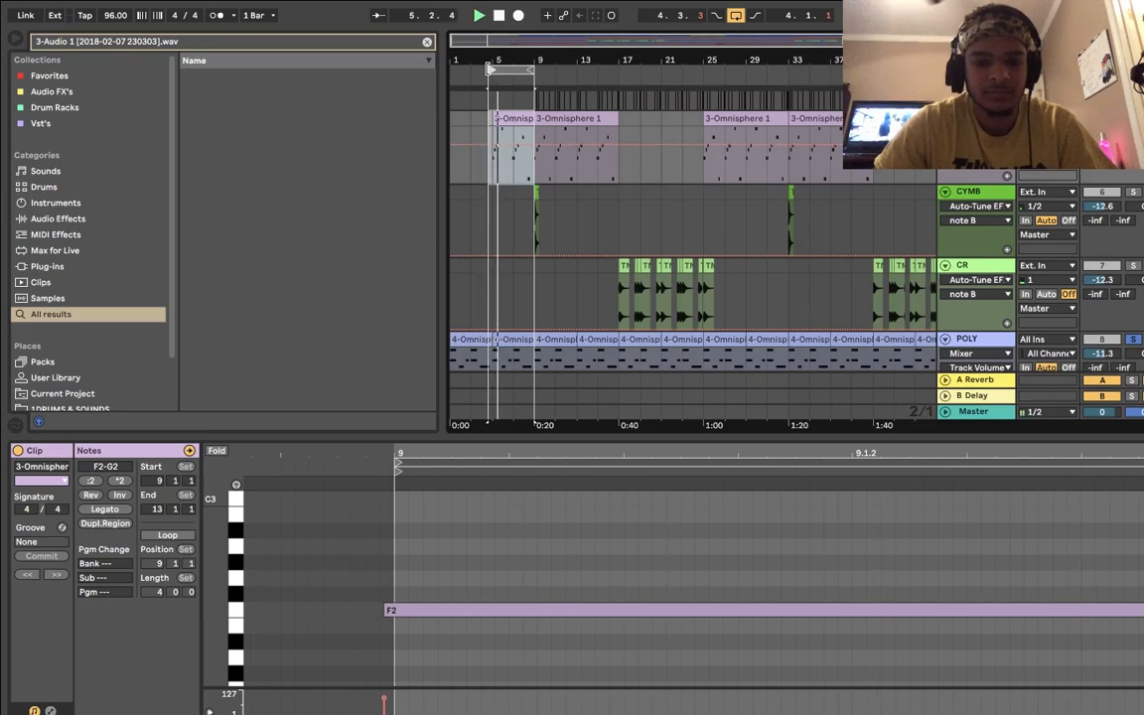
drag(485, 57, 474, 117)
key(space)
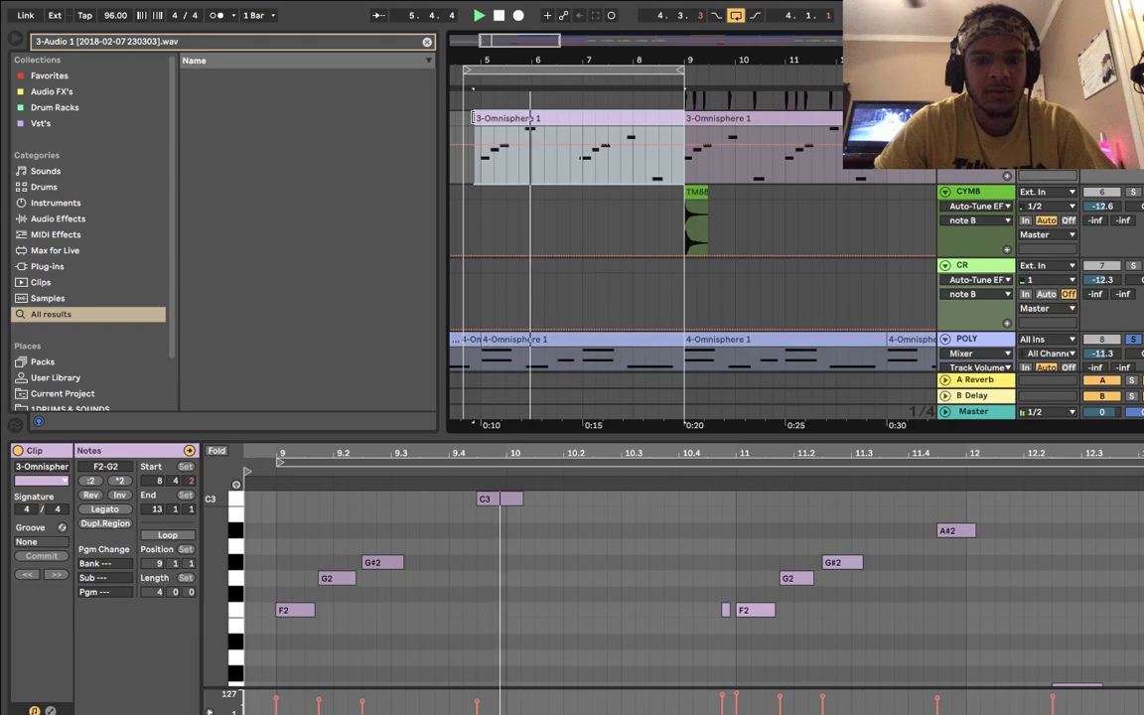
drag(505, 43, 517, 68)
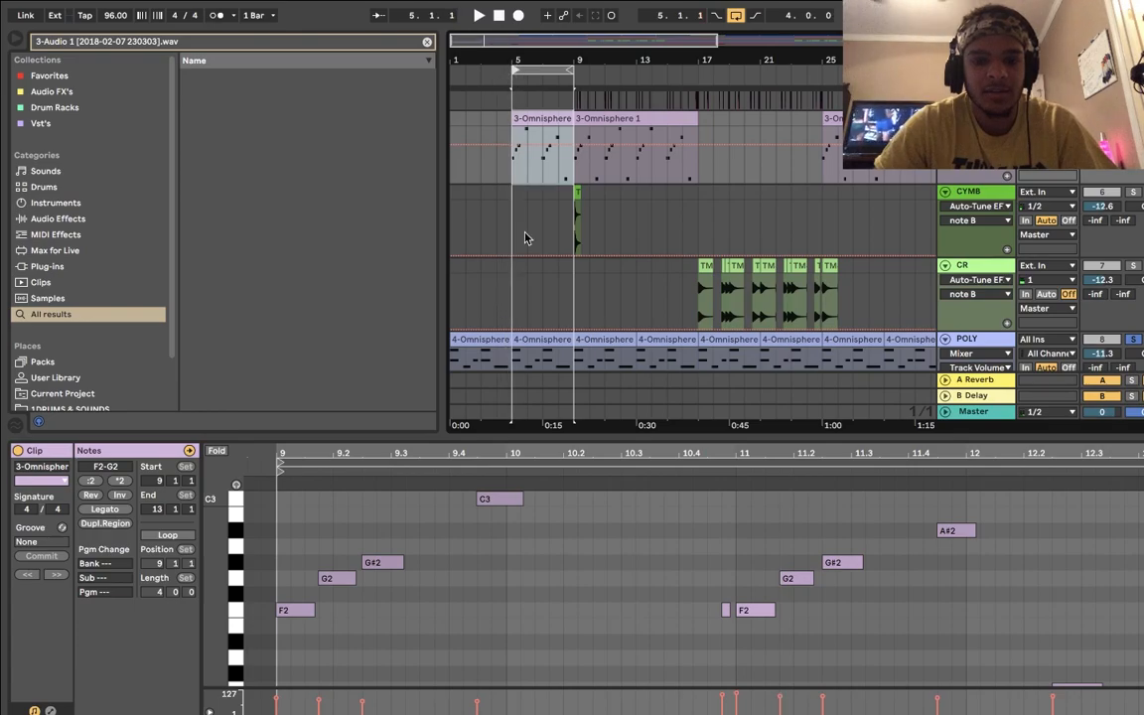
Step: Move the four-bar loop to start at bar 9, where the LEAD part begins
scroll(527, 238, down, 8)
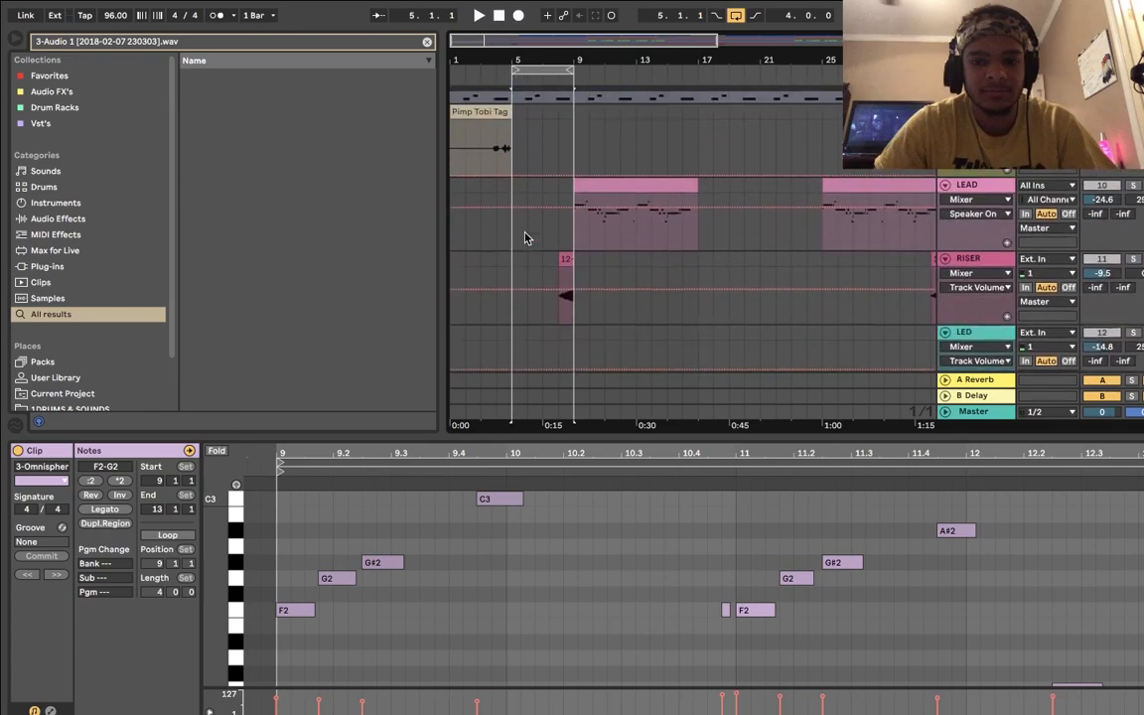
scroll(527, 238, up, 8)
drag(539, 72, 603, 69)
scroll(973, 222, down, 8)
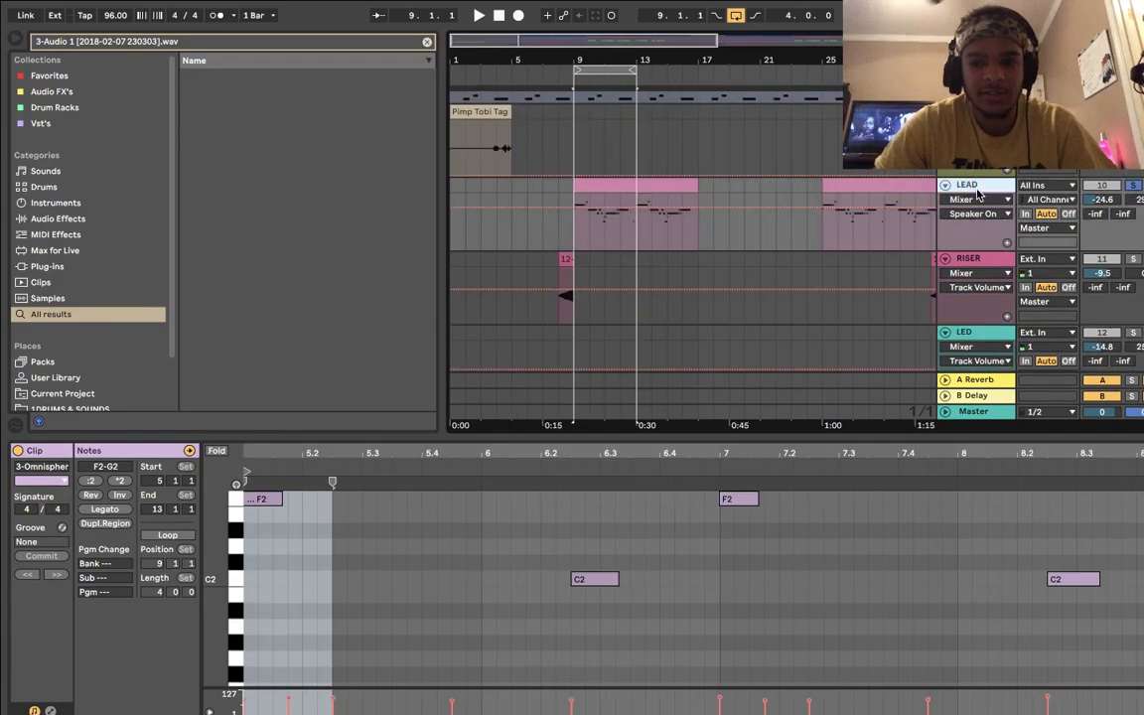
Step: Open the Omnisphere instrument on the POLY track, play its Victorious Arps patch and close the plugin window
scroll(976, 191, up, 3)
click(971, 176)
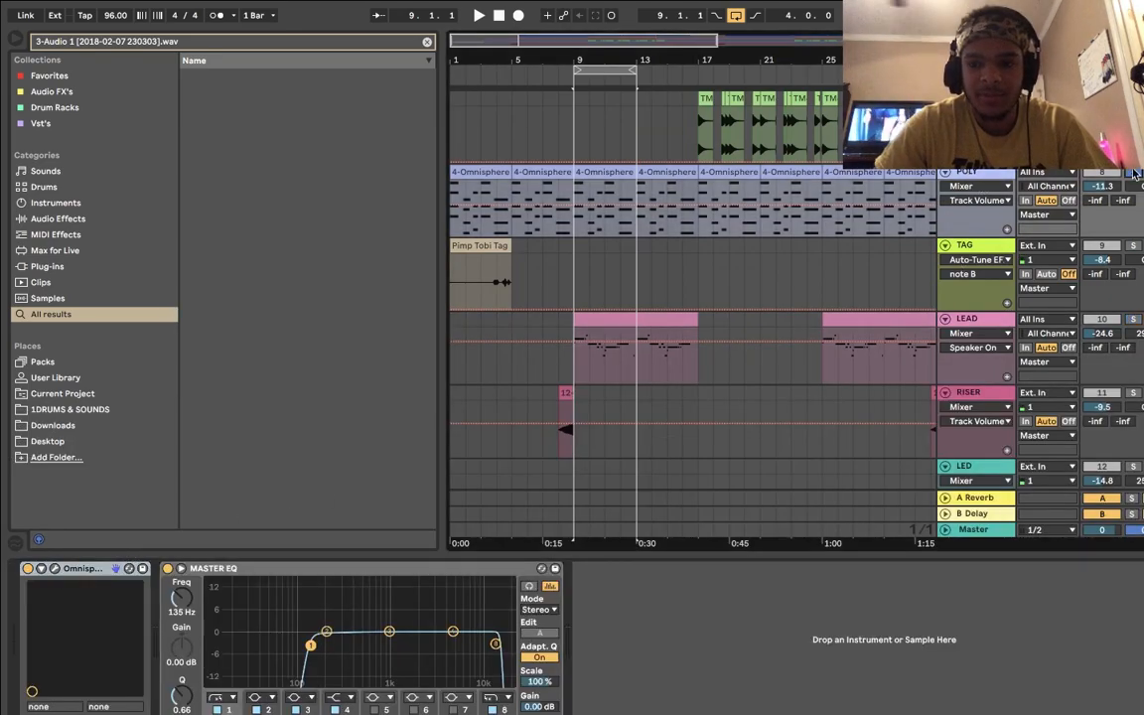
click(54, 570)
click(54, 570)
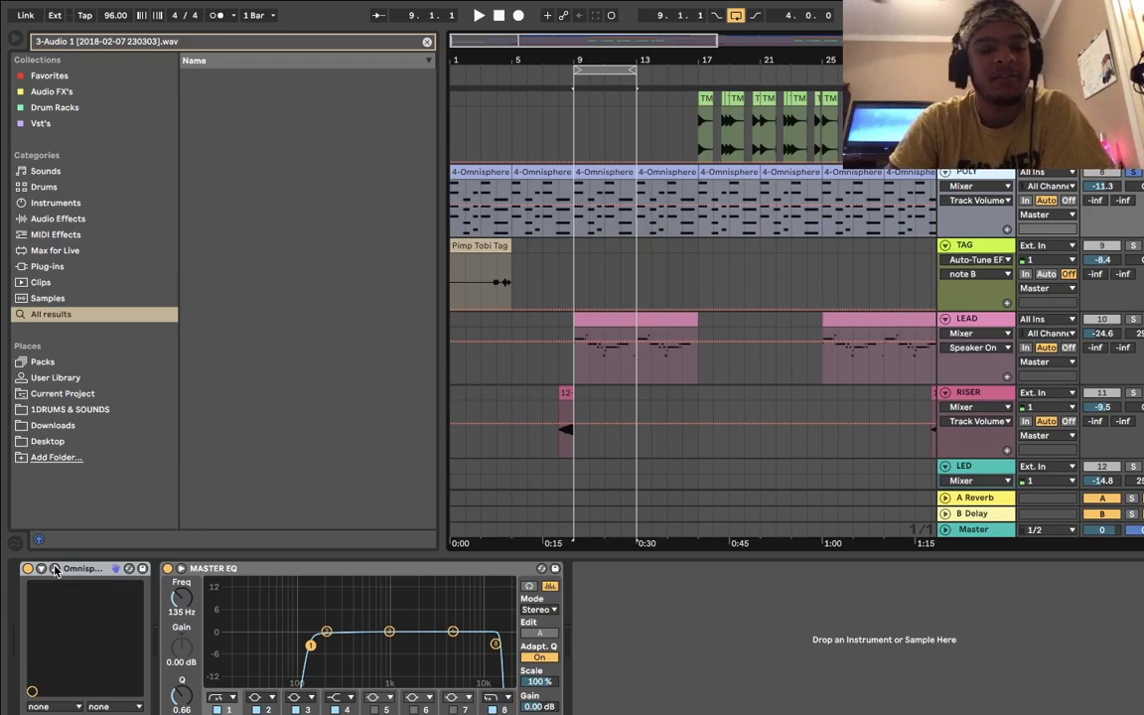
click(55, 569)
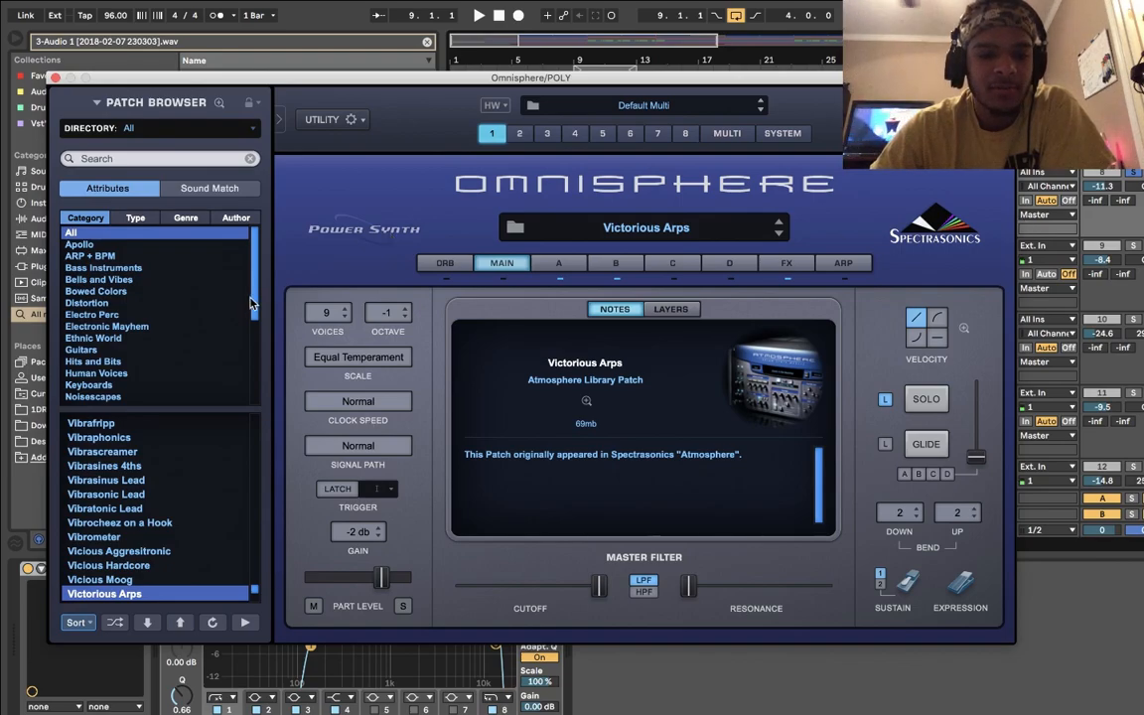
scroll(228, 291, down, 3)
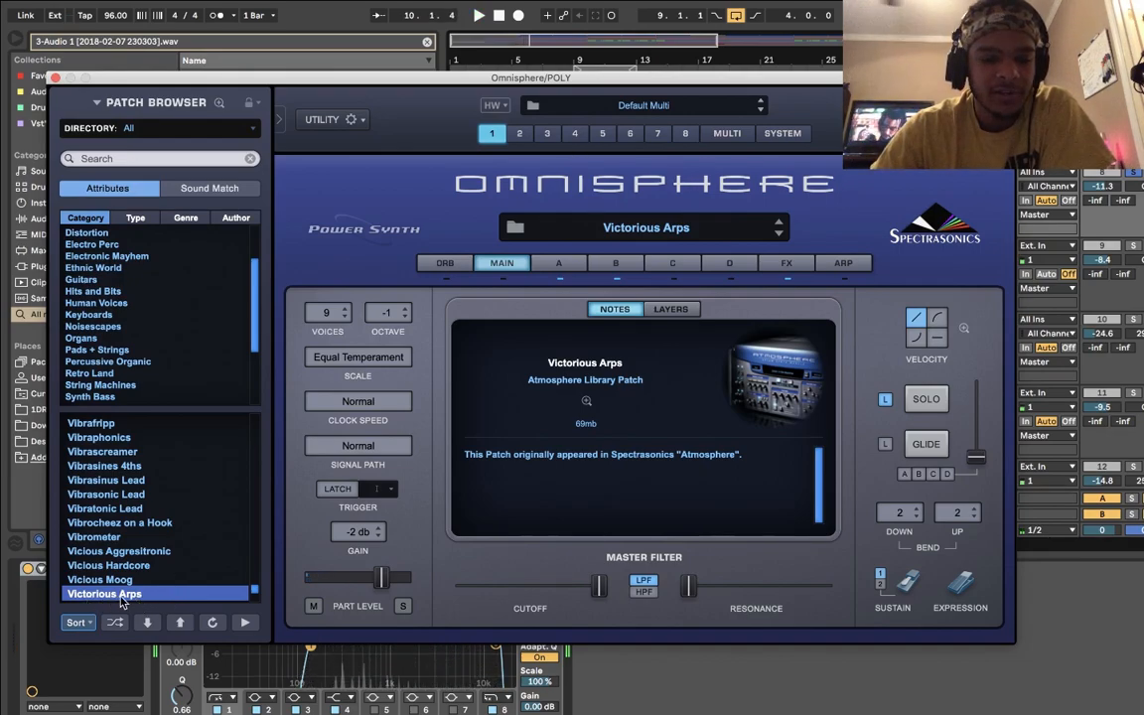
click(56, 78)
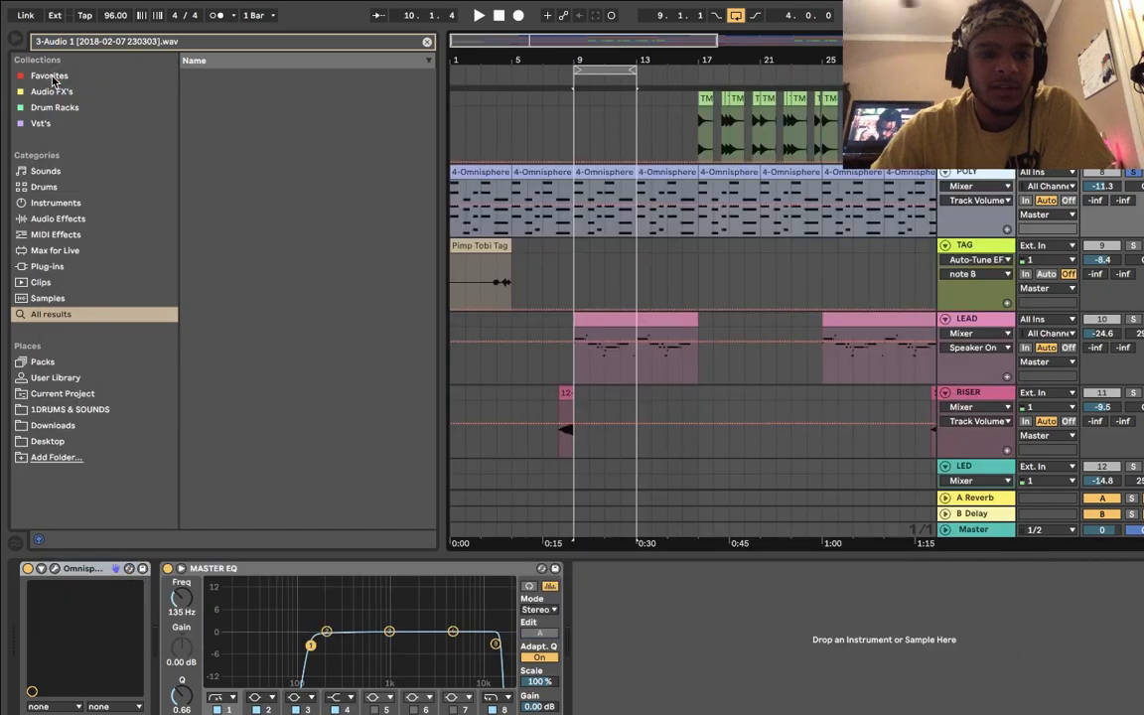
Step: Solo the BASS track, play its Omnisphere patch Gargantua and close the plugin window
scroll(702, 273, down, 2)
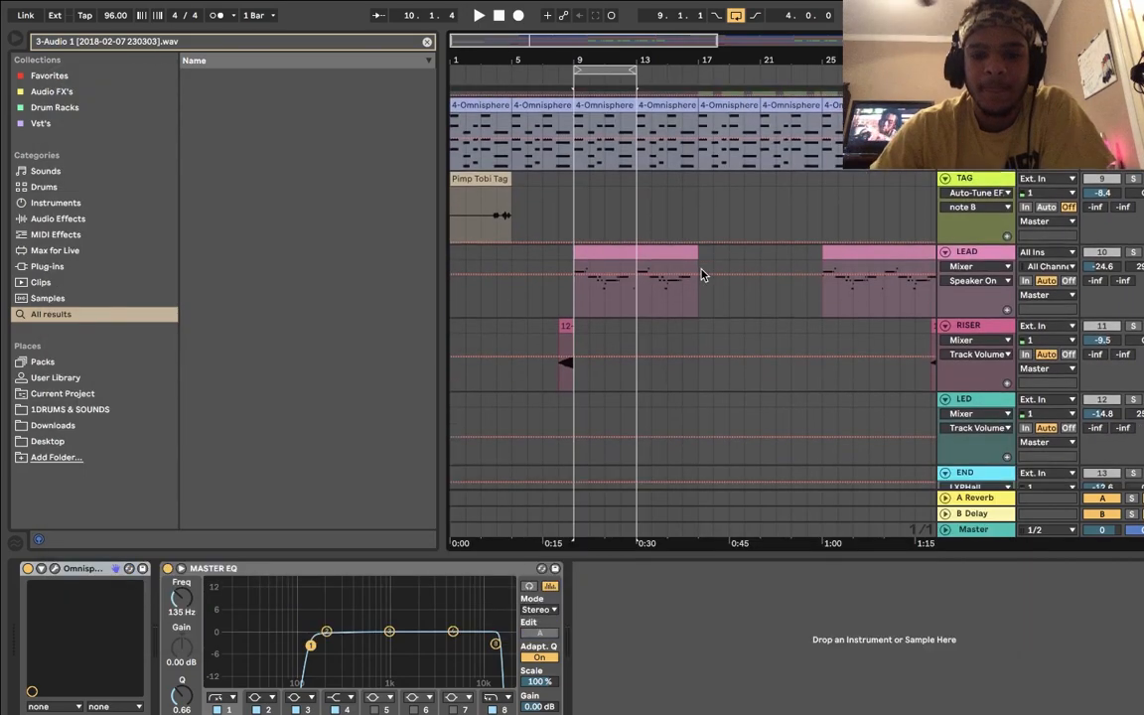
scroll(702, 273, up, 5)
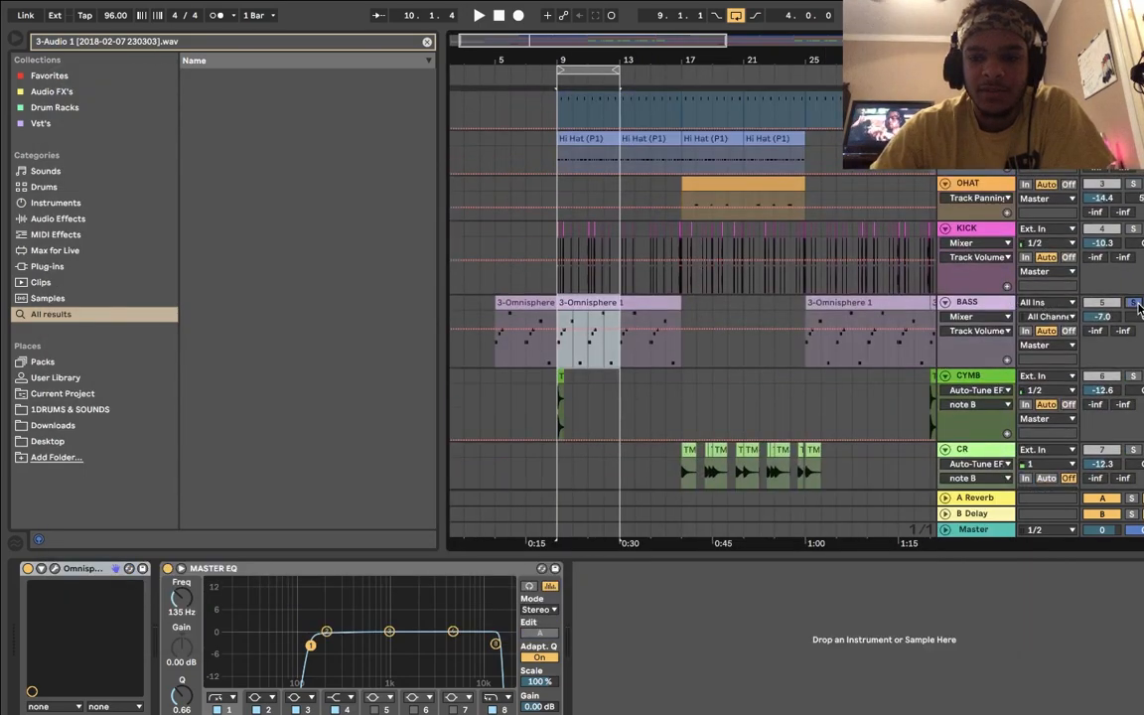
click(993, 305)
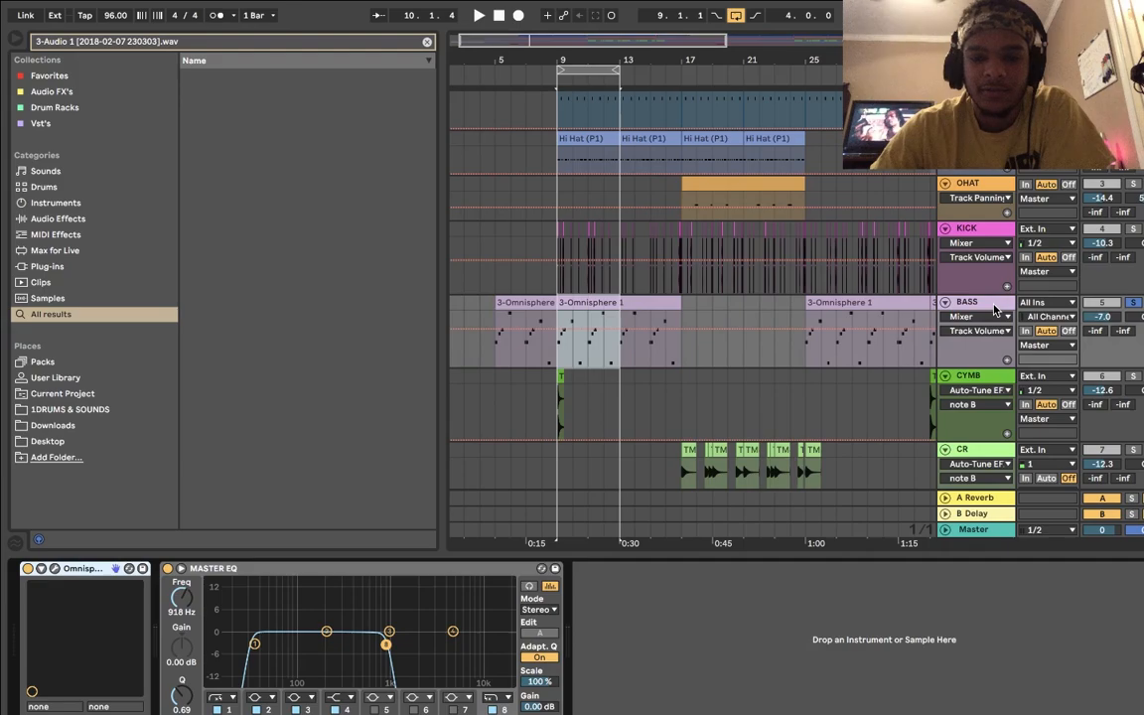
click(56, 568)
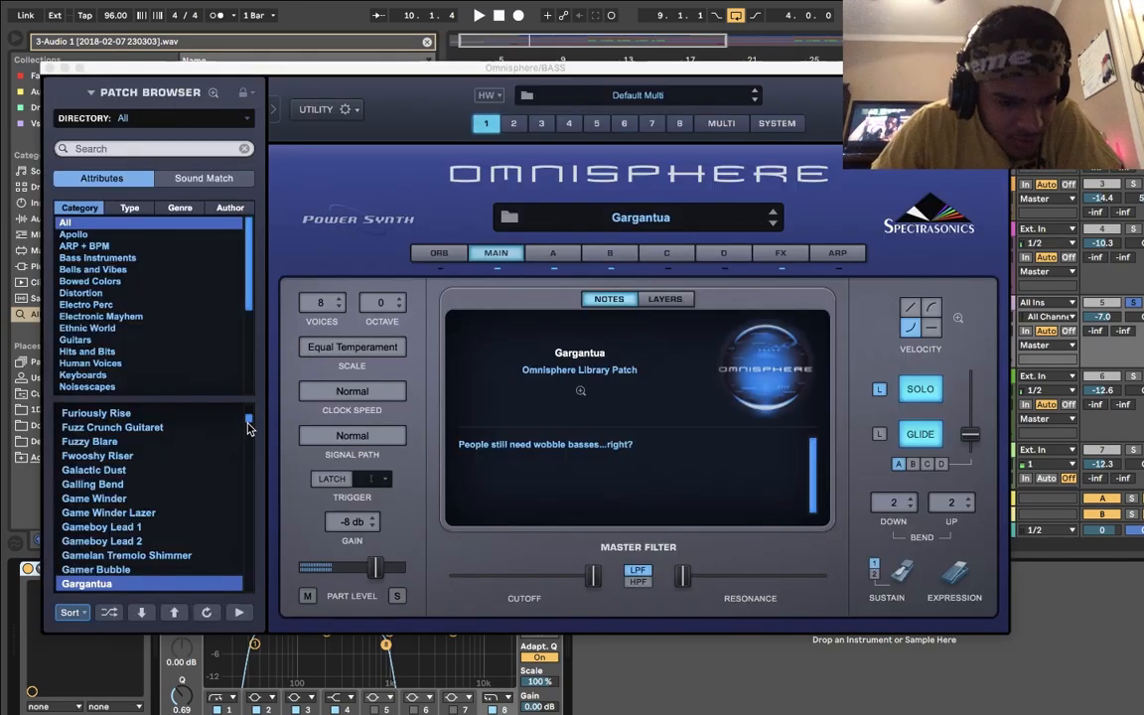
key(space)
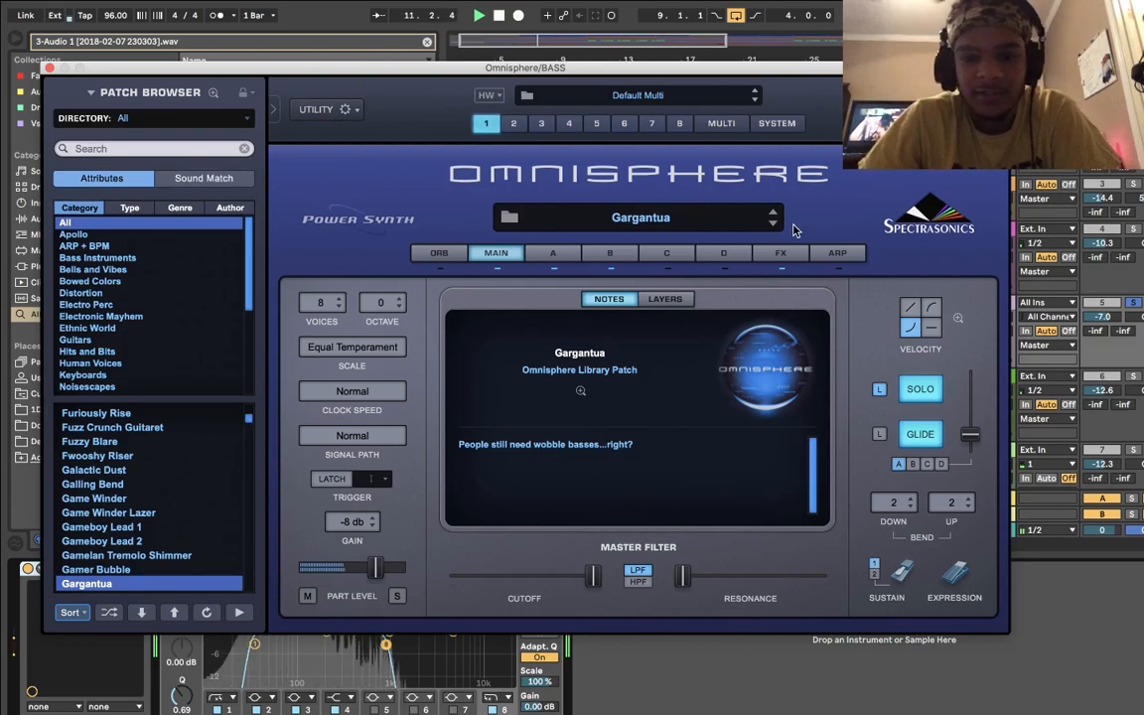
click(49, 69)
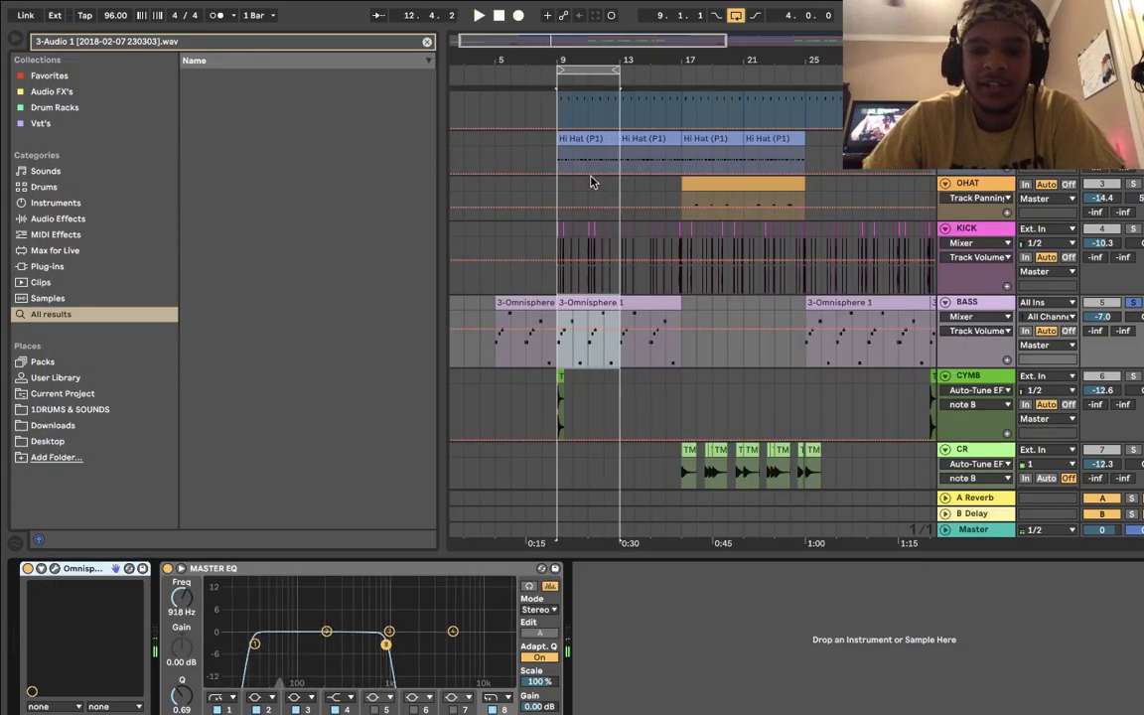
Step: Solo the POLY track alongside BASS and play both parts together from bar 9
drag(587, 40, 526, 342)
click(525, 342)
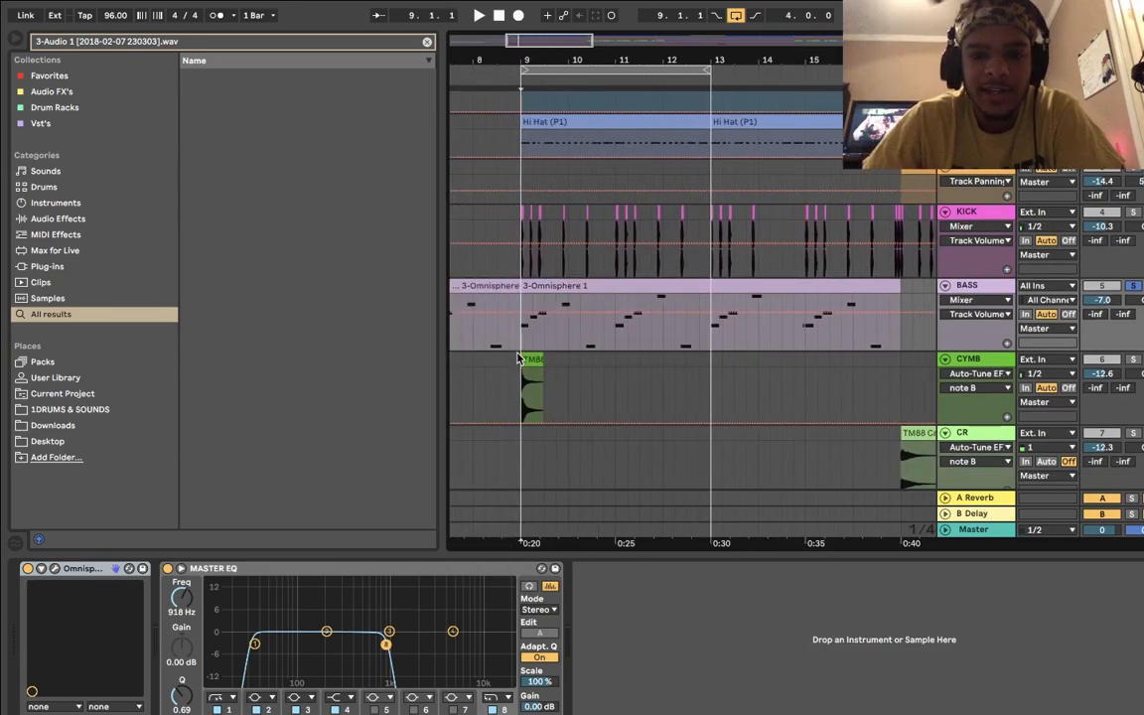
scroll(517, 359, down, 5)
scroll(518, 358, up, 3)
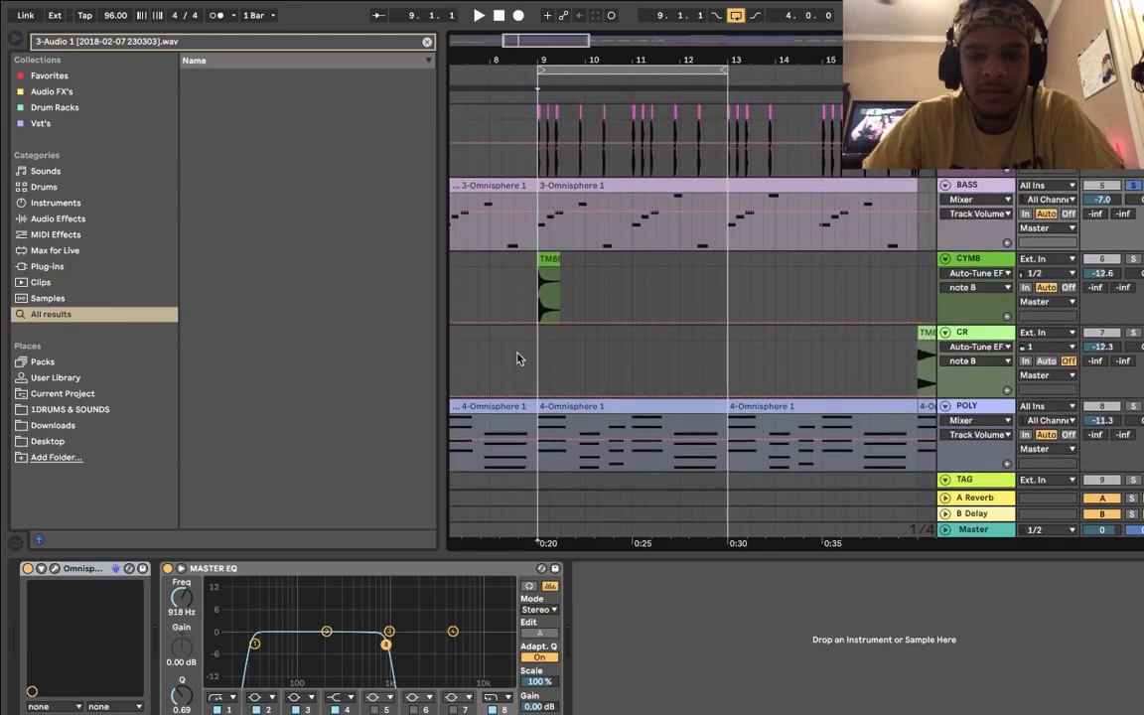
scroll(518, 359, down, 1)
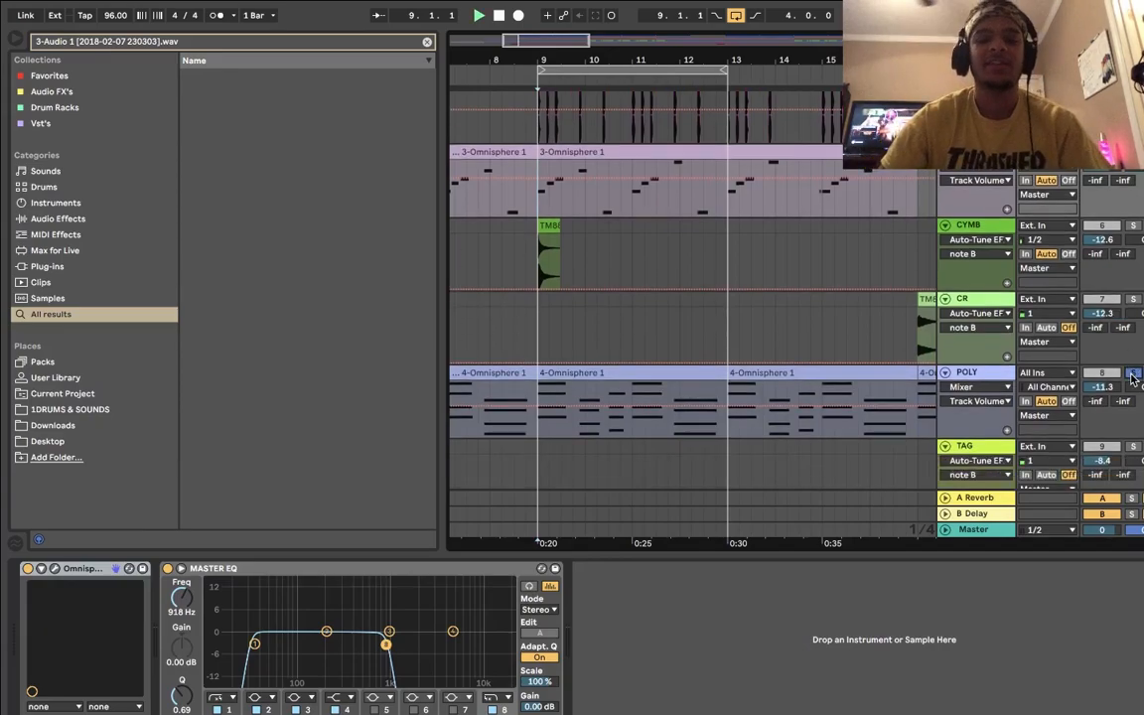
key(space)
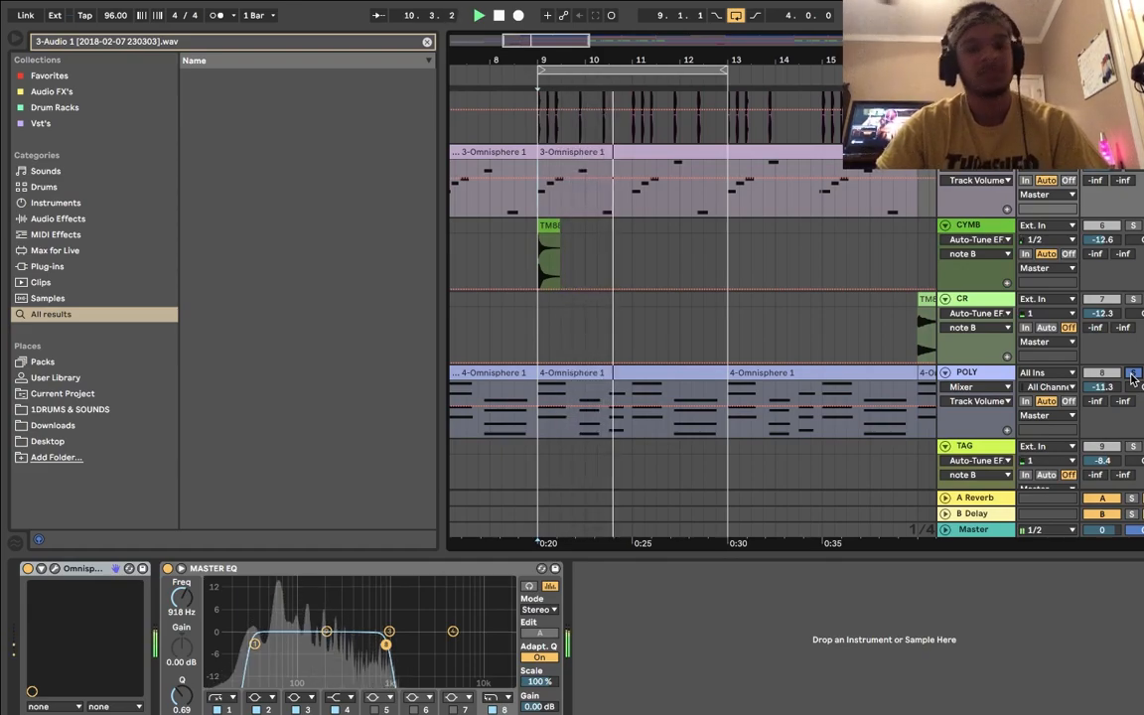
key(space)
Step: Solo the LEAD track, play its Omnisphere patch Spacey Lead, close the plugin window and stop playback
scroll(759, 390, up, 3)
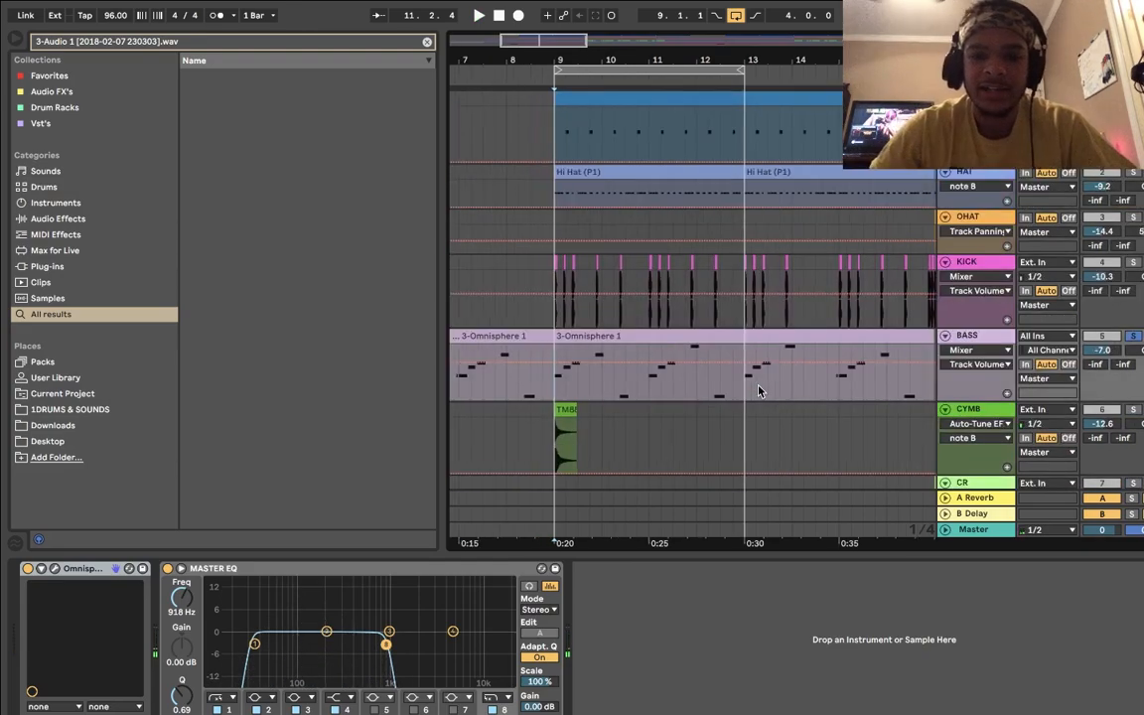
scroll(817, 312, down, 10)
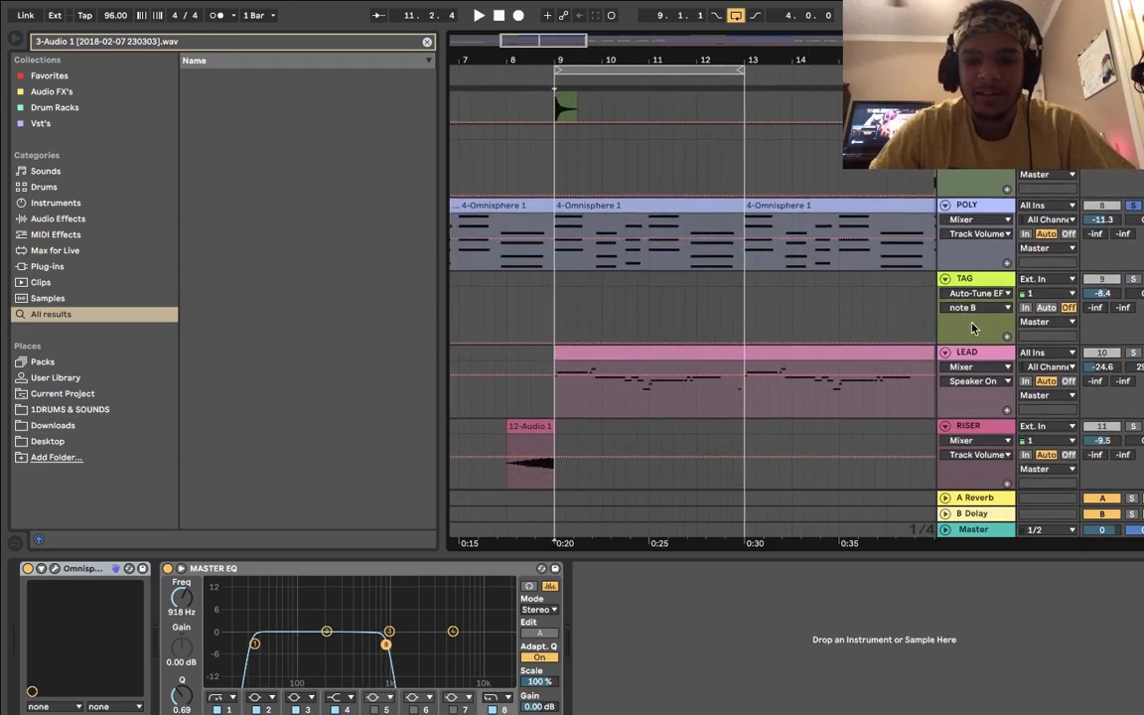
click(1002, 362)
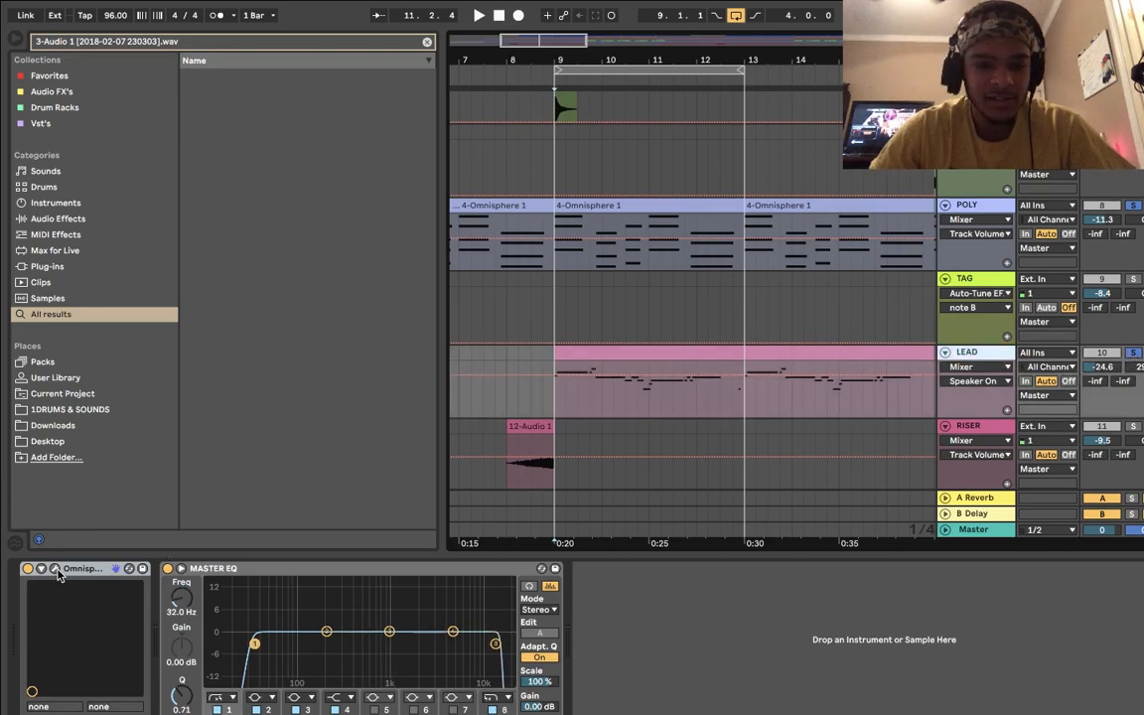
click(1133, 353)
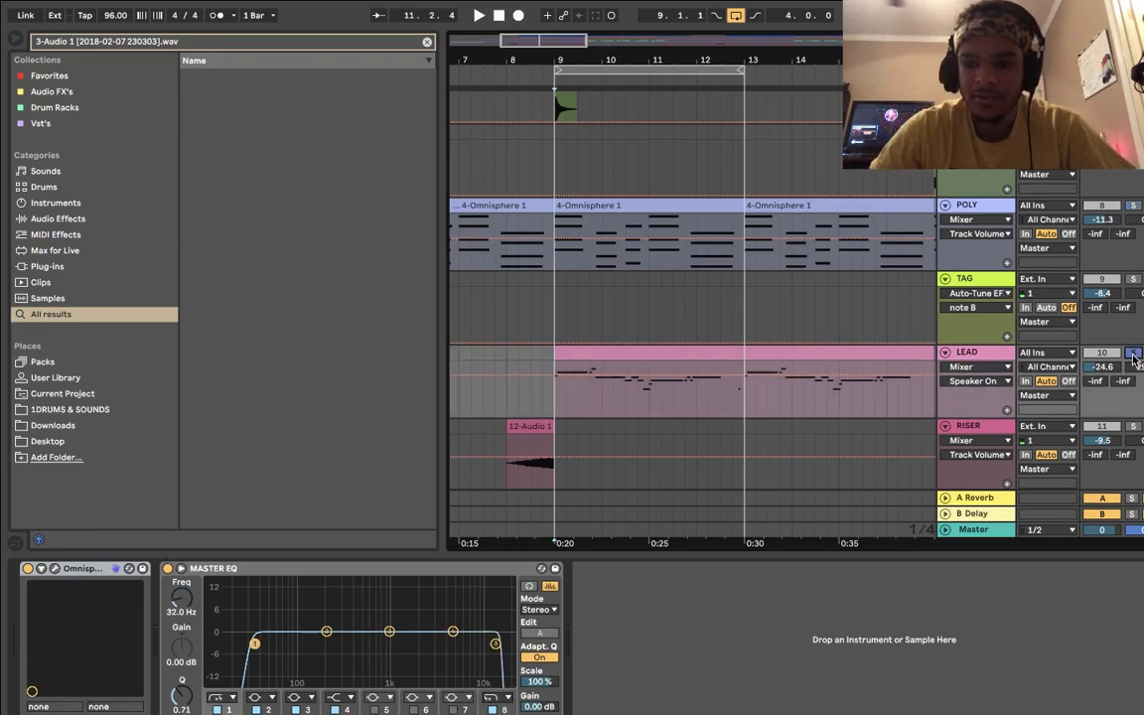
key(space)
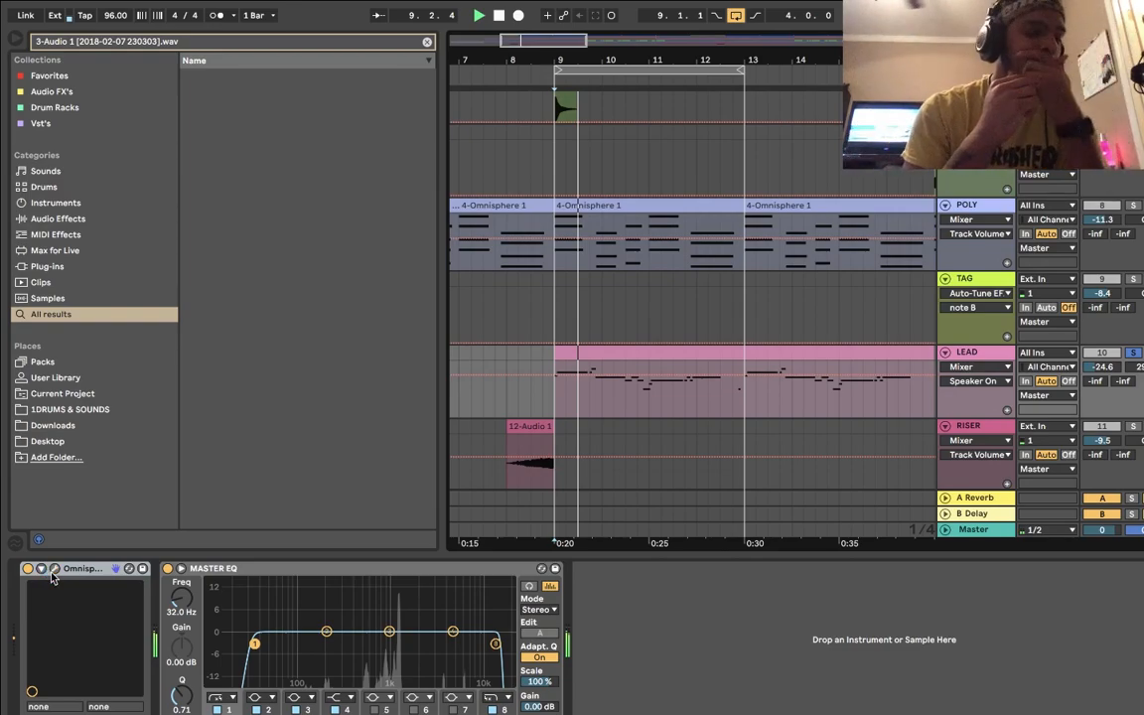
click(55, 569)
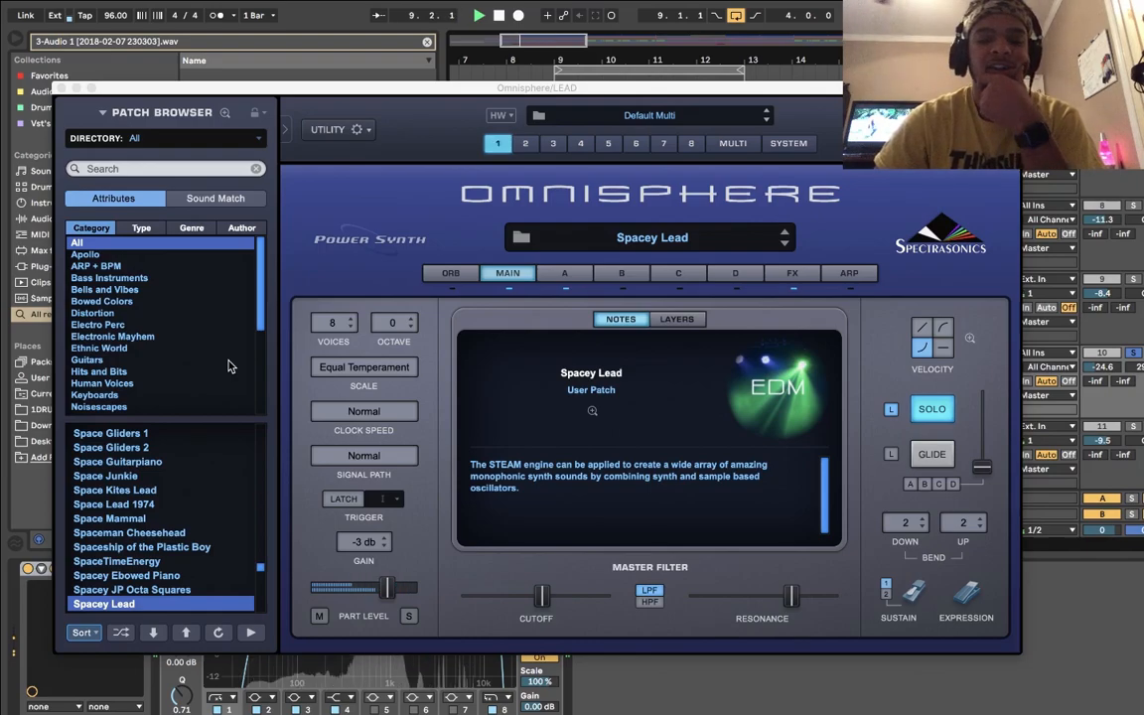
click(60, 88)
key(space)
Step: Play the soloed LEAD and POLY parts together from bar 9, and stop playback
scroll(524, 186, right, 2)
scroll(524, 187, down, 1)
scroll(523, 187, down, 2)
scroll(524, 187, left, 1)
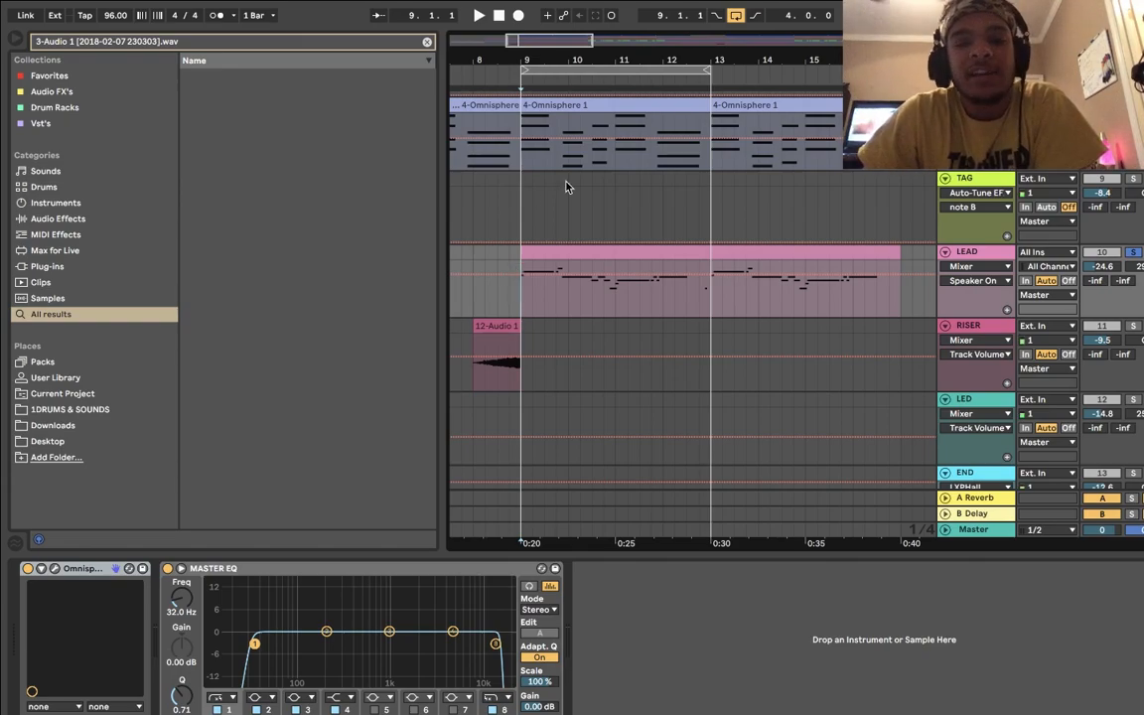
scroll(567, 186, up, 3)
scroll(567, 186, down, 2)
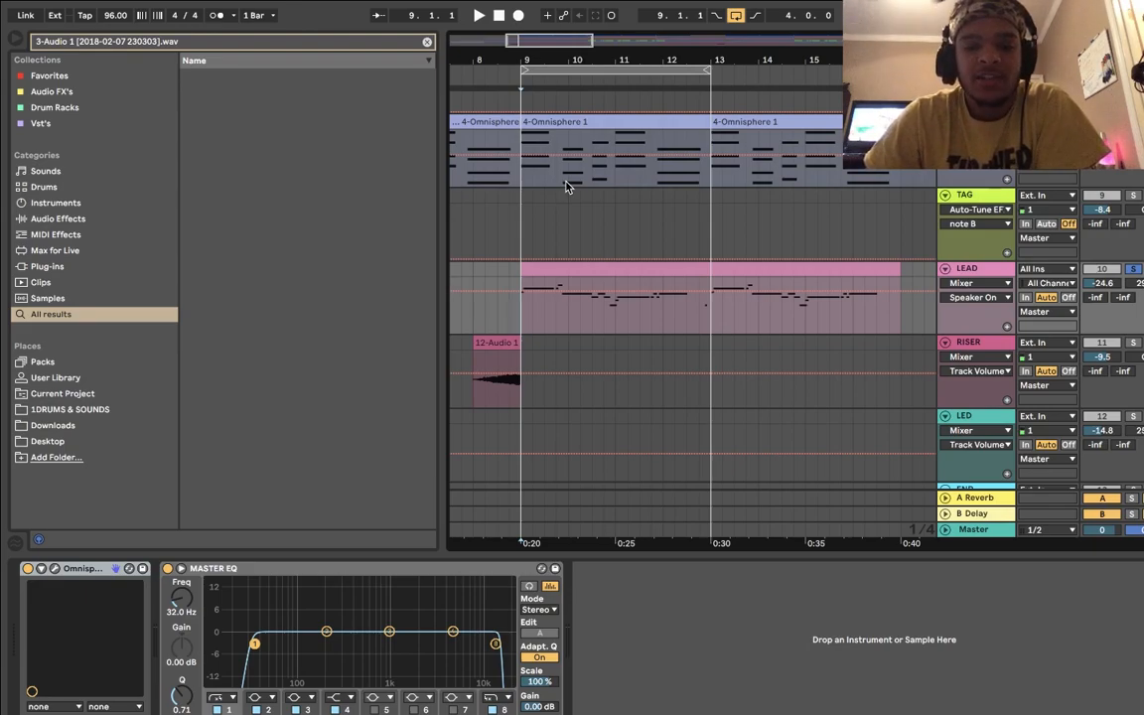
scroll(566, 186, up, 3)
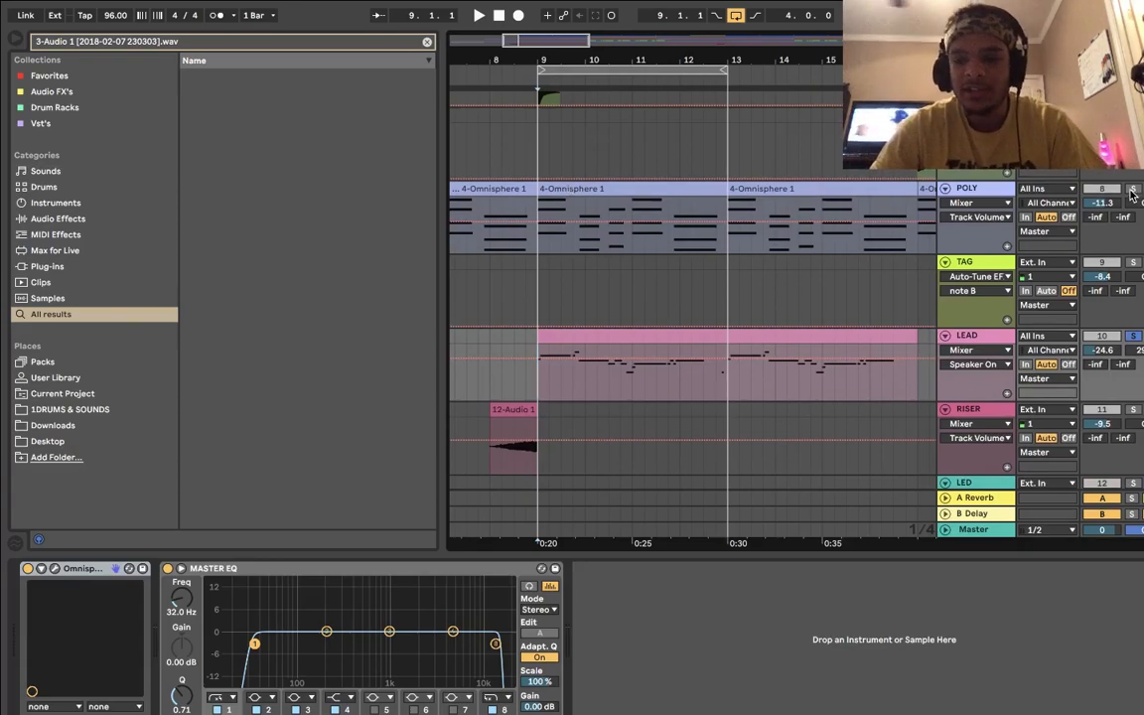
scroll(1132, 191, up, 5)
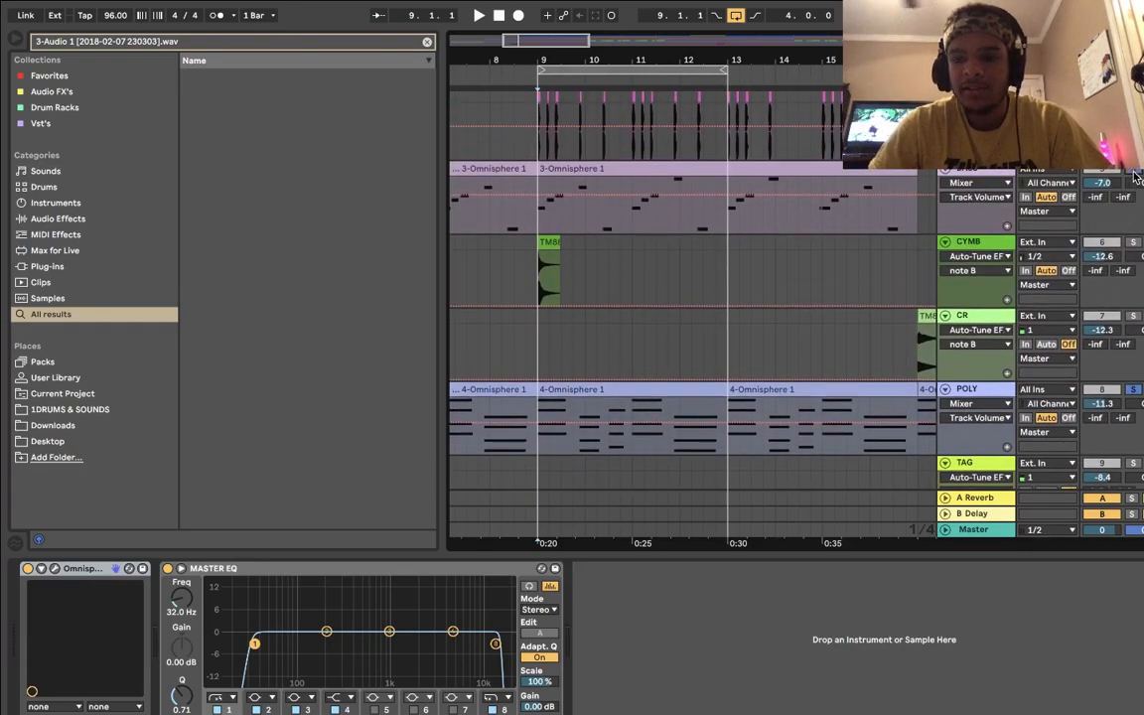
scroll(909, 373, down, 6)
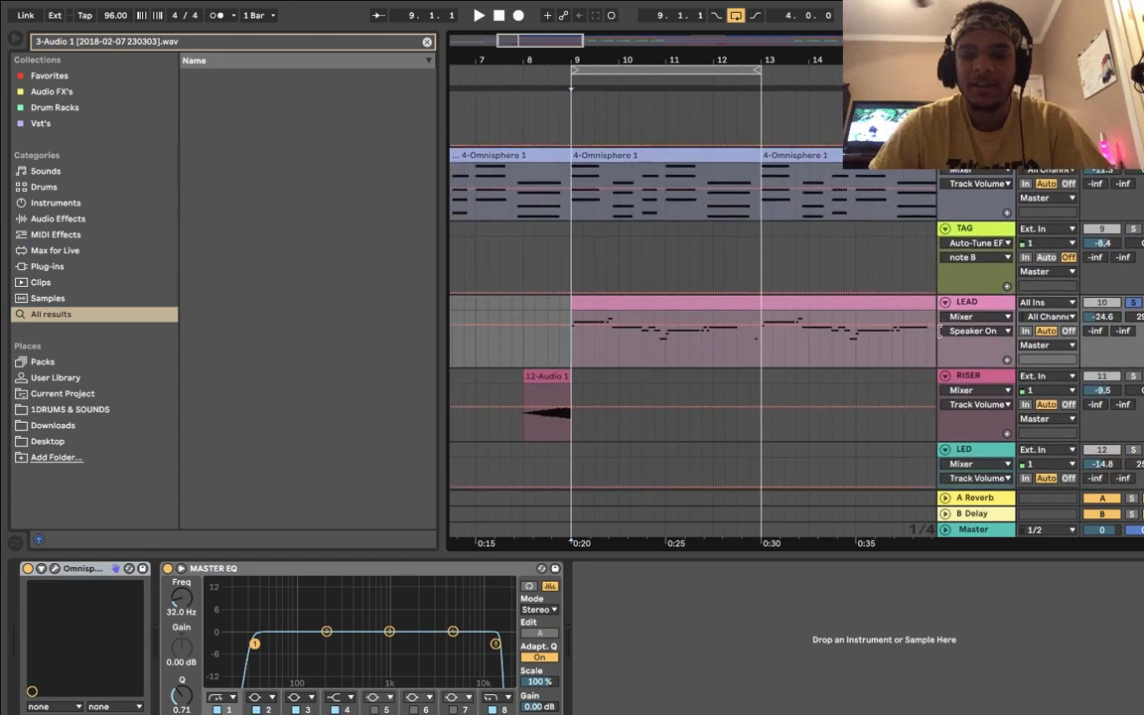
scroll(586, 337, up, 3)
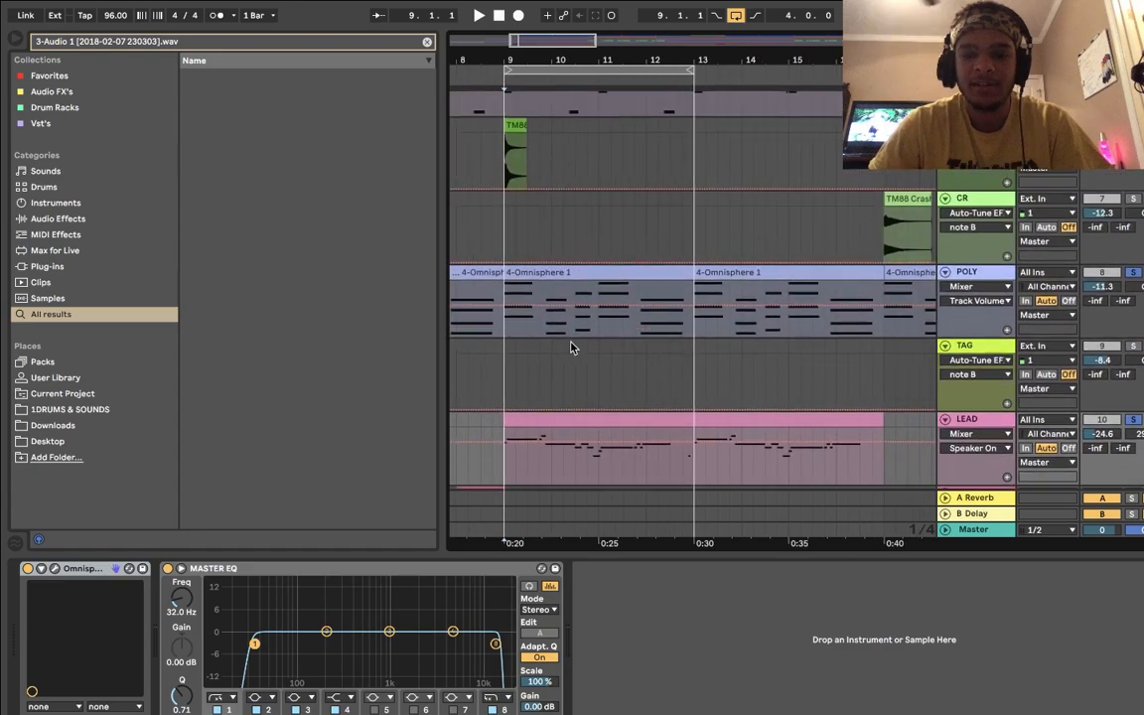
scroll(571, 347, down, 3)
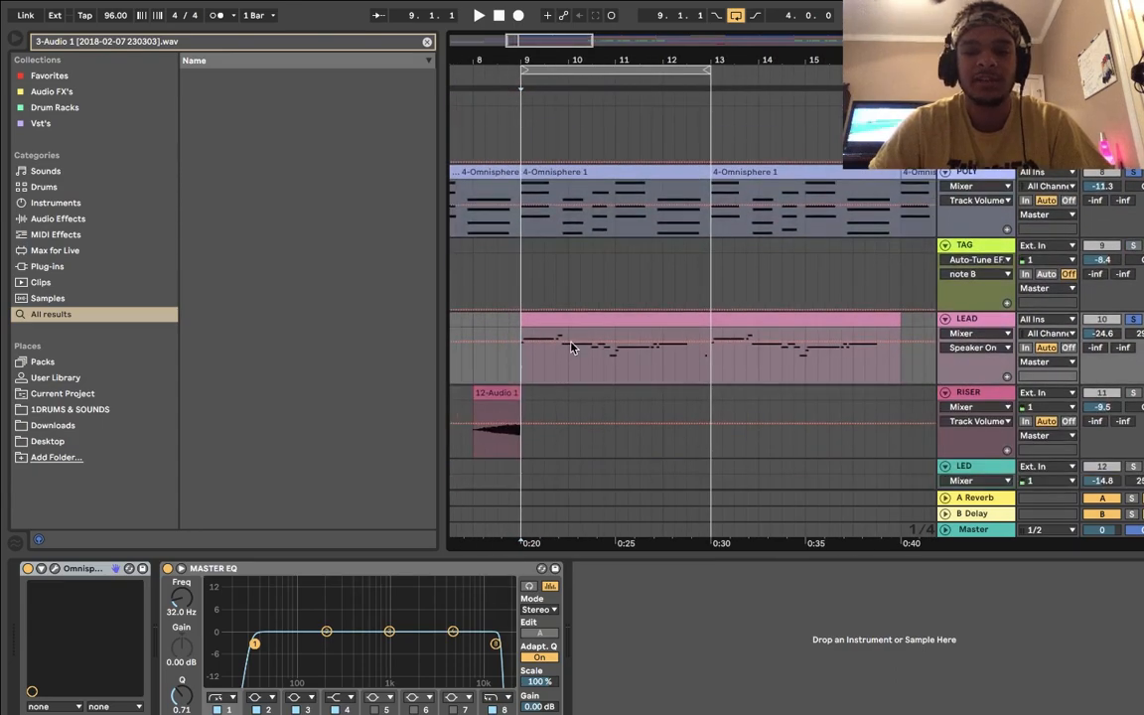
key(space)
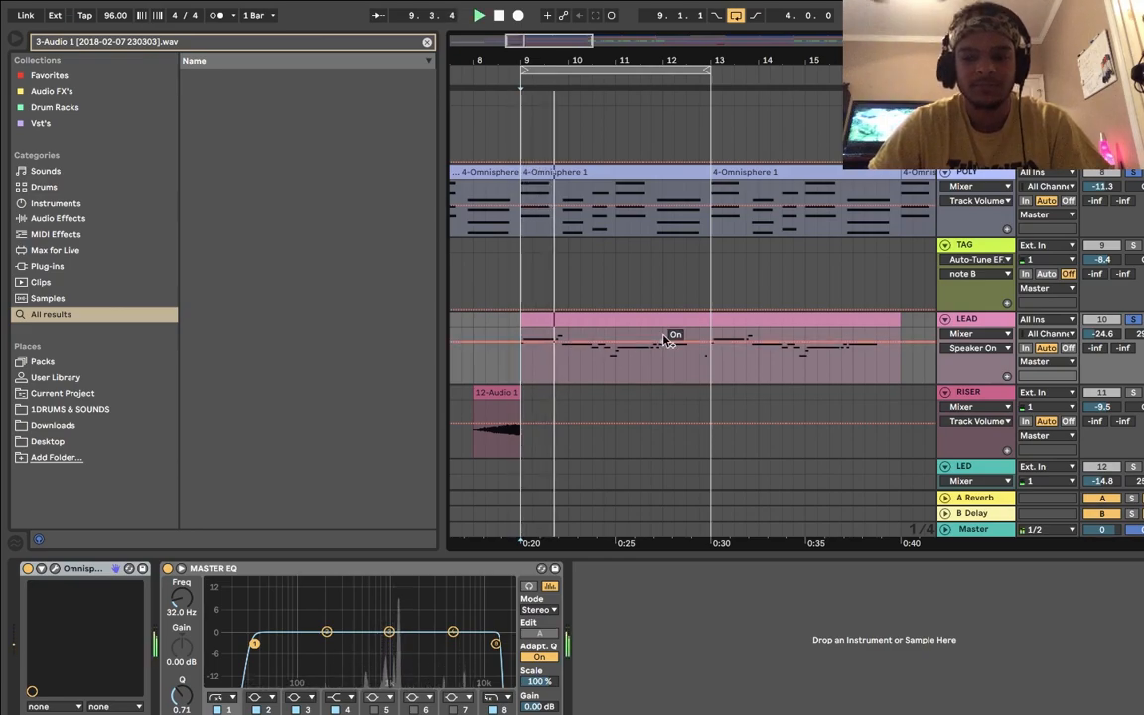
key(space)
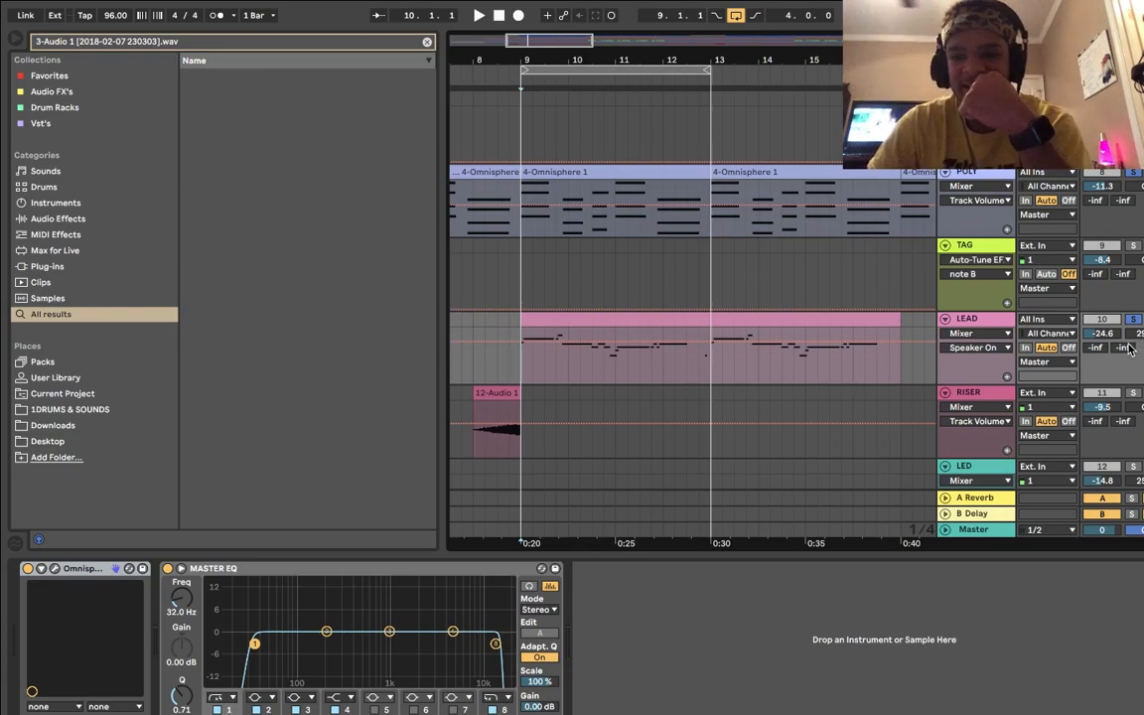
Step: Play the loop from bar 9 with the BASS track soloed alongside the melodic parts, and stop playback
scroll(800, 283, up, 5)
scroll(801, 283, down, 8)
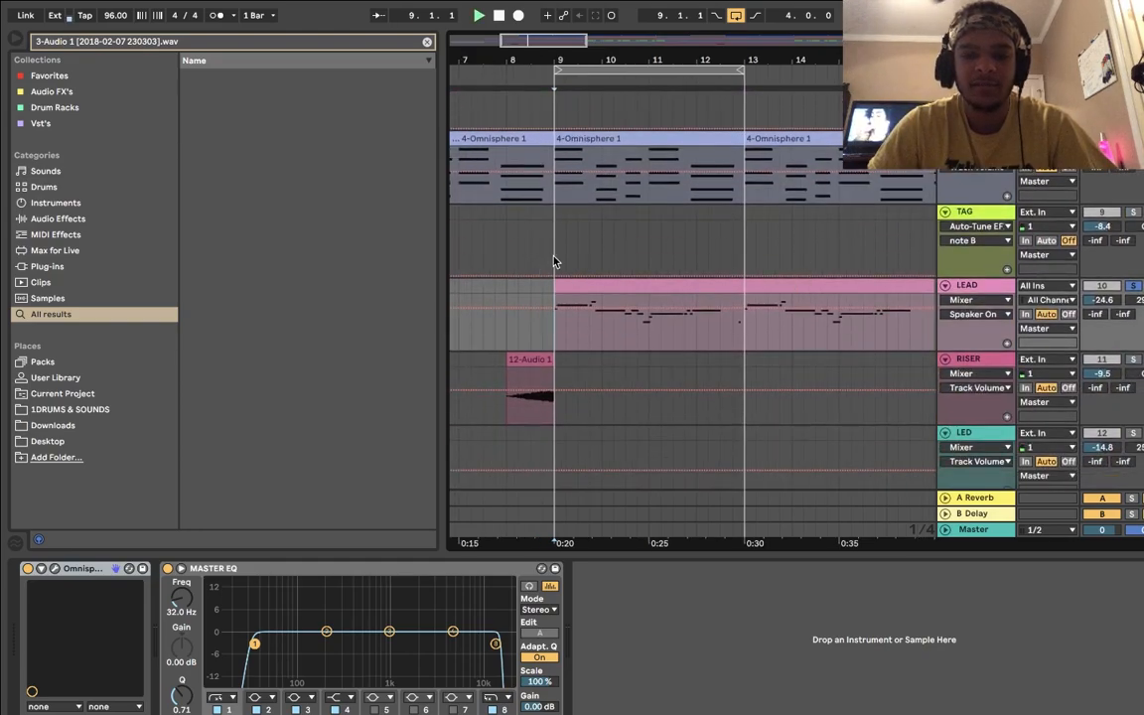
key(space)
scroll(554, 261, up, 6)
scroll(554, 261, up, 3)
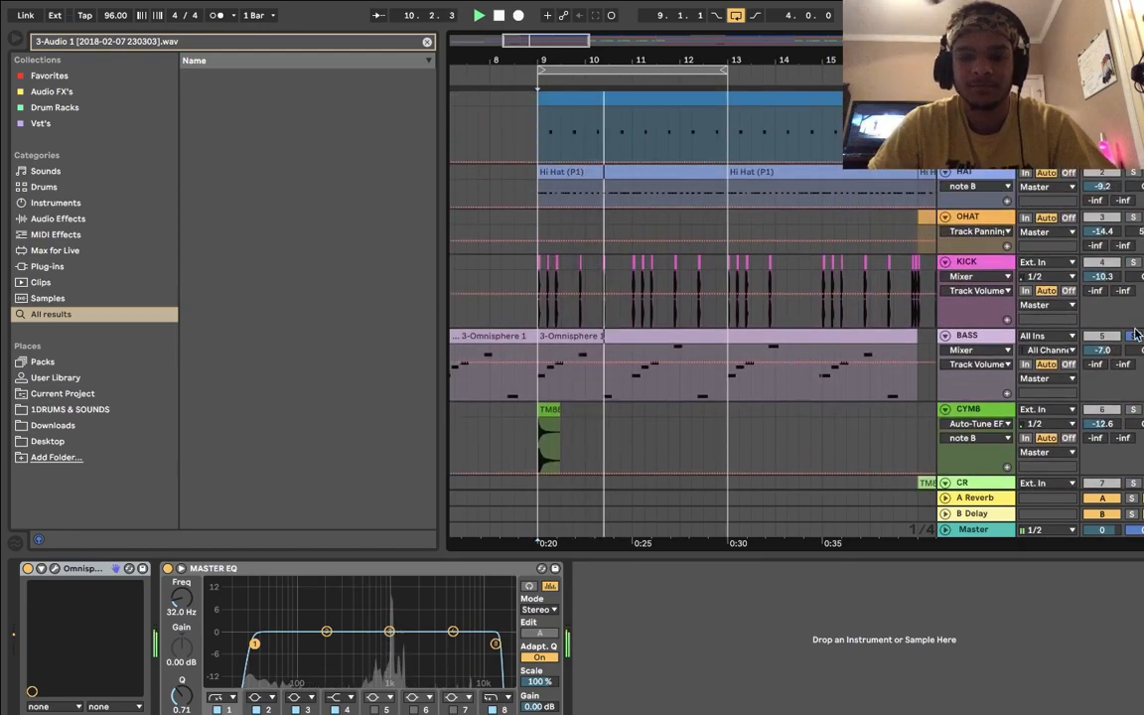
key(space)
Step: Solo the KICK track and play its hits with the BASS notes from bar 9, zoomed in on the four-bar loop
click(1133, 263)
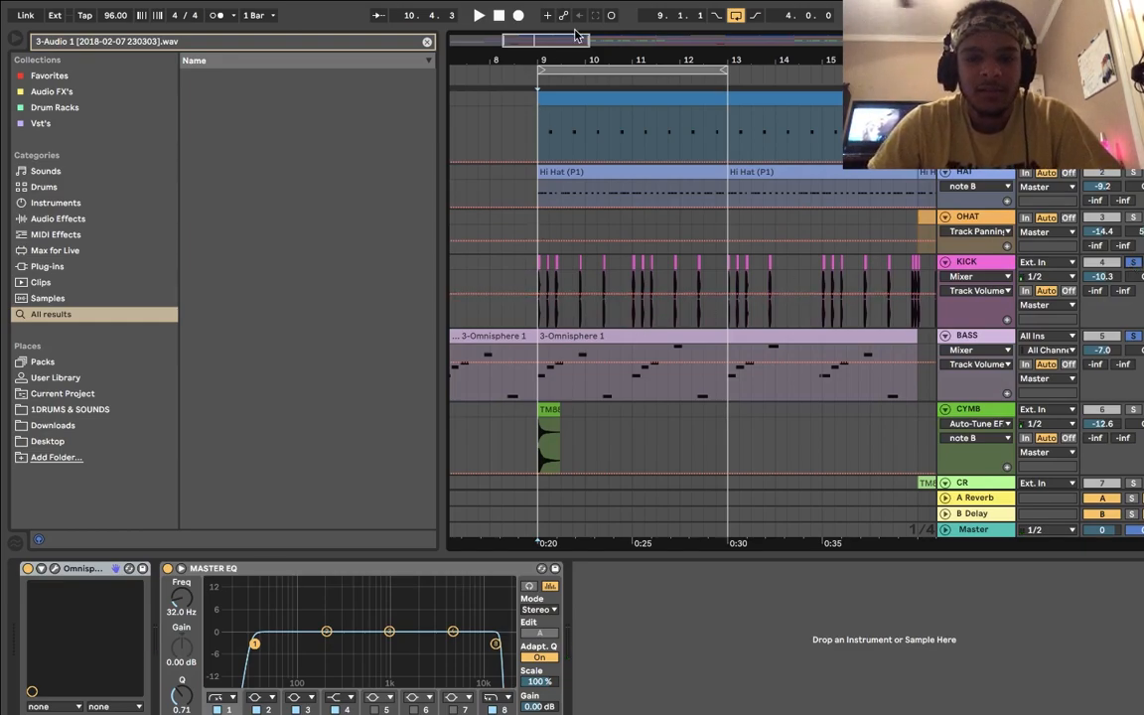
drag(576, 36, 575, 93)
scroll(481, 270, right, 2)
scroll(481, 270, down, 1)
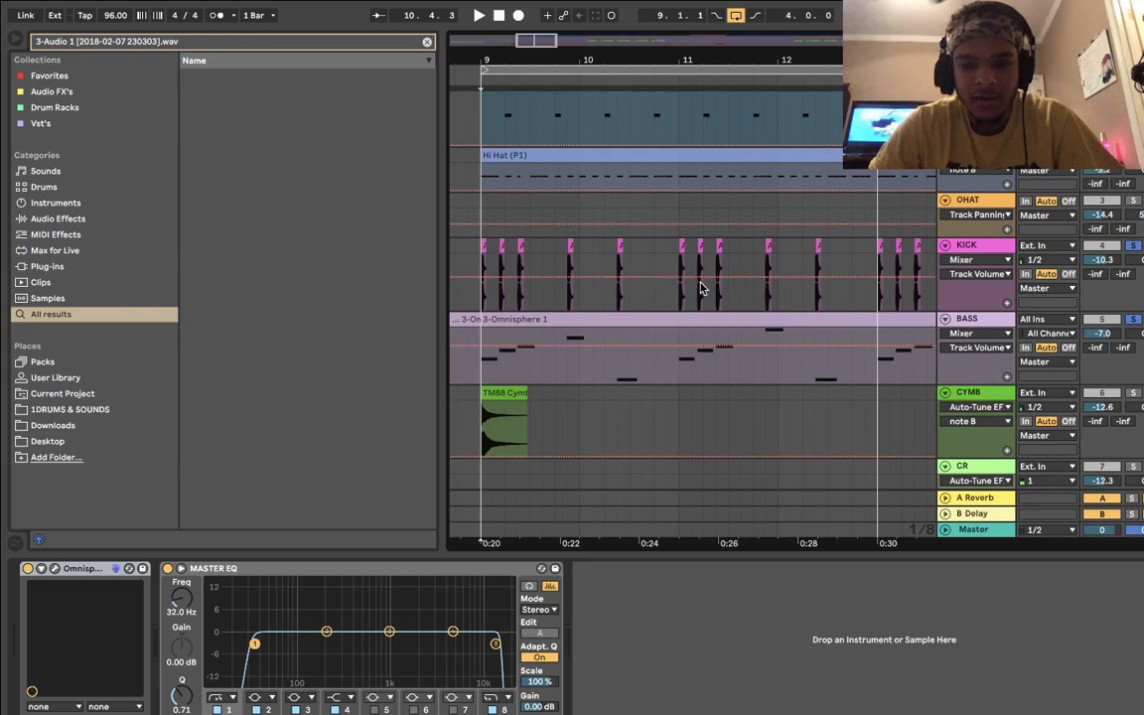
click(481, 309)
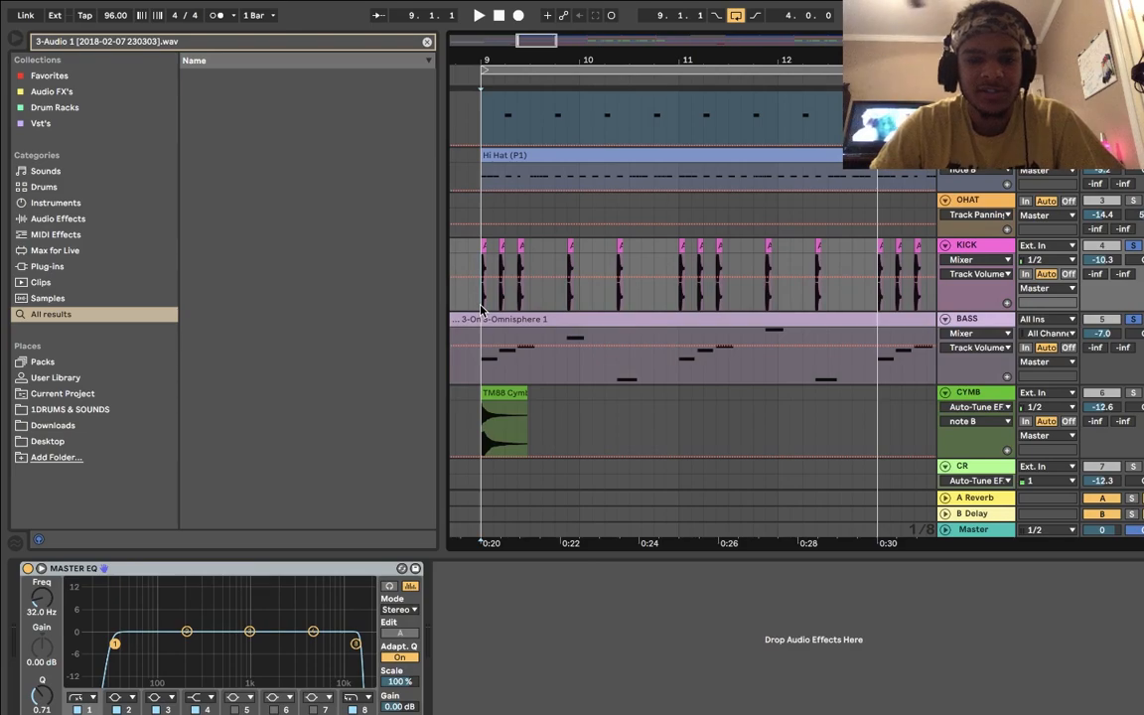
key(space)
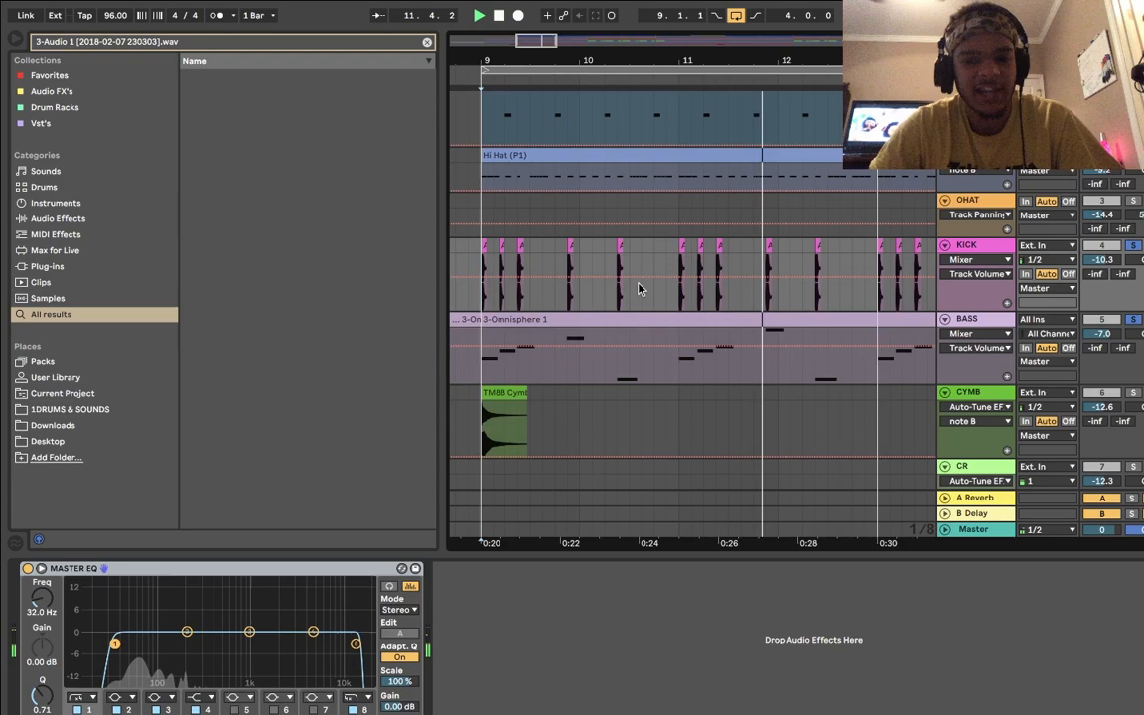
key(space)
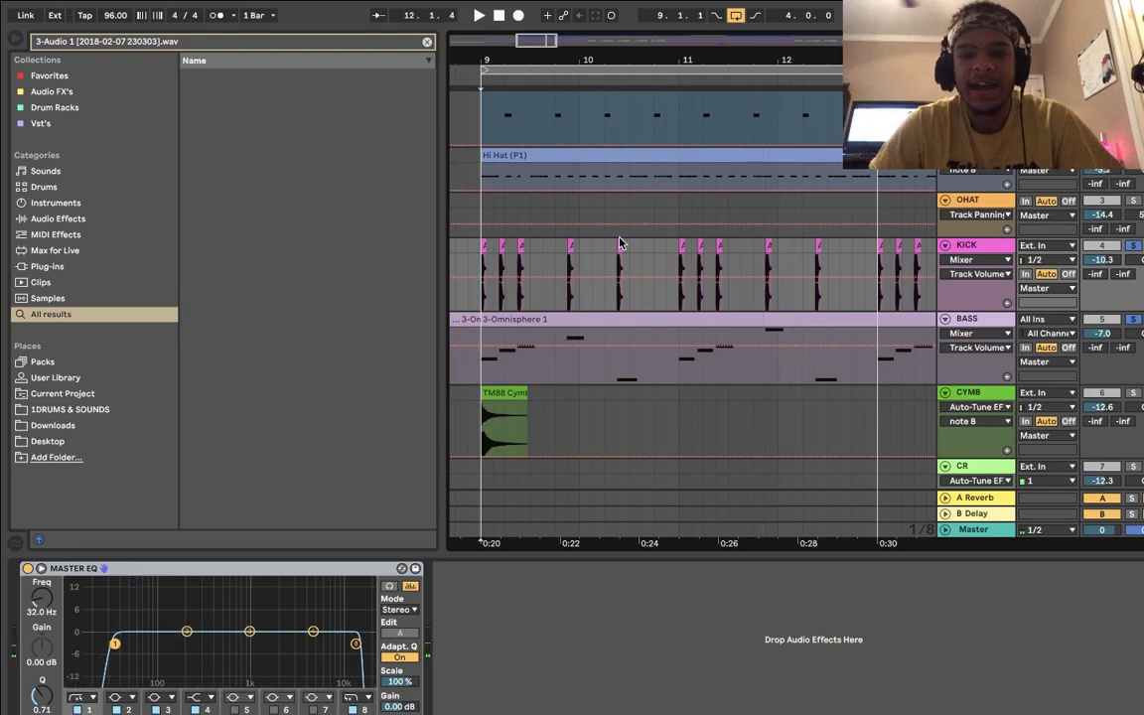
Step: Make the HAT track taller, solo it and open the notes of its first Hi Hat (P1) clip
click(953, 171)
scroll(954, 176, down, 1)
scroll(953, 177, up, 1)
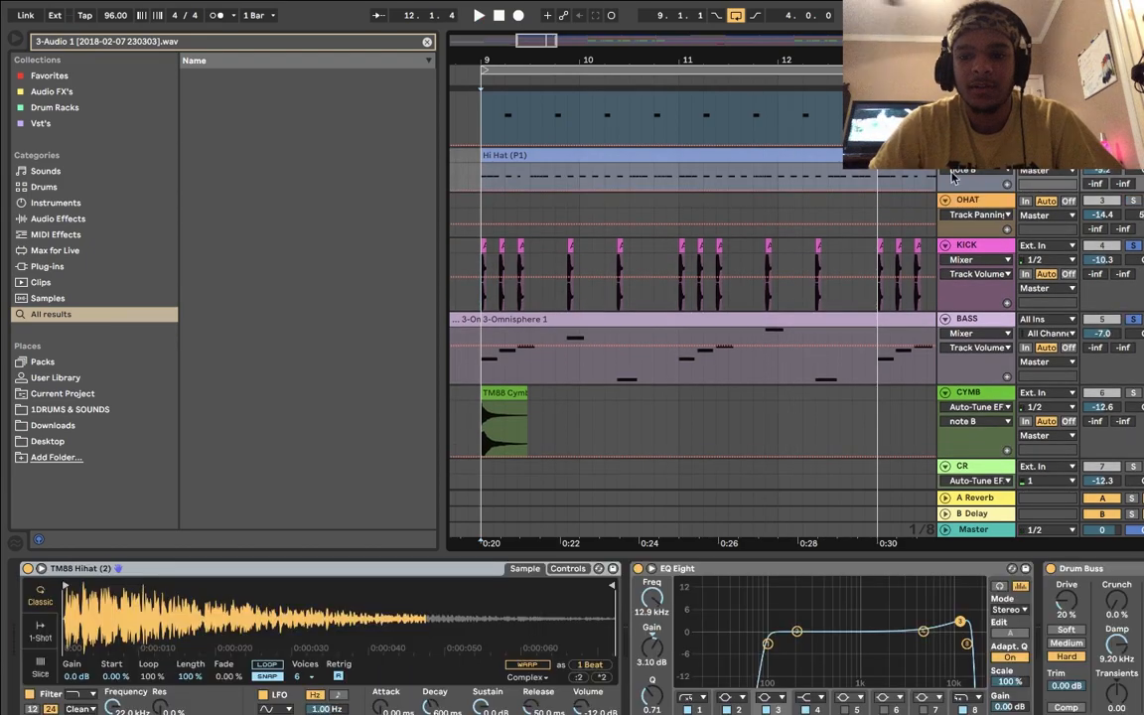
drag(952, 189, 945, 275)
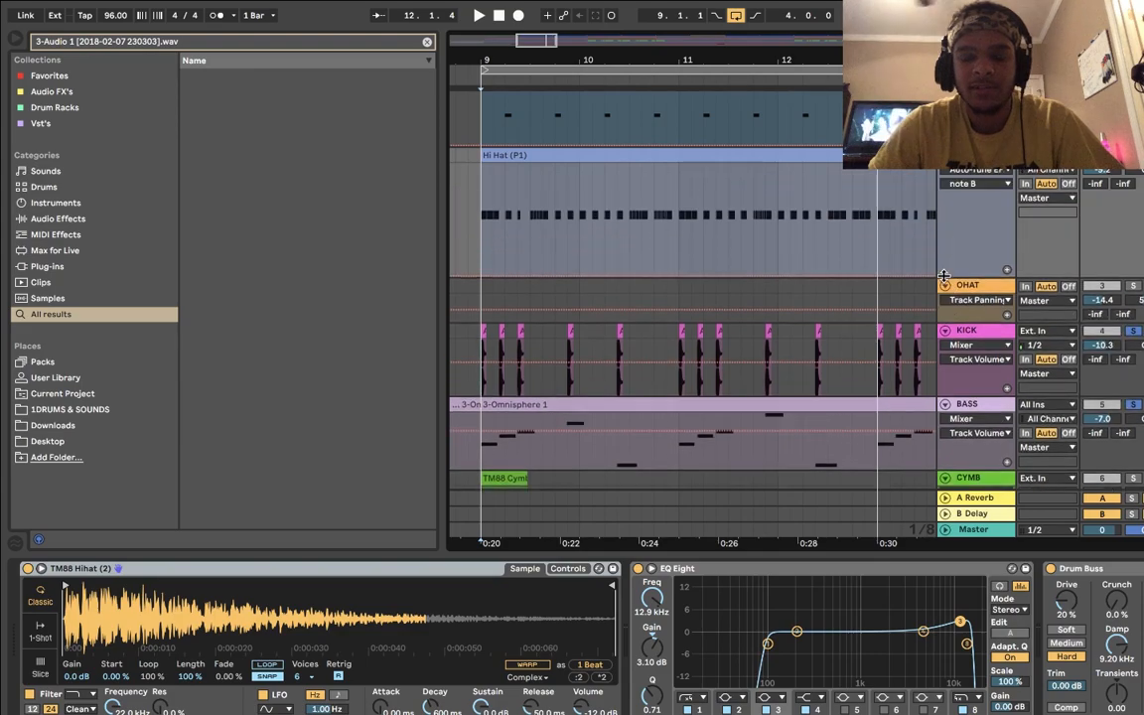
scroll(606, 159, up, 1)
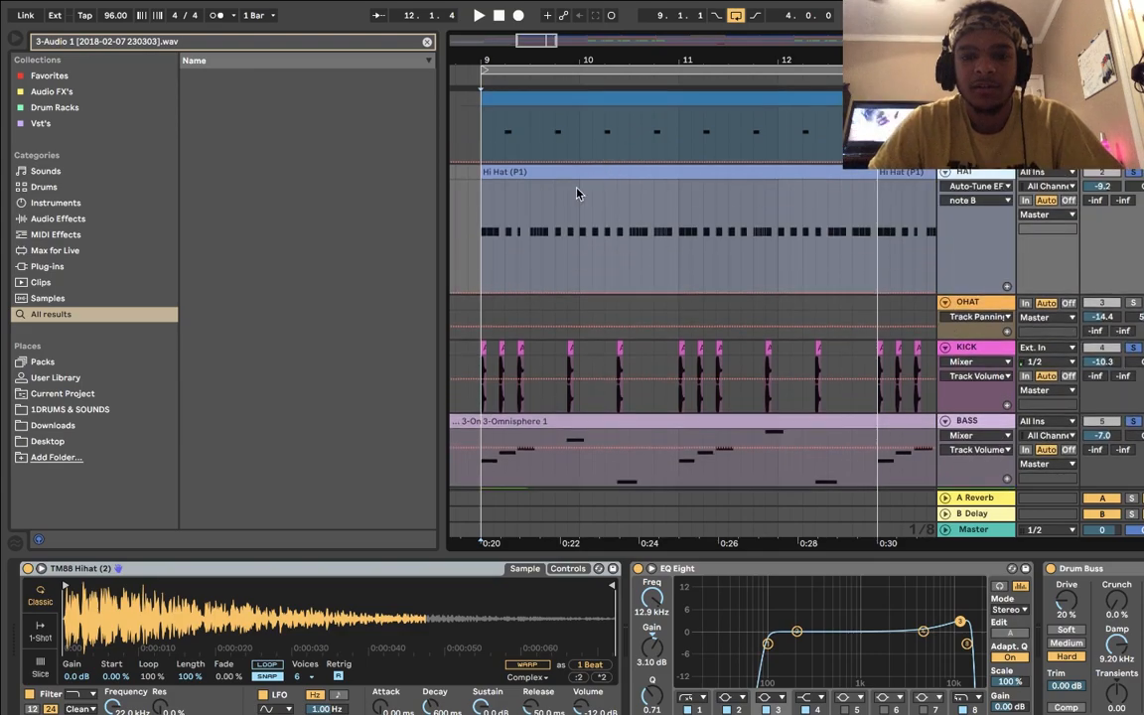
double_click(577, 170)
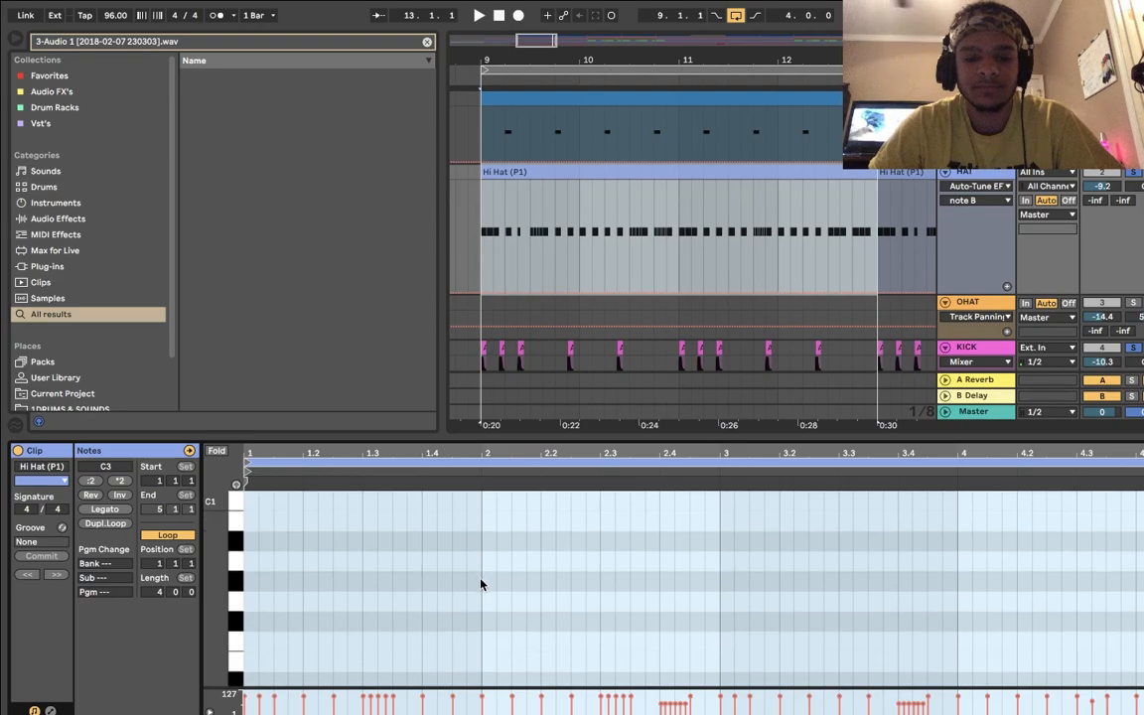
Step: Bring the Hi Hat (P1) clip's C3 notes into view and play the soloed parts from bar 9
scroll(480, 584, up, 5)
key(space)
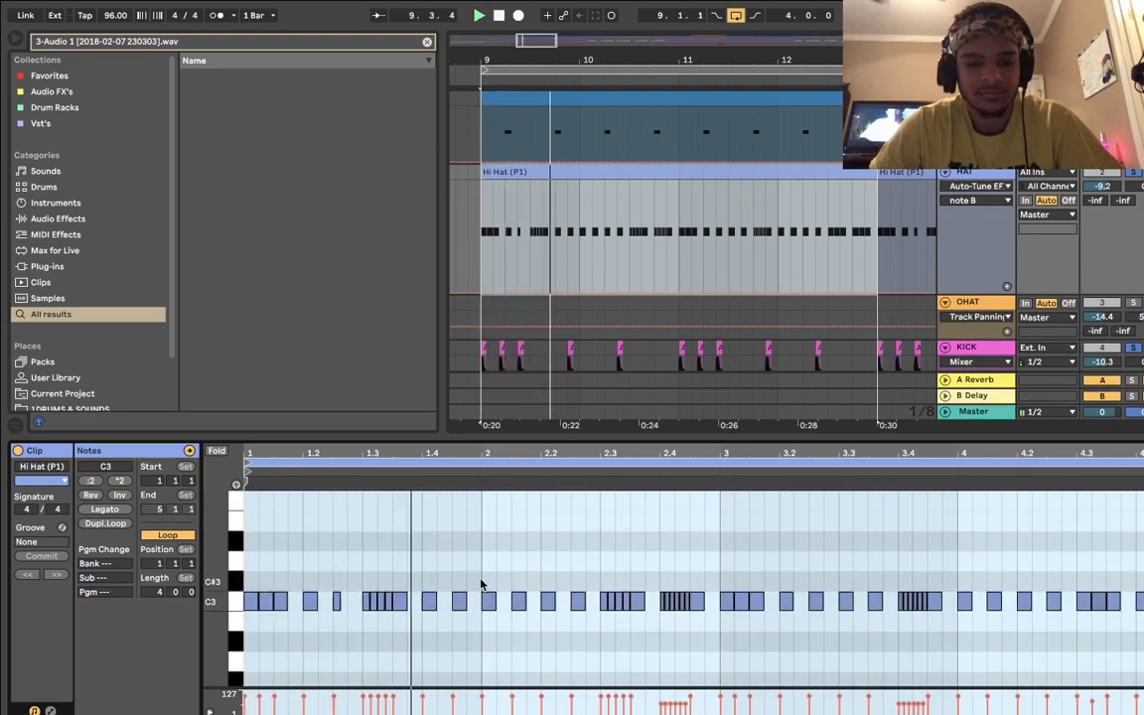
scroll(347, 560, down, 3)
scroll(348, 559, up, 3)
key(space)
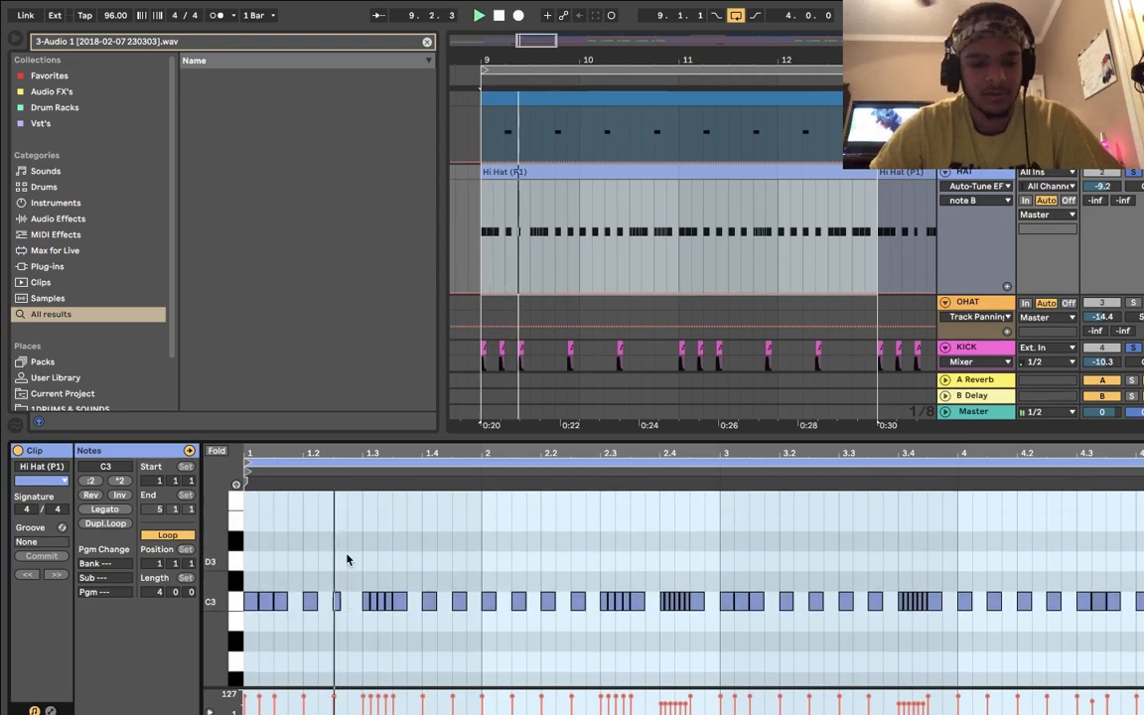
Step: Follow the C3 hi-hat notes and rolls through bar 4 of the clip during playback, and return to the clip's start
scroll(347, 559, up, 4)
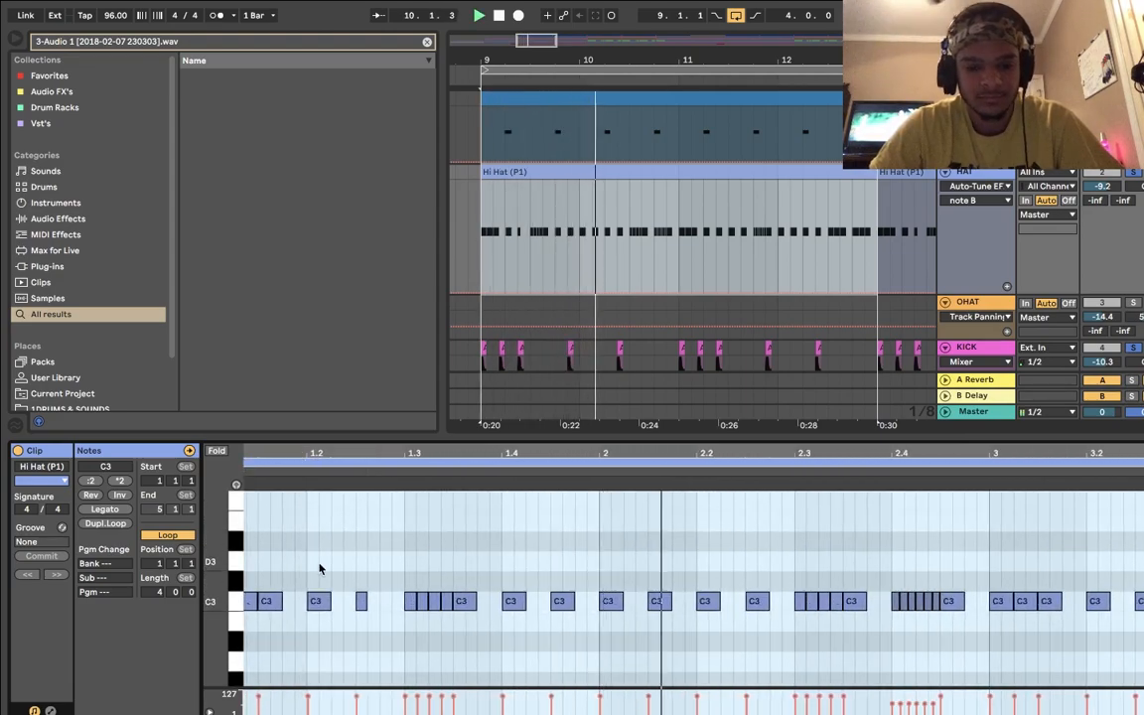
scroll(319, 569, left, 1)
scroll(516, 567, right, 3)
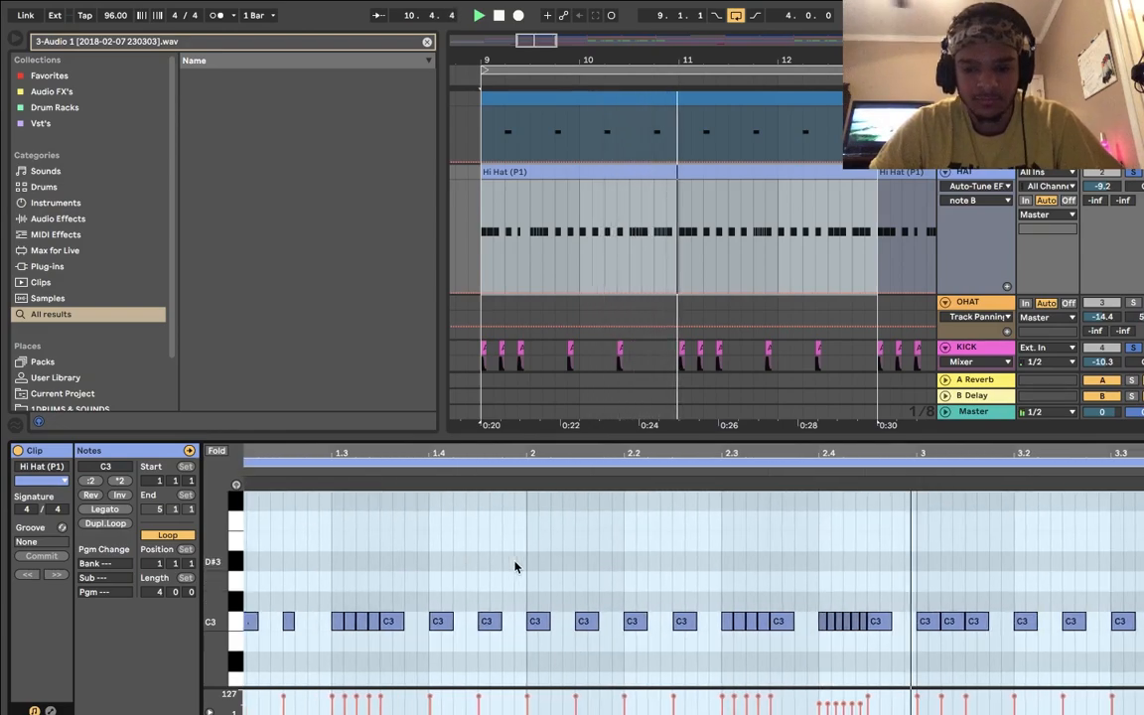
scroll(516, 567, right, 4)
scroll(516, 567, up, 1)
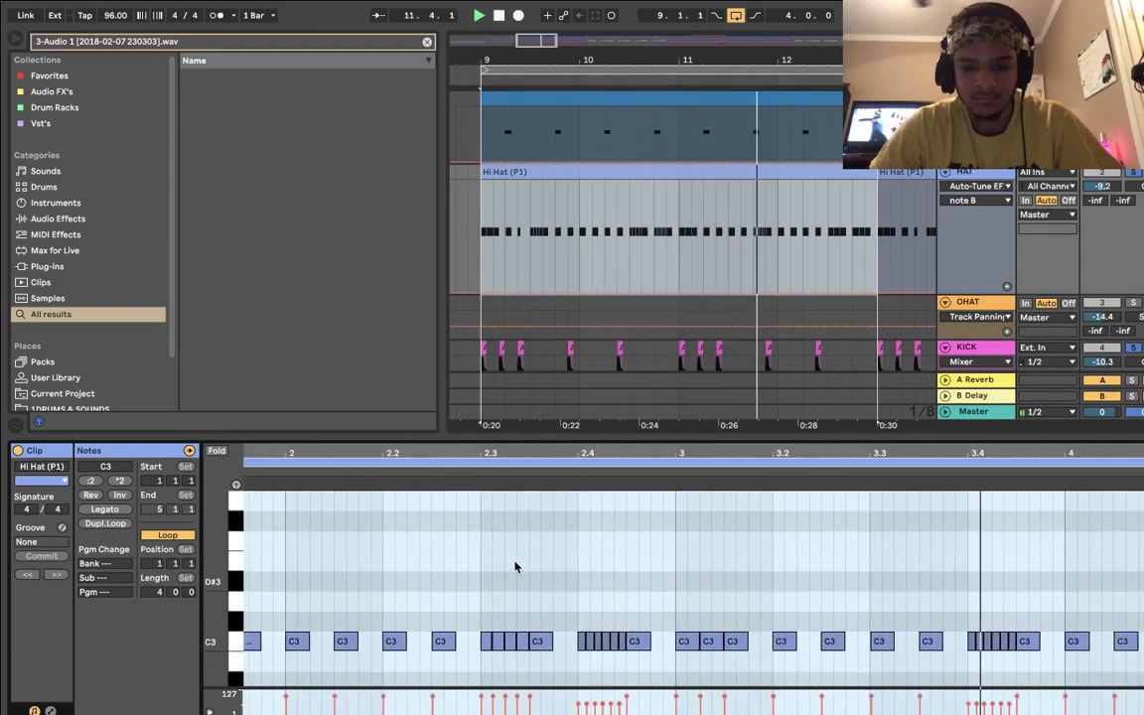
scroll(536, 541, right, 3)
scroll(537, 541, down, 1)
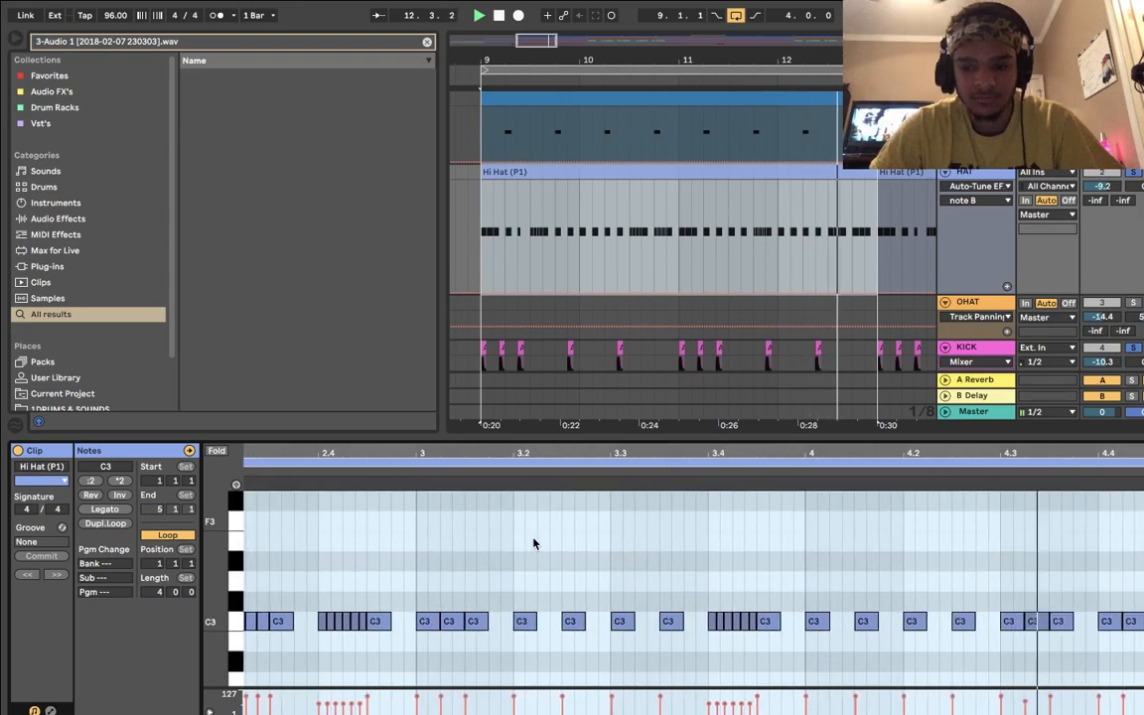
scroll(533, 543, down, 1)
scroll(516, 547, left, 8)
scroll(494, 546, down, 1)
Step: Stop playback and examine the hi-hat note spacing up close, from the first C3 note through the rolls at 1.3 and 2.3
drag(315, 450, 288, 466)
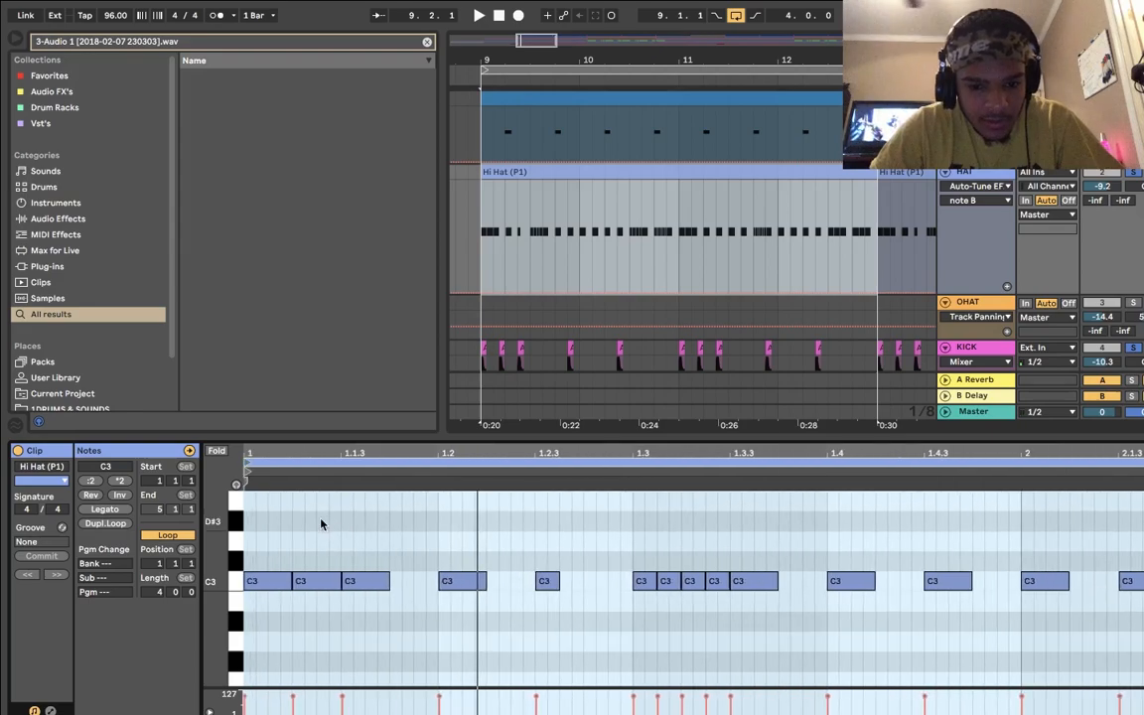
click(289, 581)
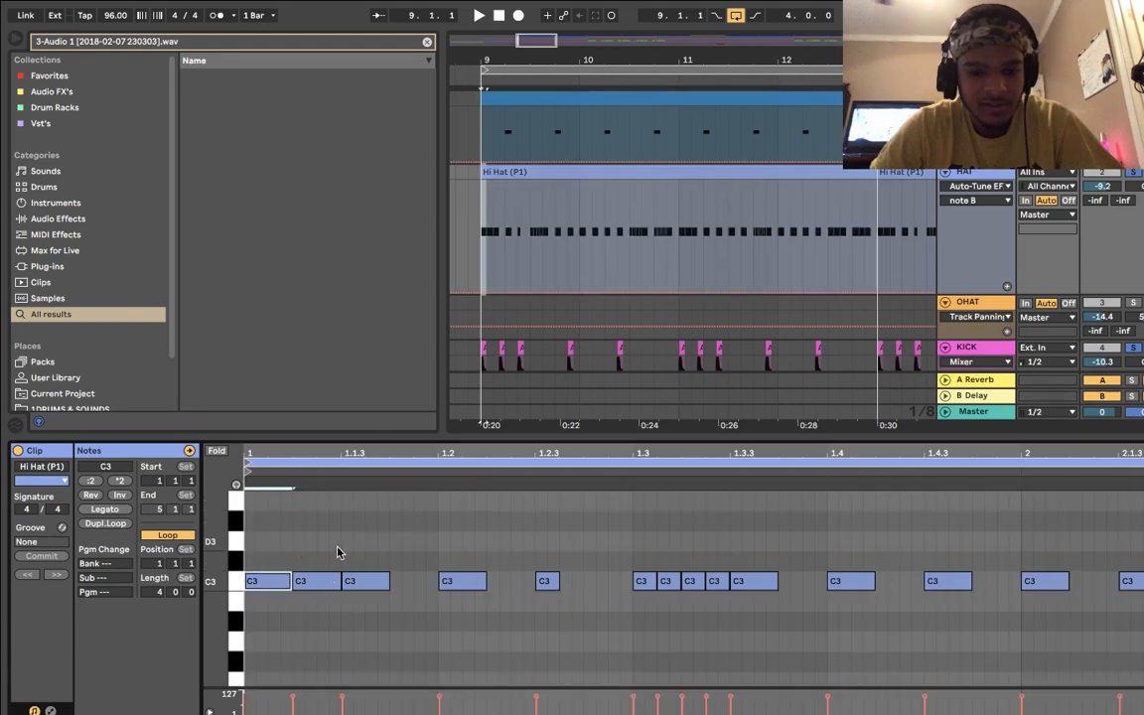
scroll(671, 594, right, 5)
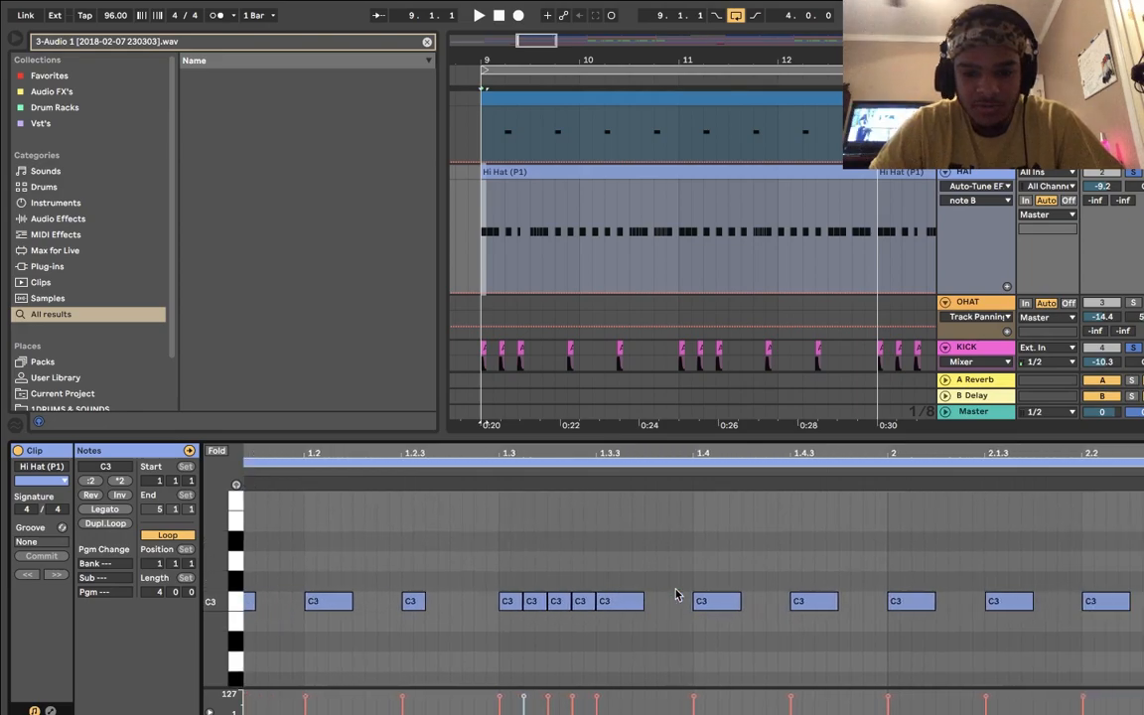
scroll(674, 594, right, 3)
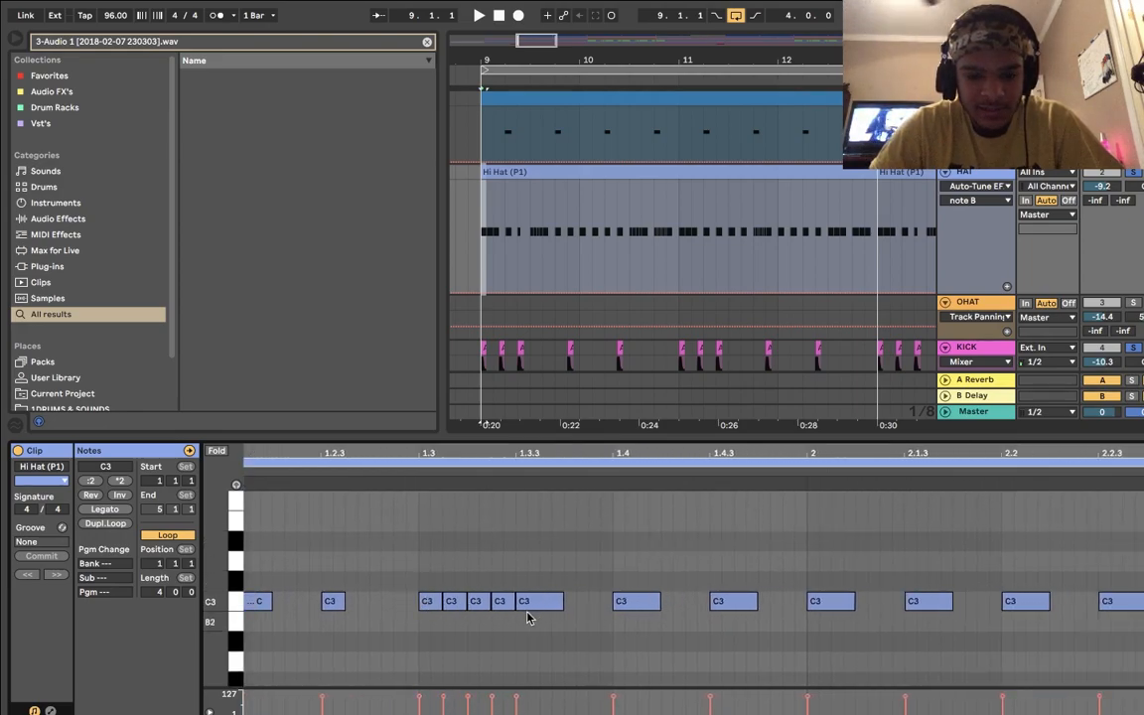
scroll(527, 618, right, 15)
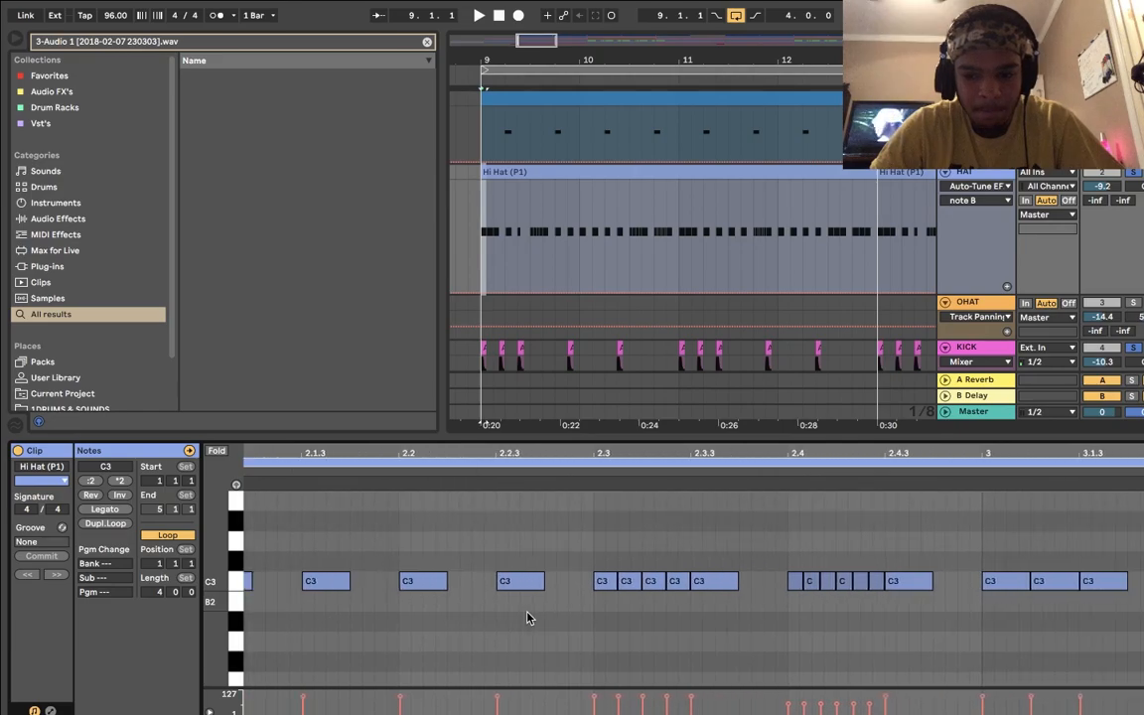
scroll(528, 618, right, 5)
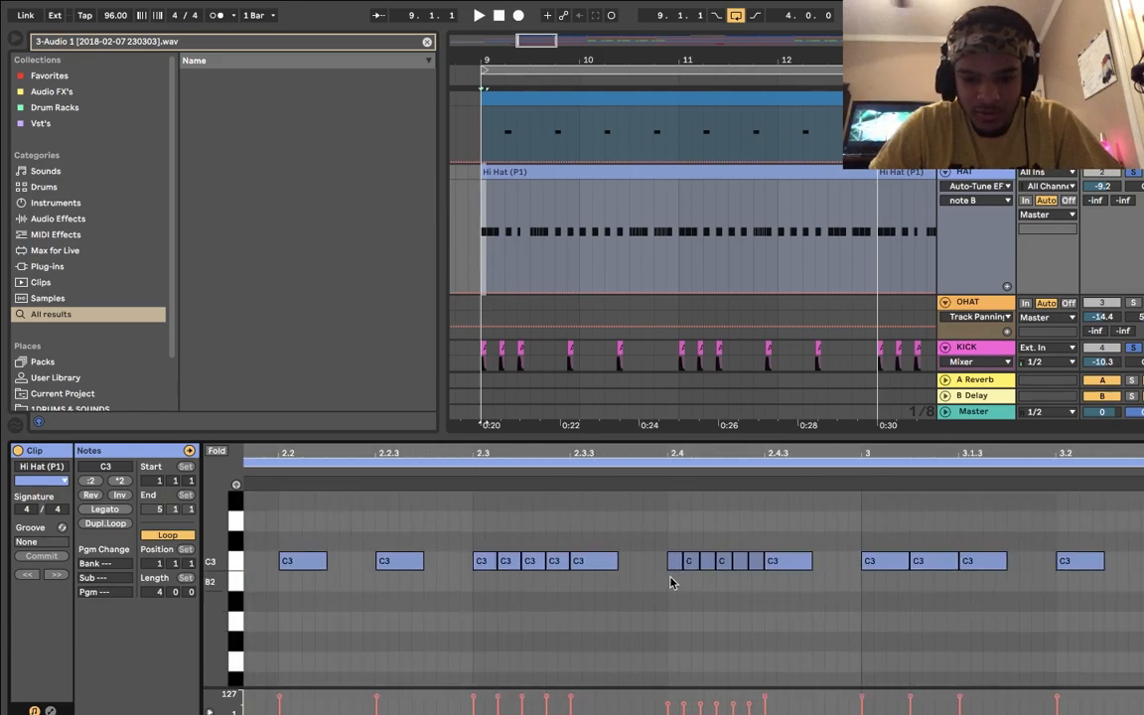
Step: Zoom in on the faster hi-hat roll at 2.4 and select its last three short notes
scroll(670, 586, up, 6)
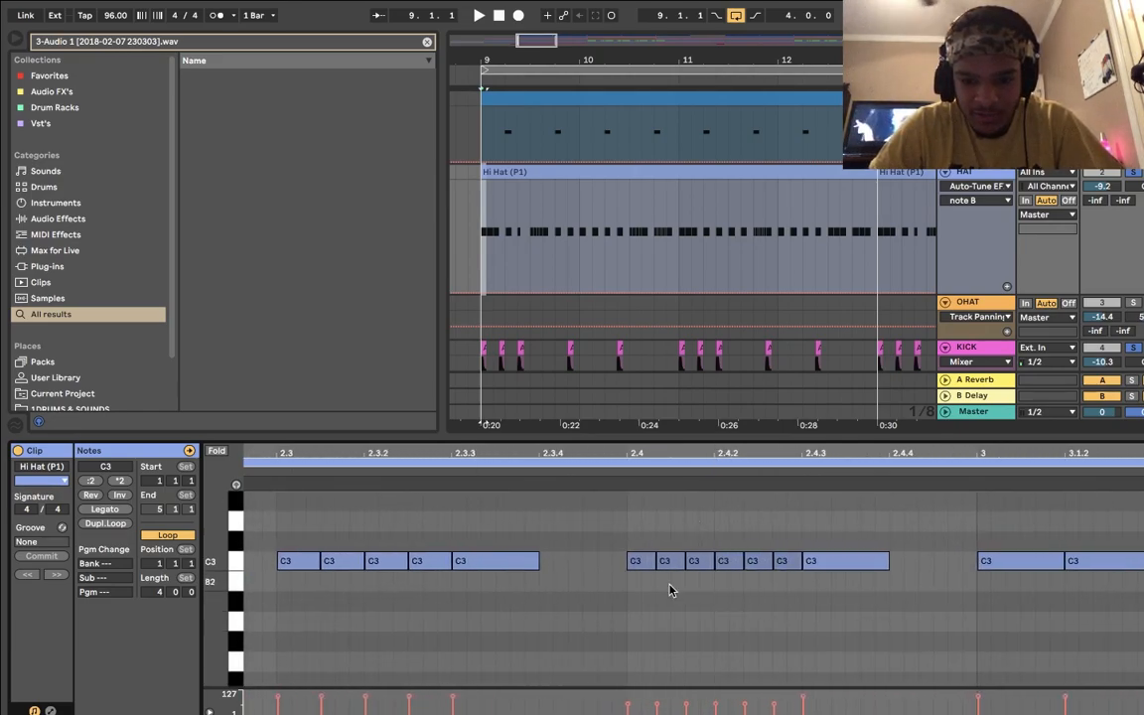
scroll(670, 591, right, 2)
drag(552, 592, 704, 568)
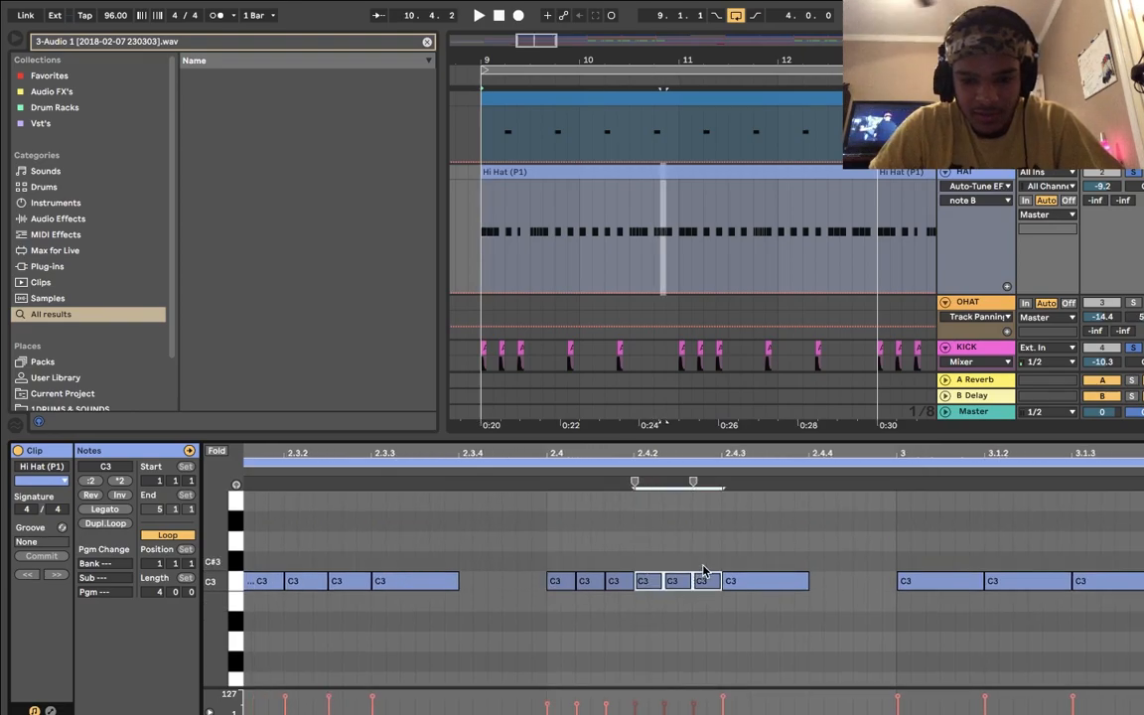
Step: Examine the remaining hi-hat notes from bar 3 through the roll at 3.4, and zoom back out over the whole pattern
scroll(760, 608, right, 10)
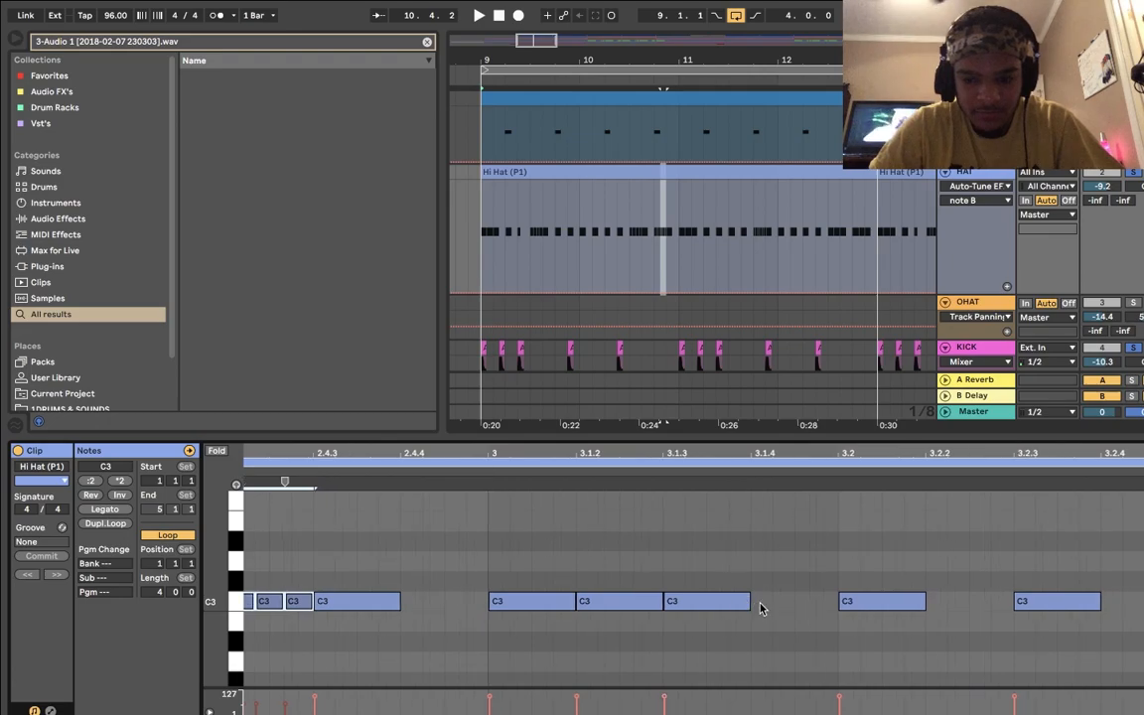
scroll(760, 609, right, 9)
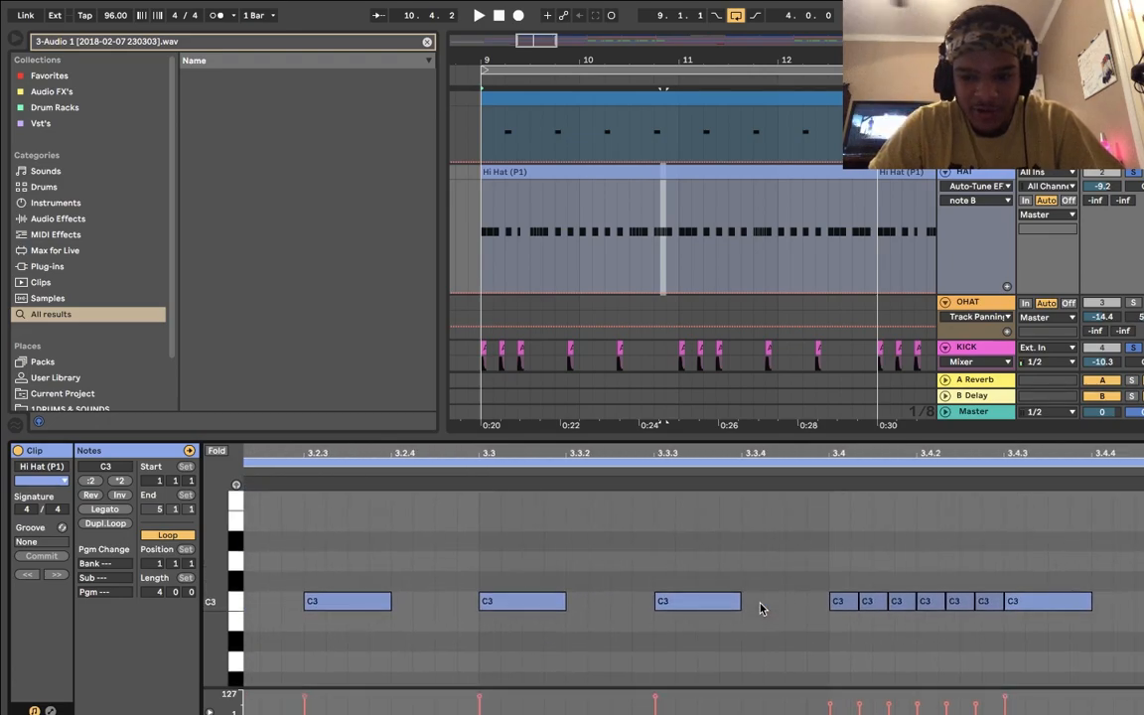
drag(796, 454, 866, 365)
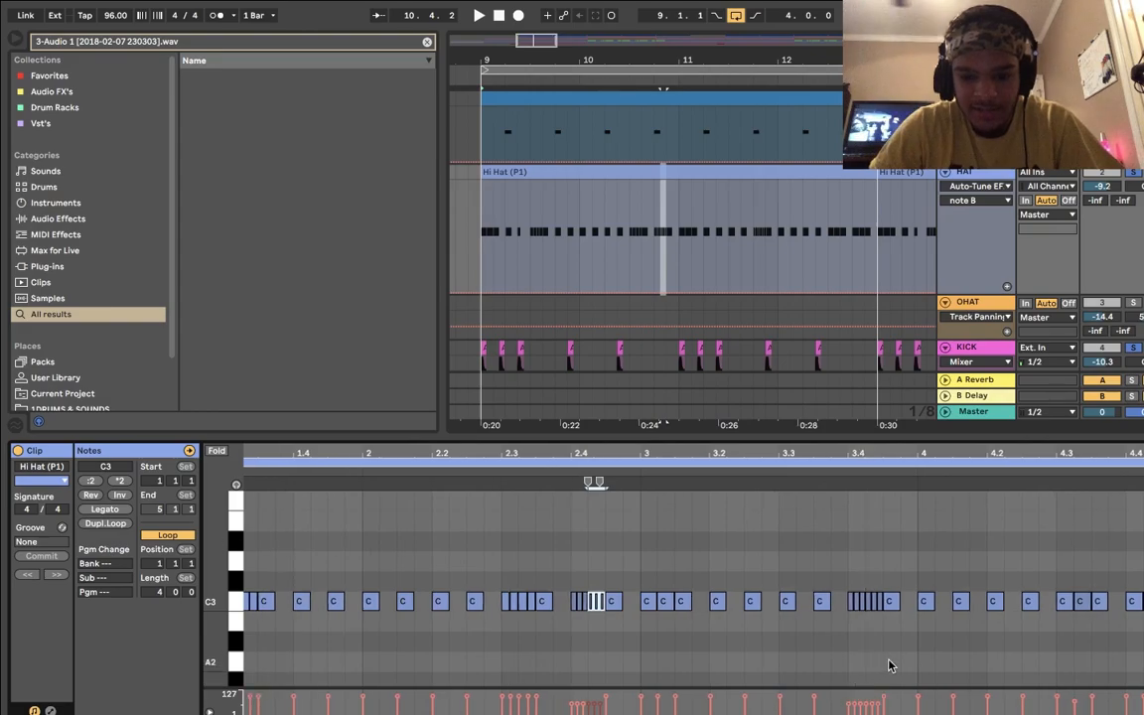
scroll(755, 632, down, 1)
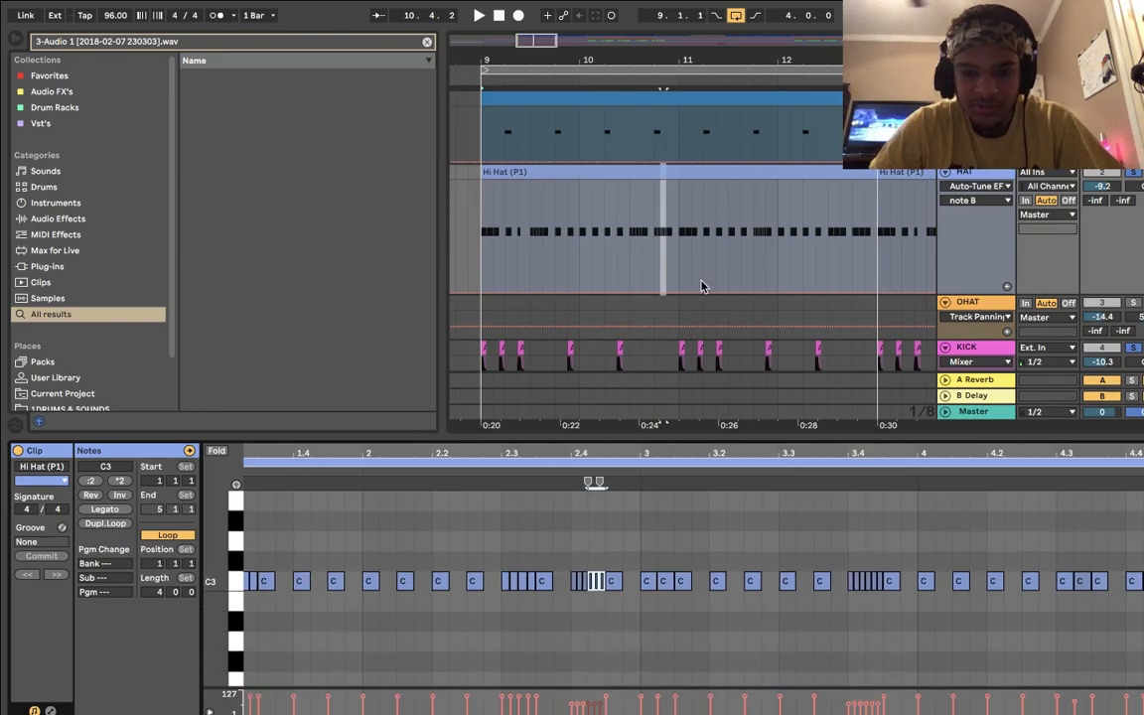
scroll(707, 278, right, 1)
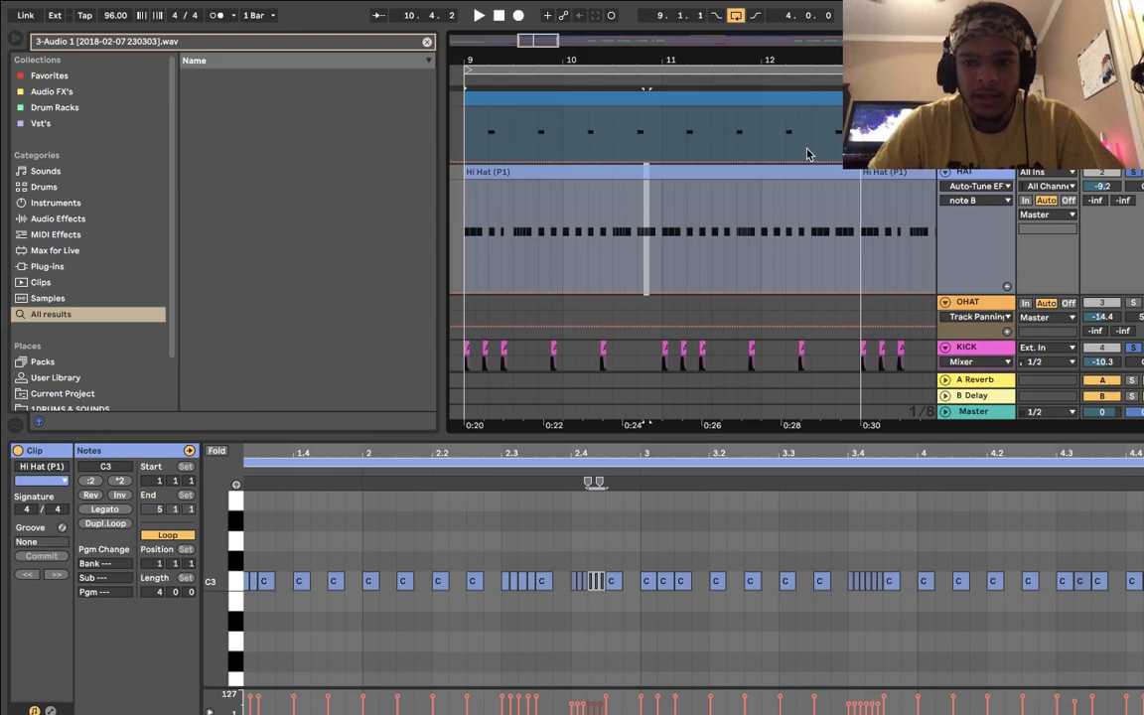
Step: Show the HAT track's devices in place of the clip notes and play the soloed parts together
key(space)
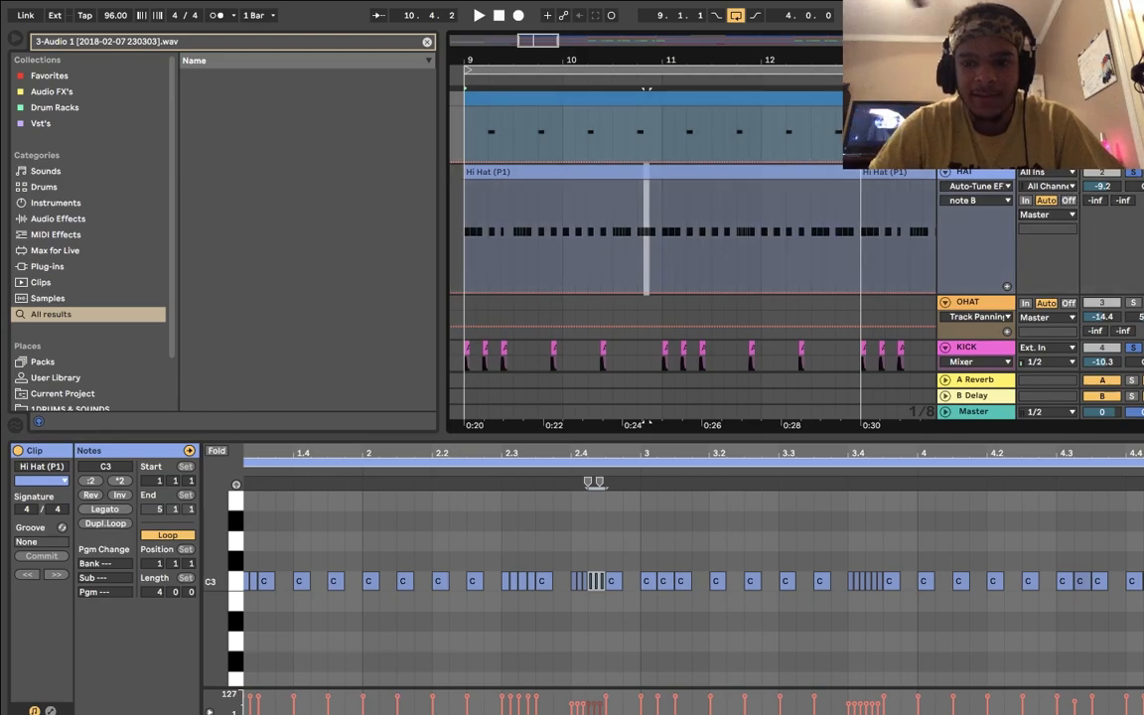
key(shift+Tab)
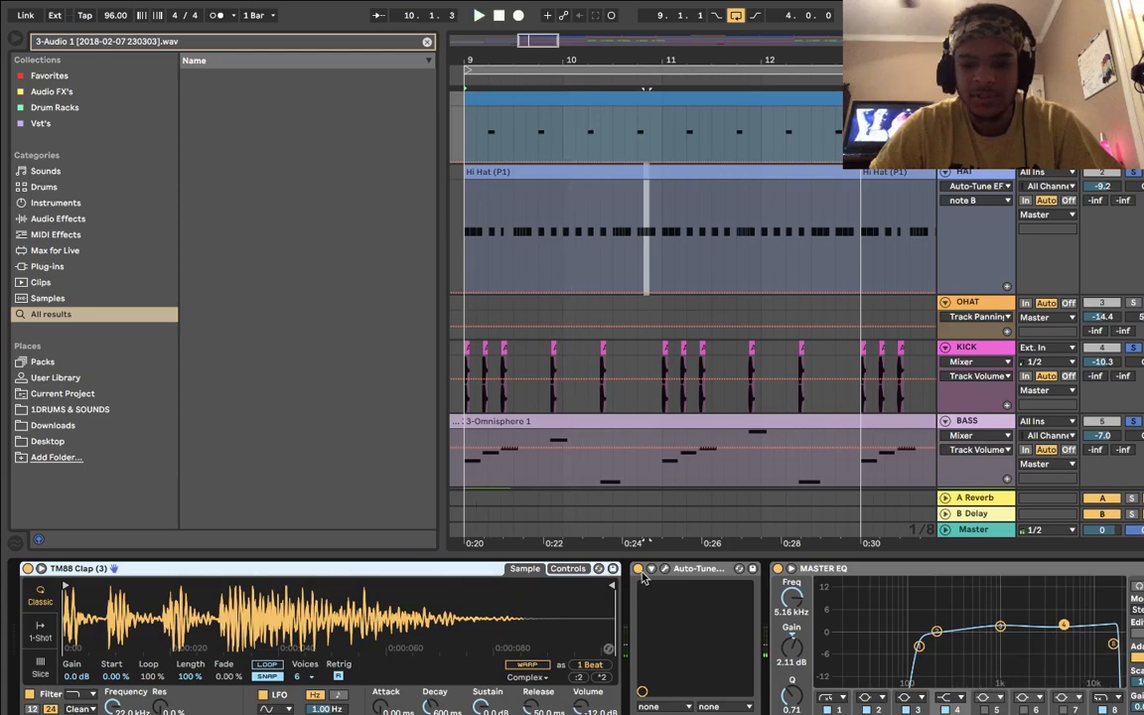
key(space)
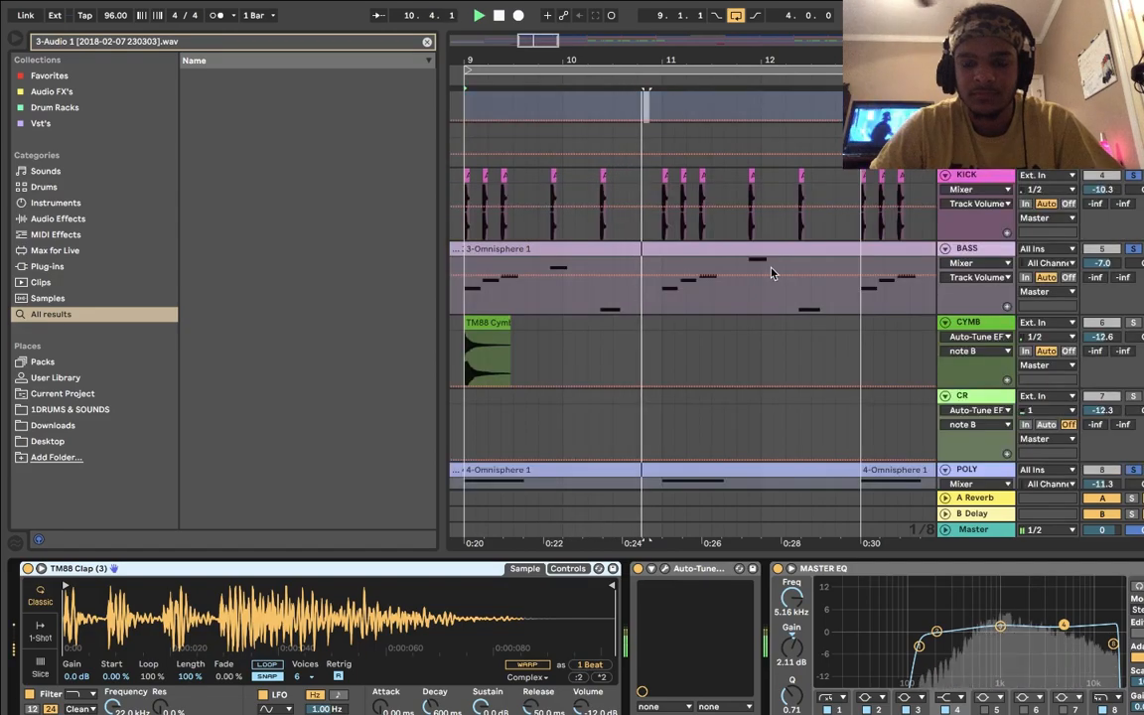
Step: Zoom the arrangement out during playback and turn off the soloed tracks so every part is heard
scroll(770, 270, down, 10)
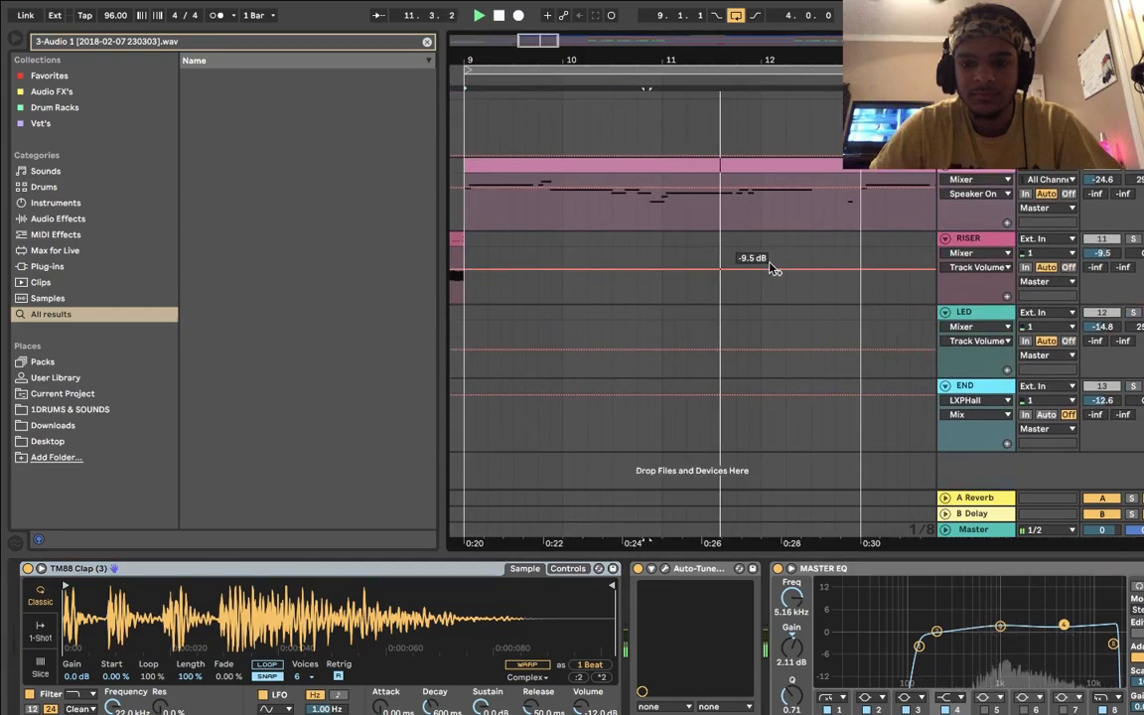
scroll(771, 268, right, 3)
drag(577, 43, 564, 8)
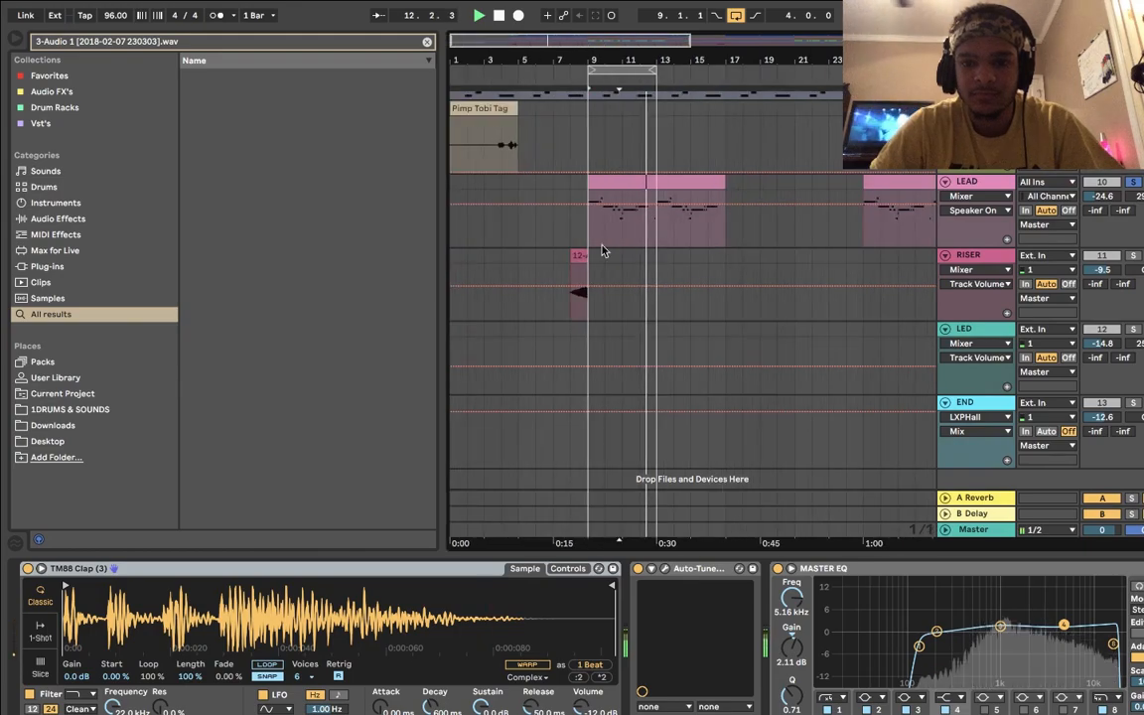
scroll(602, 246, up, 8)
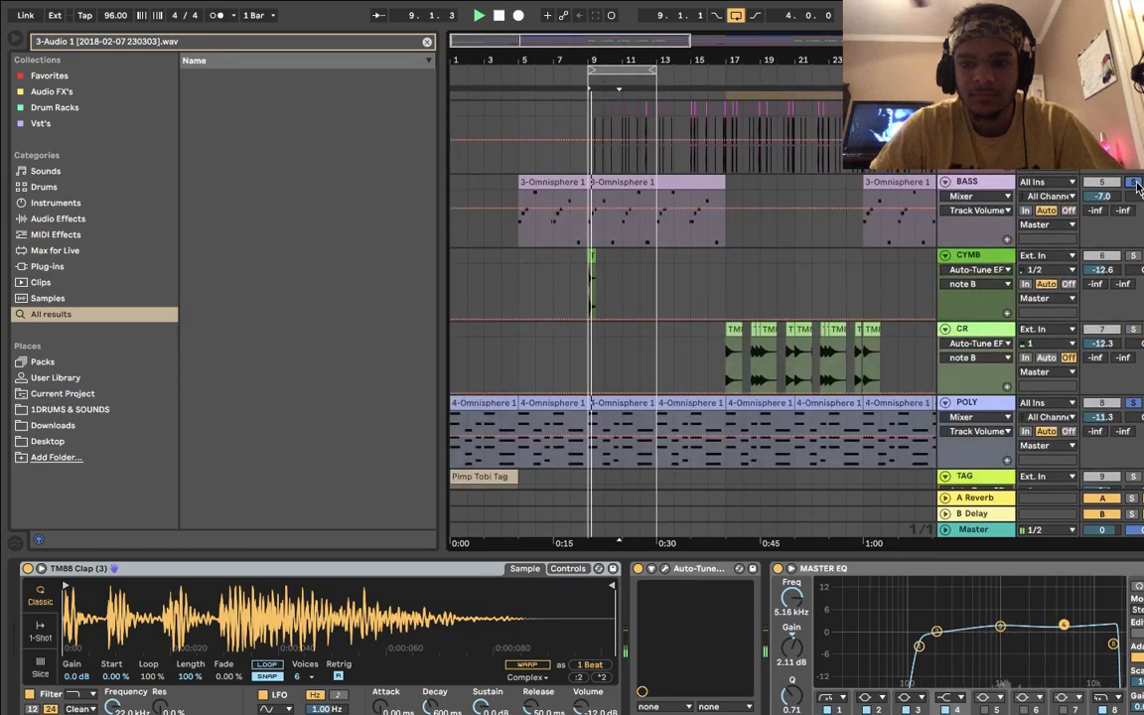
scroll(701, 216, up, 4)
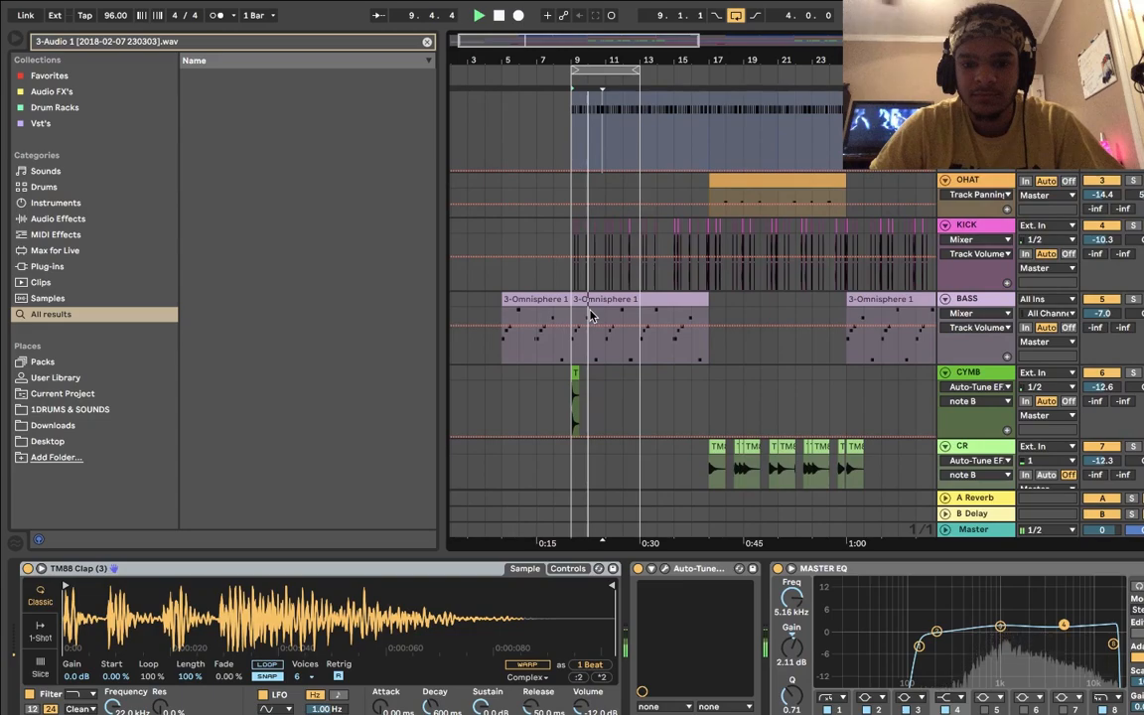
Step: Zoom in on the CYMB track's cymbal clip at bar 9, solo the track and play the hit
click(571, 402)
drag(549, 41, 549, 86)
scroll(532, 370, left, 7)
scroll(531, 370, right, 3)
scroll(529, 370, right, 2)
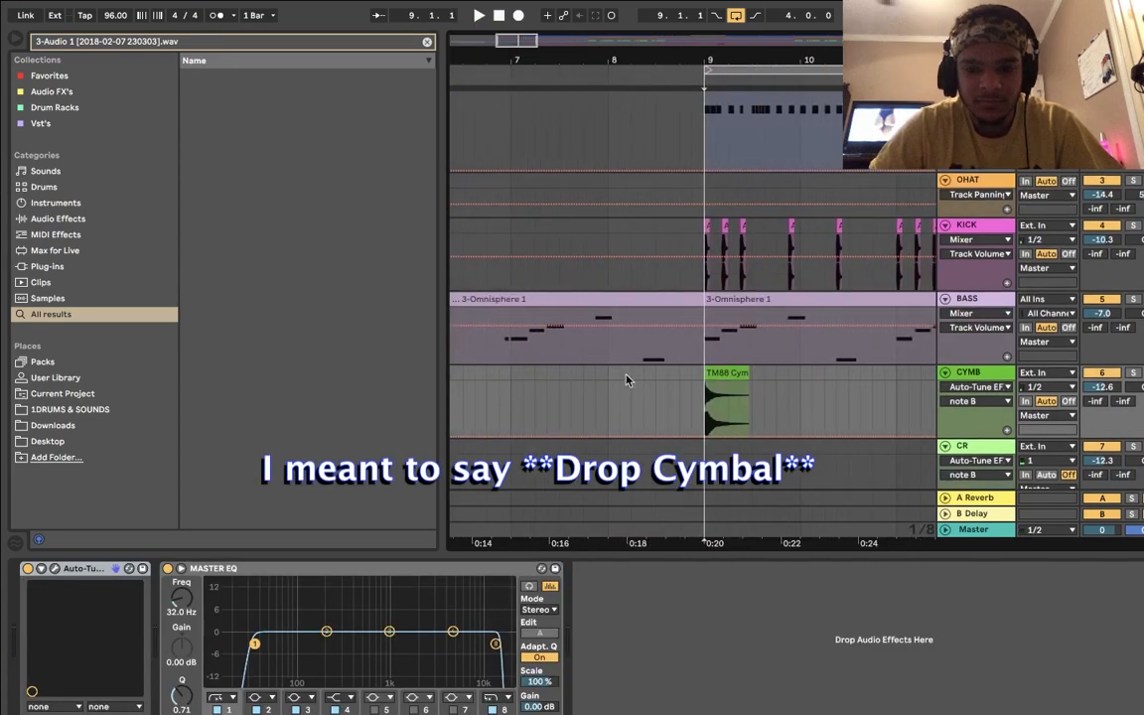
key(space)
click(1133, 359)
click(1133, 374)
Step: Inspect the CYMB track's Master EQ and its Auto-Tune EFX 3 settings, and close the plug-in window
click(990, 373)
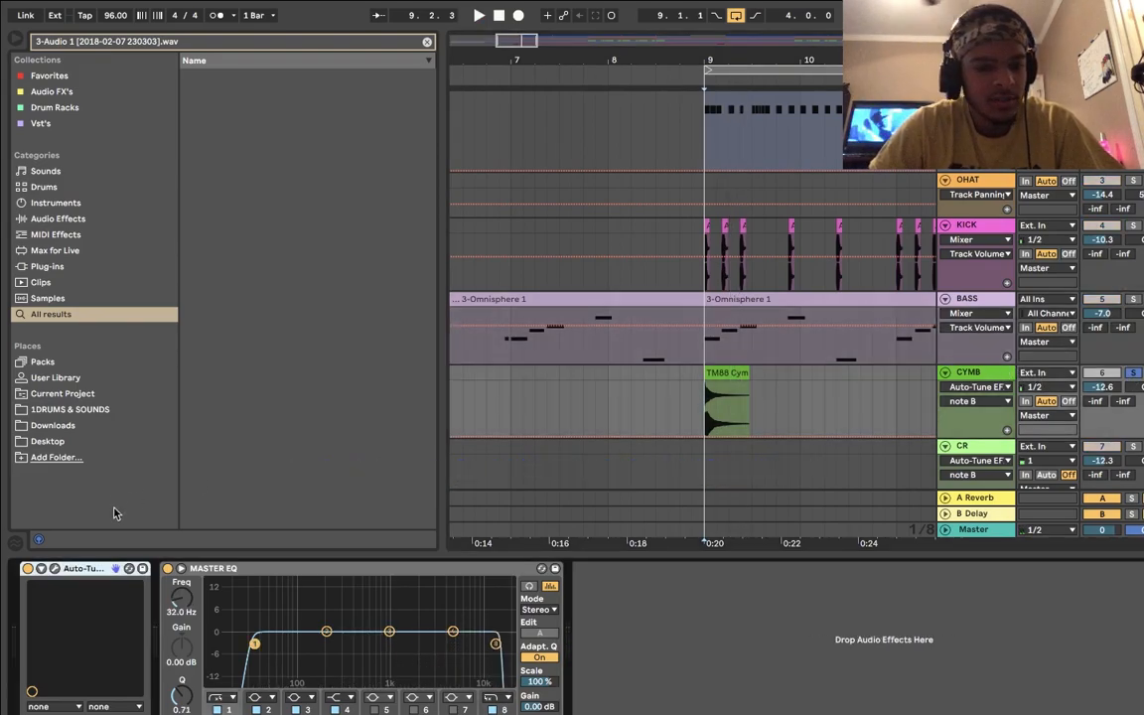
click(248, 572)
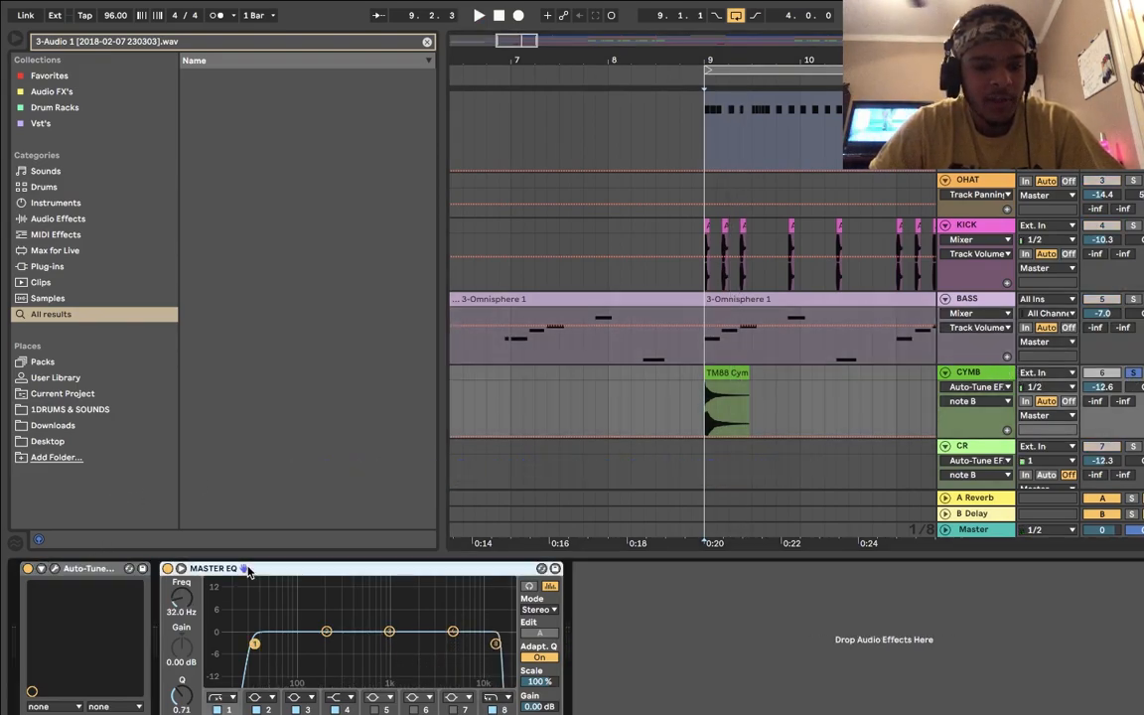
click(55, 569)
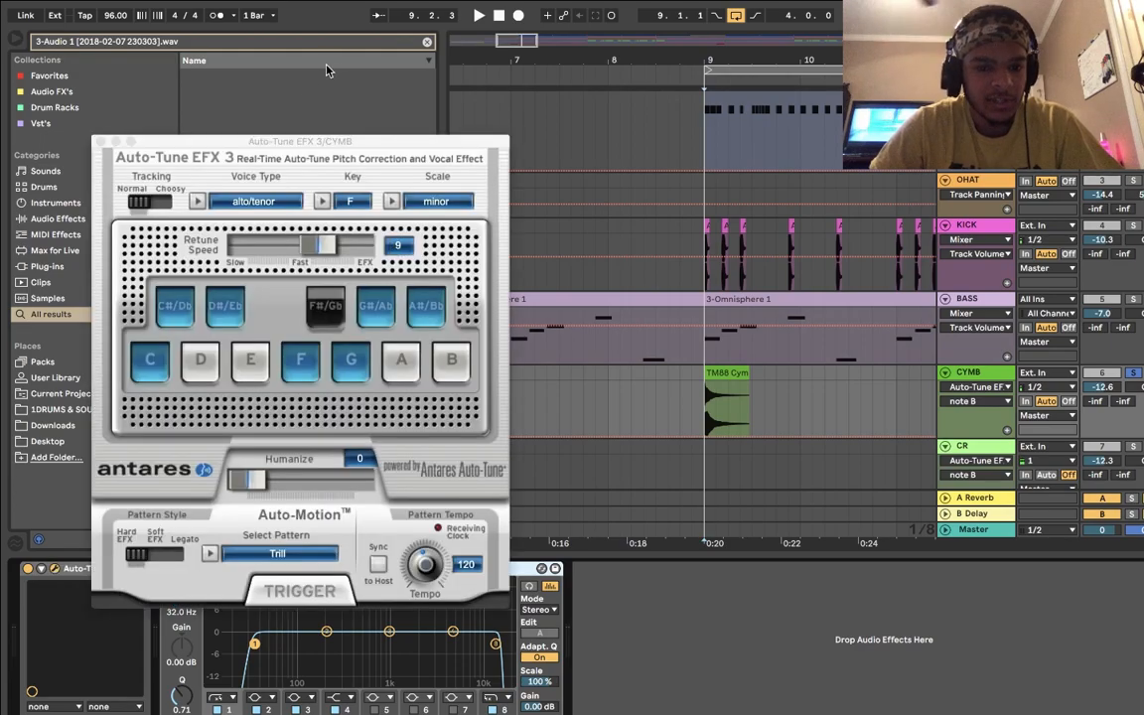
click(98, 142)
Step: Play the cymbal hit from bar 9 with Auto-Tune on and then bypassed, and turn Auto-Tune back on
scroll(590, 379, right, 5)
scroll(589, 379, down, 1)
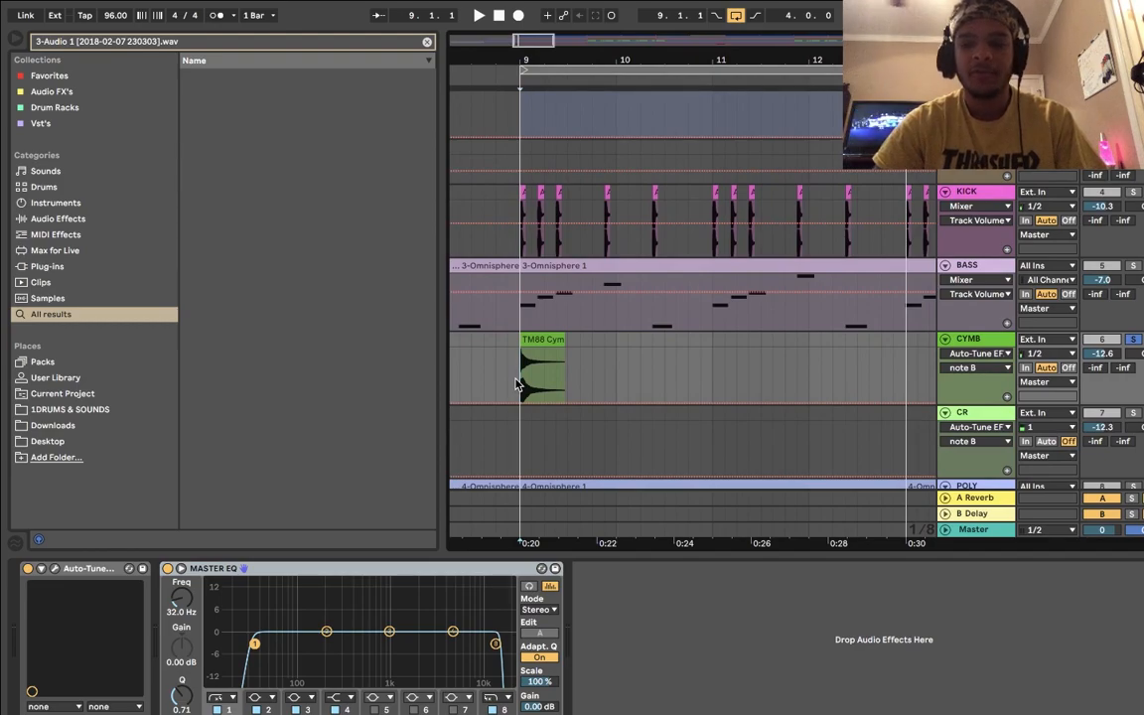
scroll(517, 386, right, 3)
scroll(516, 385, up, 1)
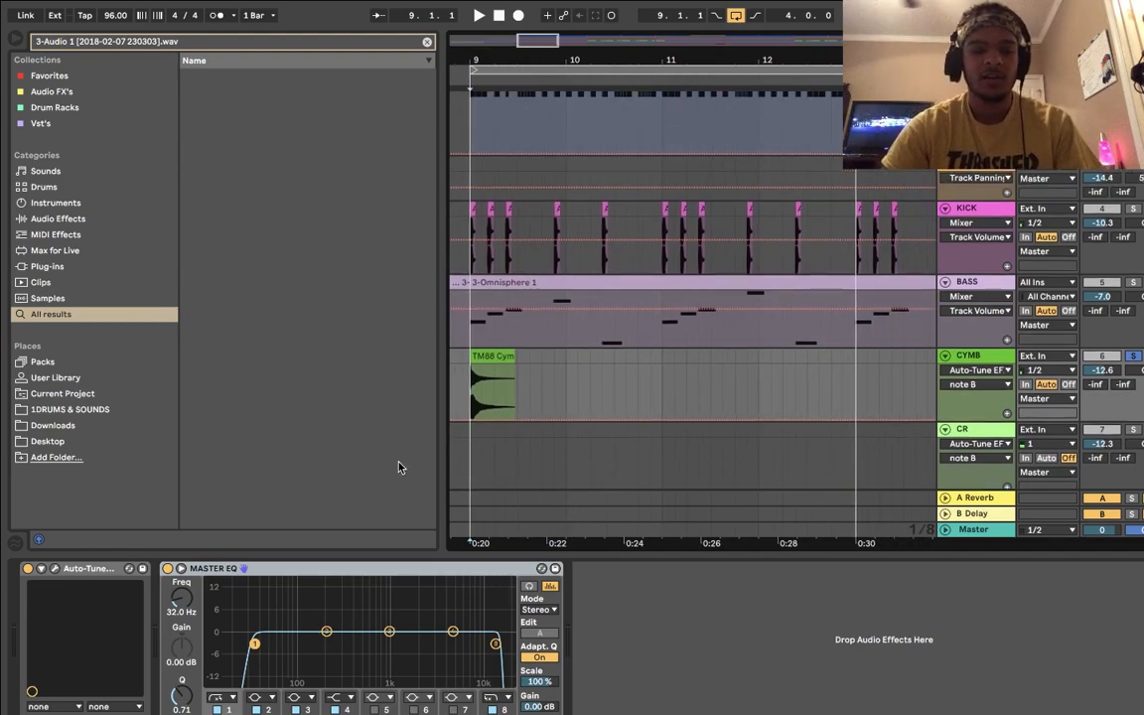
key(space)
key(space)
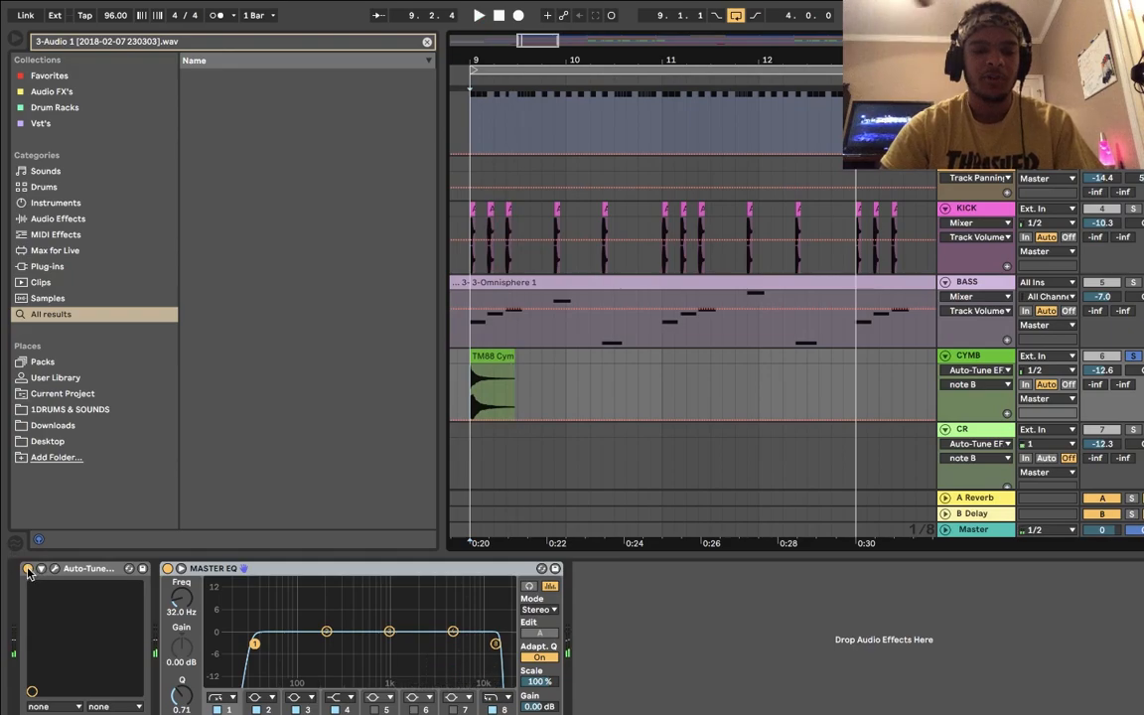
key(space)
click(27, 569)
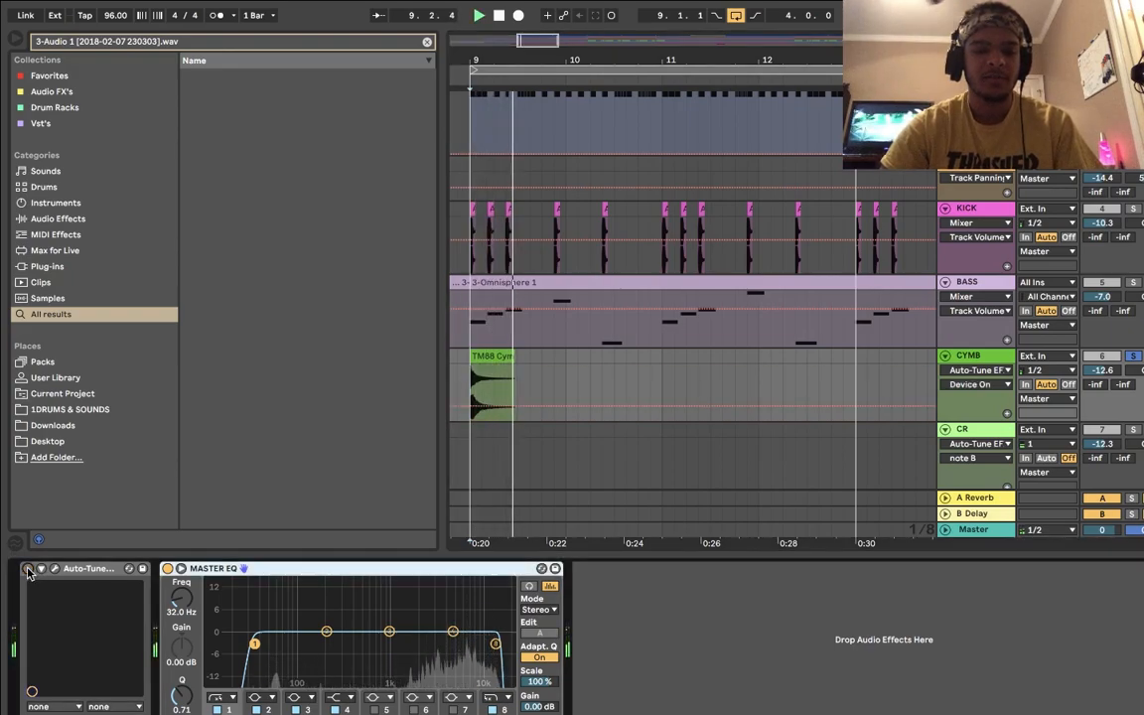
key(space)
click(28, 569)
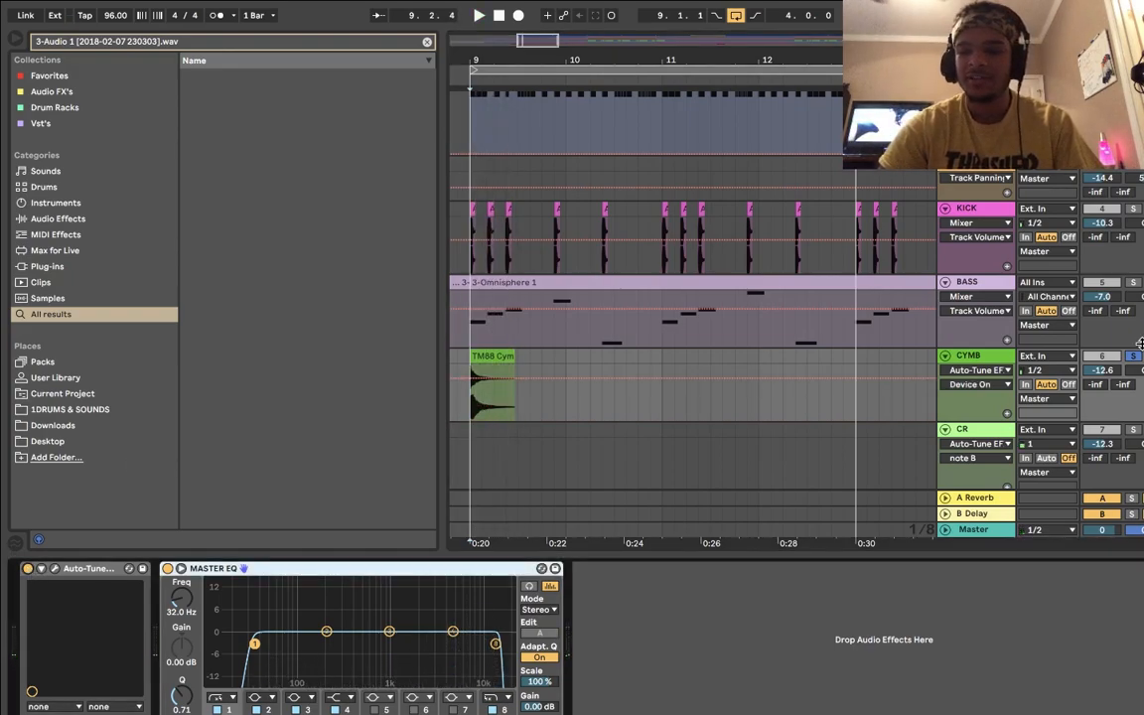
Step: Move the four-bar loop region so that it starts at bar 17
scroll(685, 413, up, 2)
scroll(685, 413, right, 2)
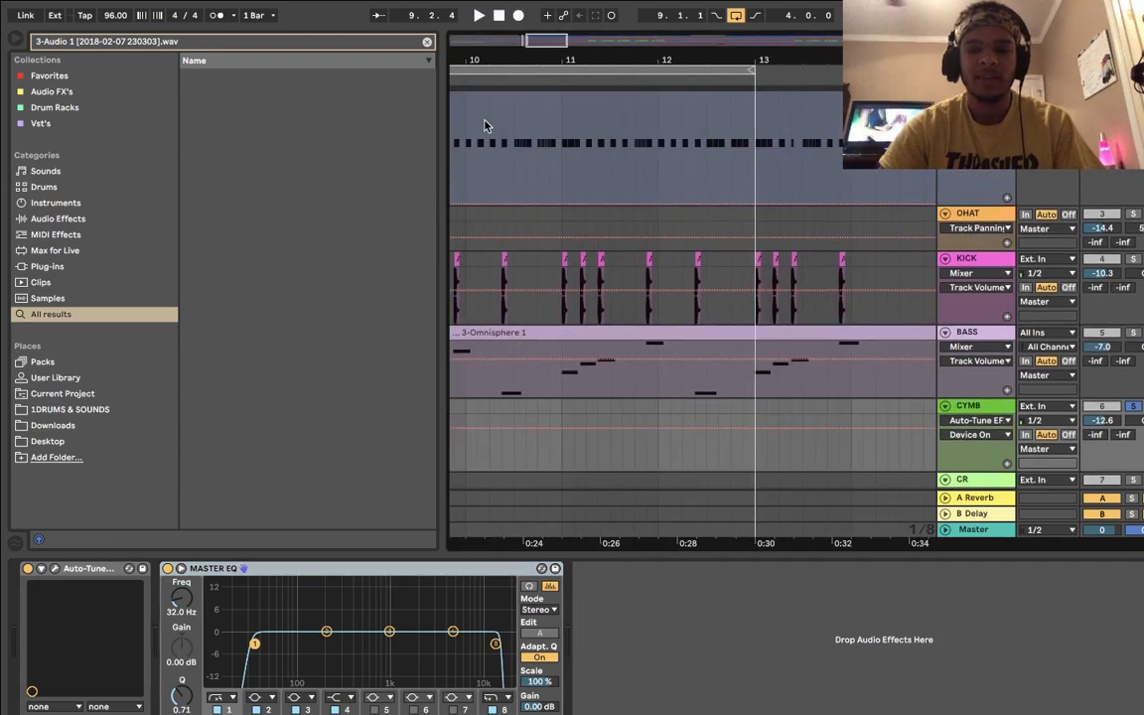
drag(527, 40, 667, 92)
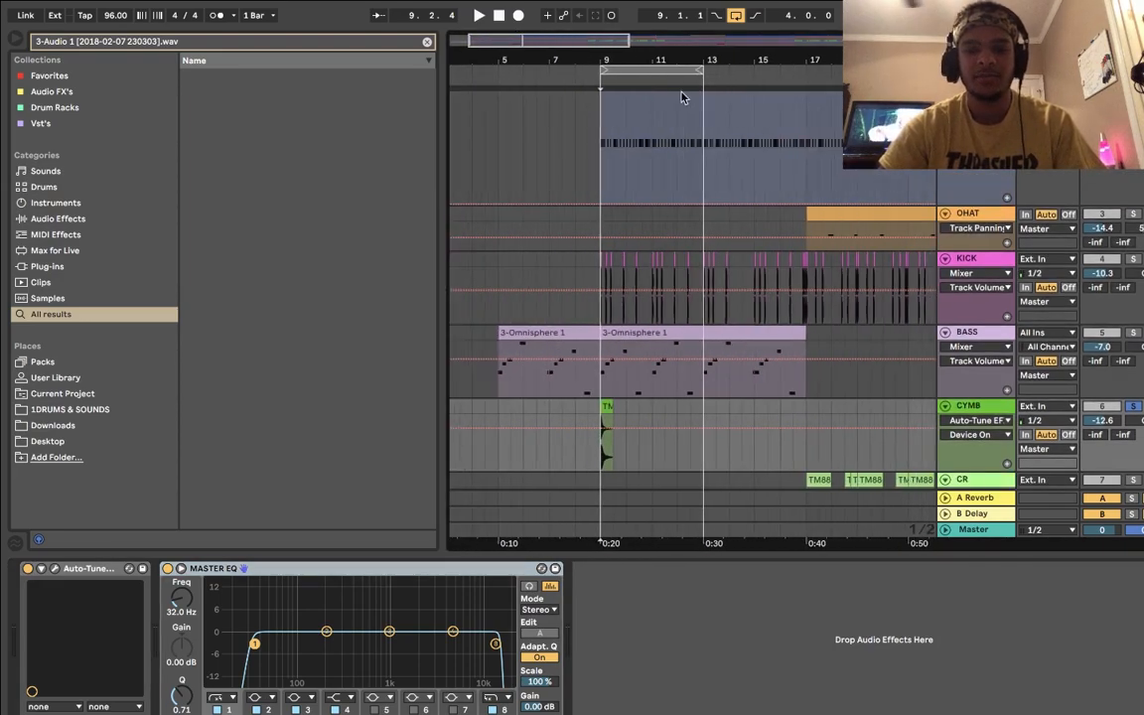
scroll(574, 140, up, 1)
scroll(574, 140, right, 3)
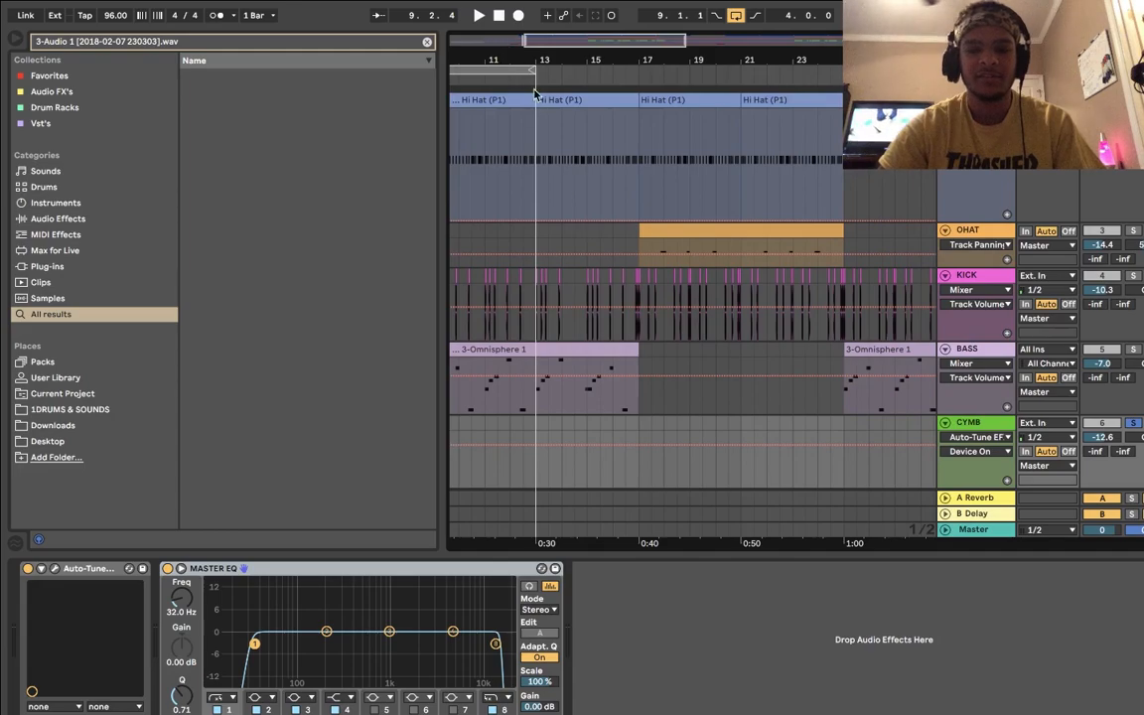
drag(505, 73, 710, 75)
scroll(710, 423, down, 1)
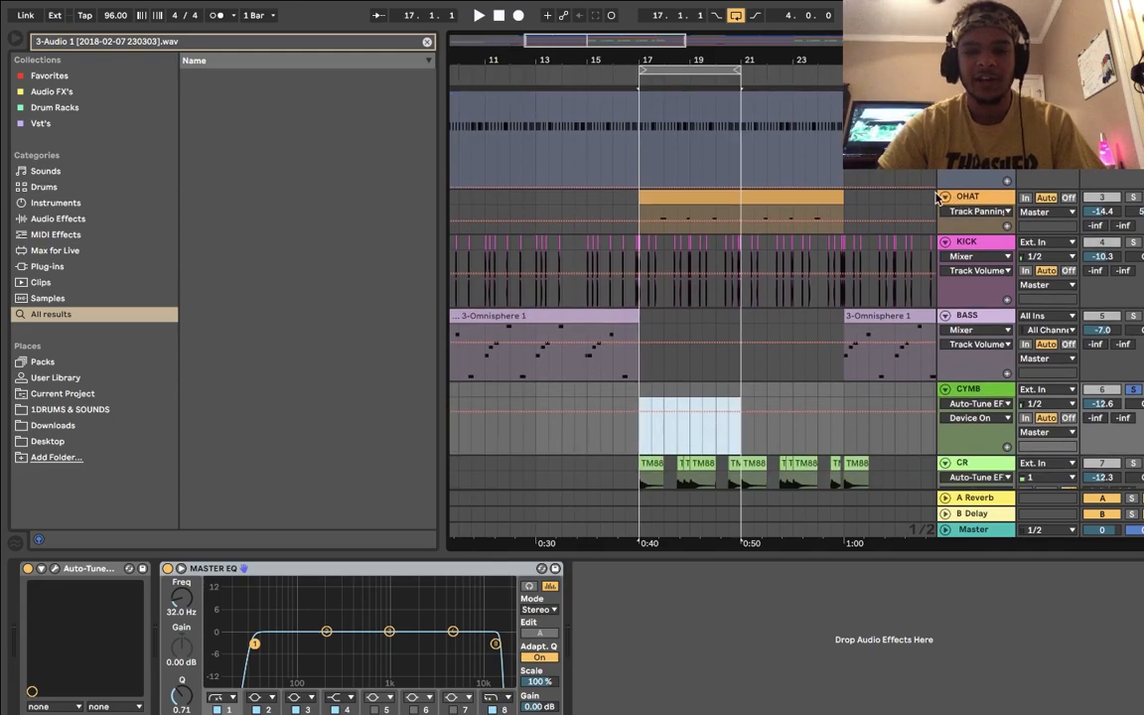
Step: Select the OHAT clip at bar 17, turn off the track solo so every part is heard, and play from there
click(701, 198)
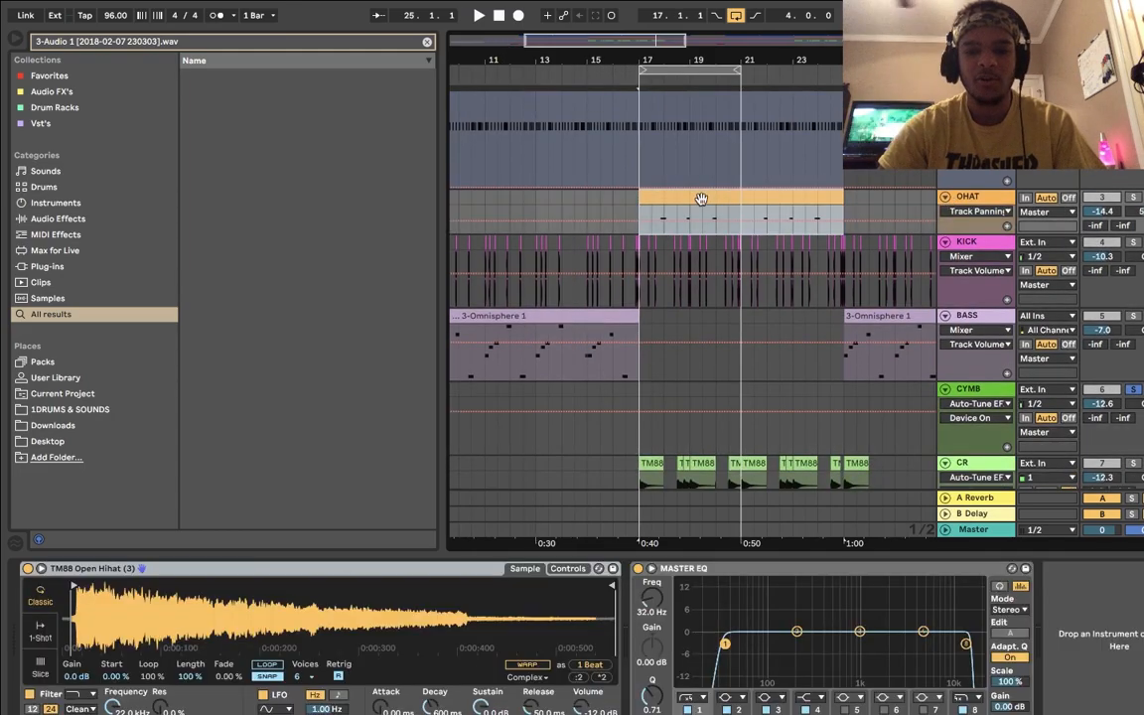
key(space)
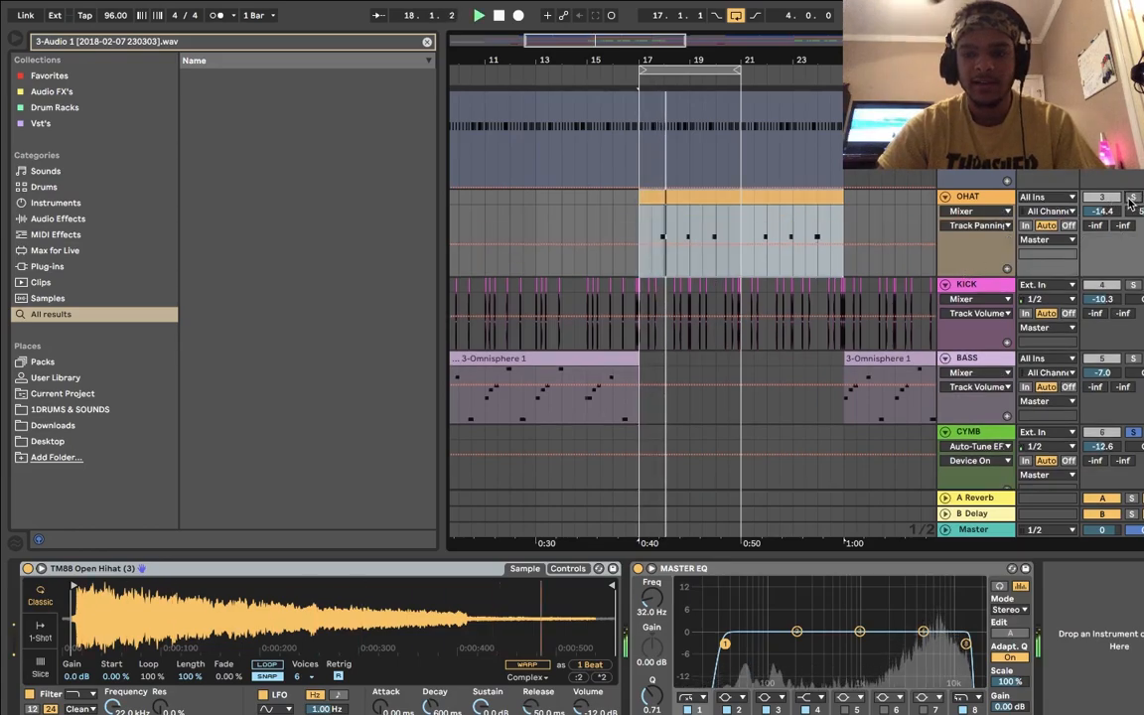
click(1130, 203)
key(space)
key(space)
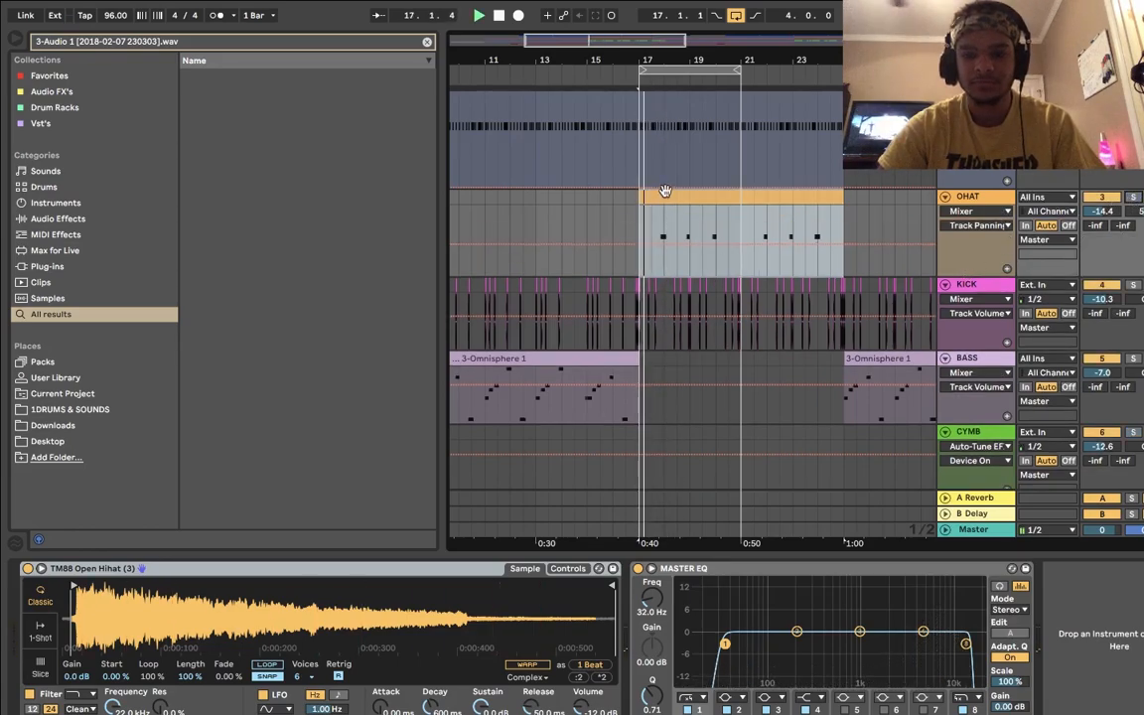
Step: Open the OHAT clip's notes and examine the open hi-hat pattern during playback
double_click(676, 210)
double_click(671, 193)
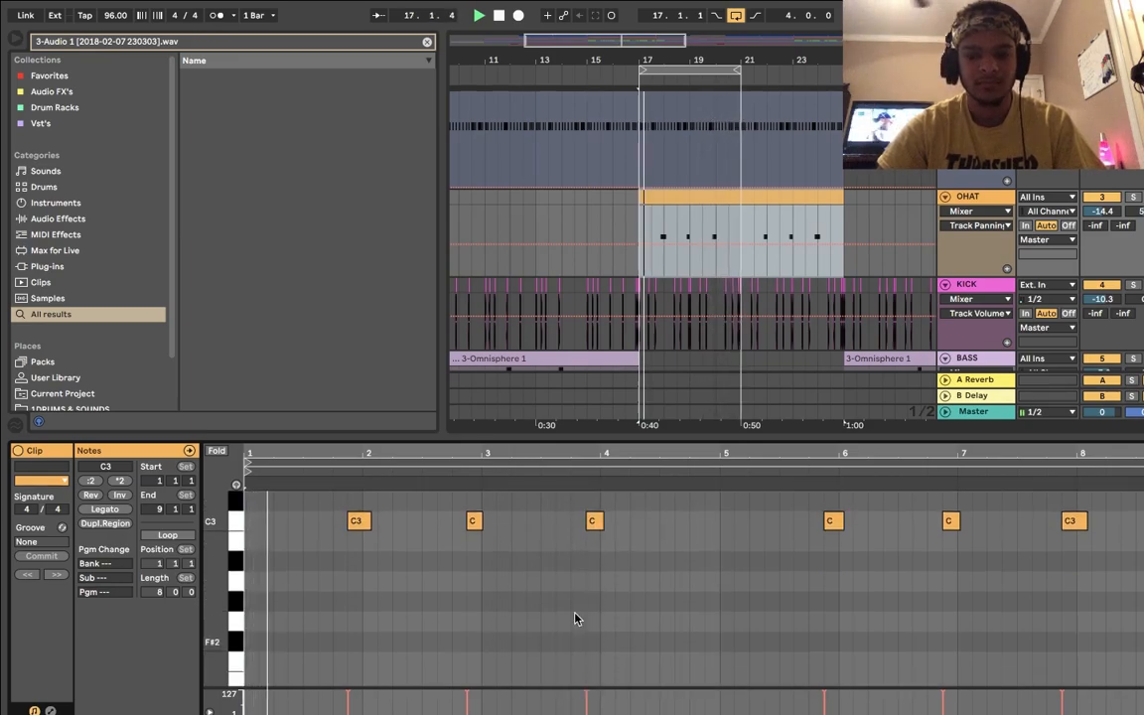
scroll(462, 576, up, 3)
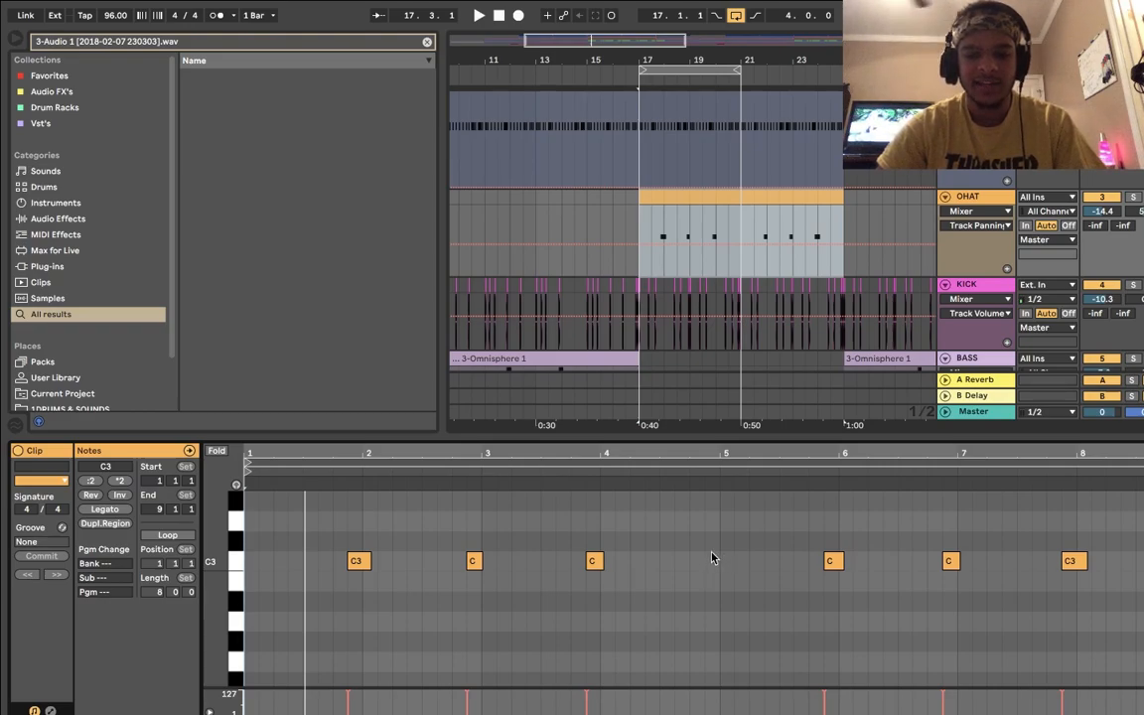
Step: Play the loop from bar 17 while examining the TM88 Crash clips on the CR track, and stop playback
scroll(762, 231, down, 10)
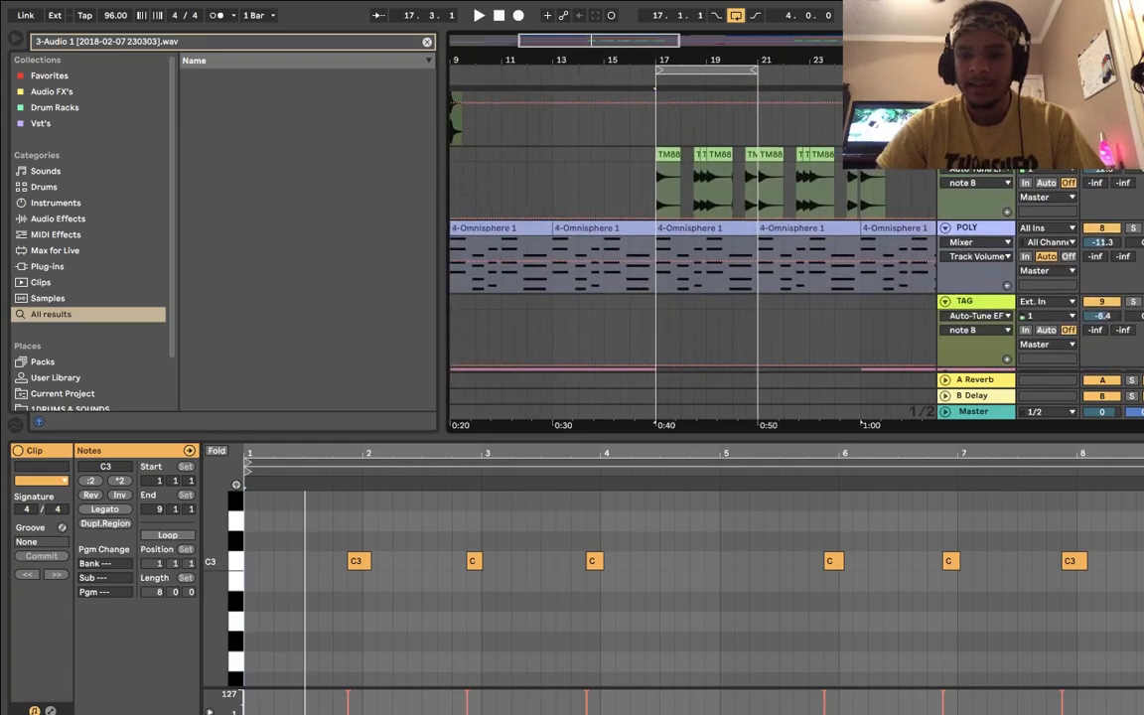
key(space)
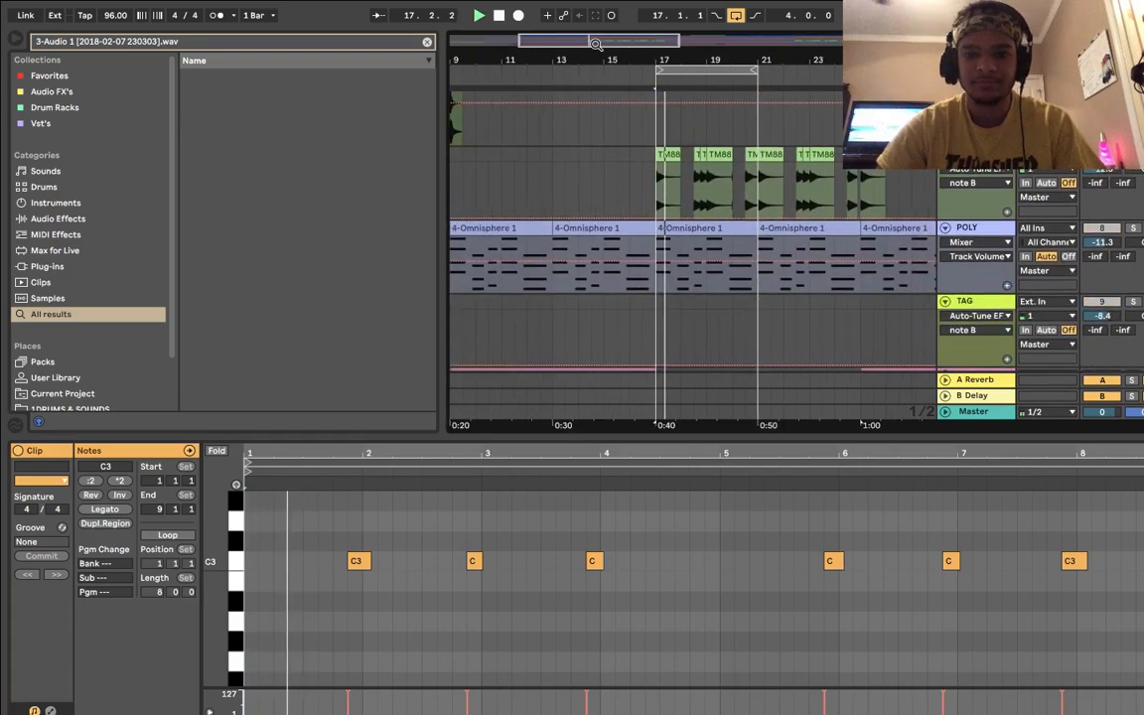
key(plus)
key(plus)
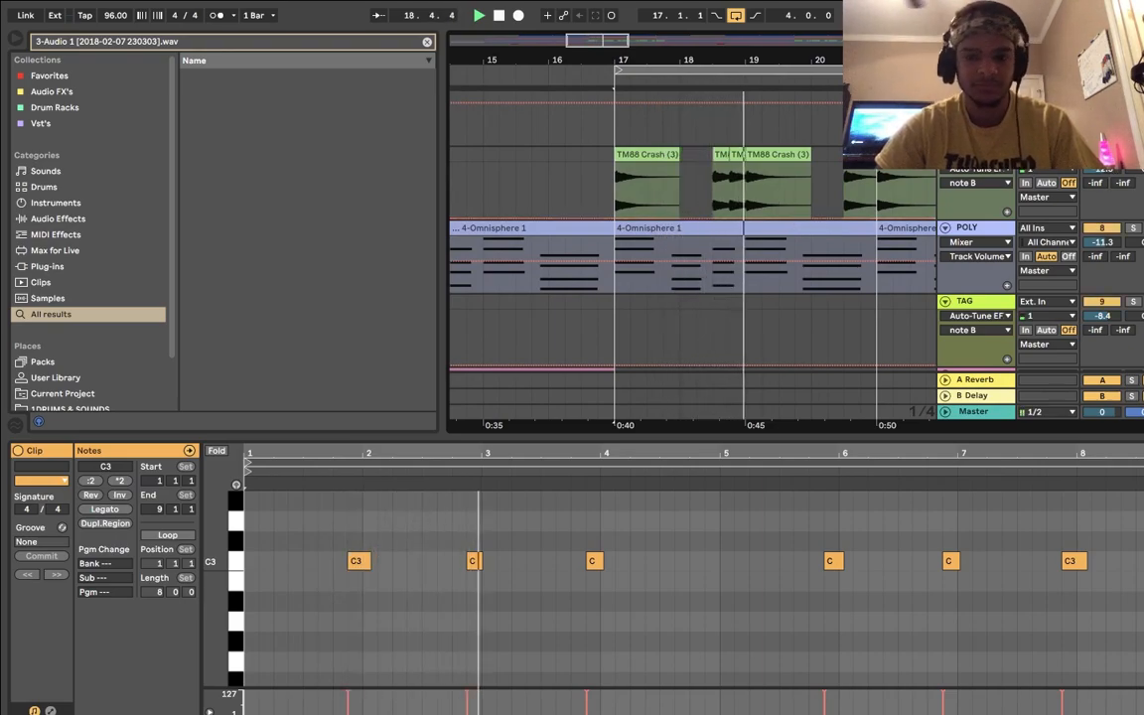
scroll(860, 264, right, 3)
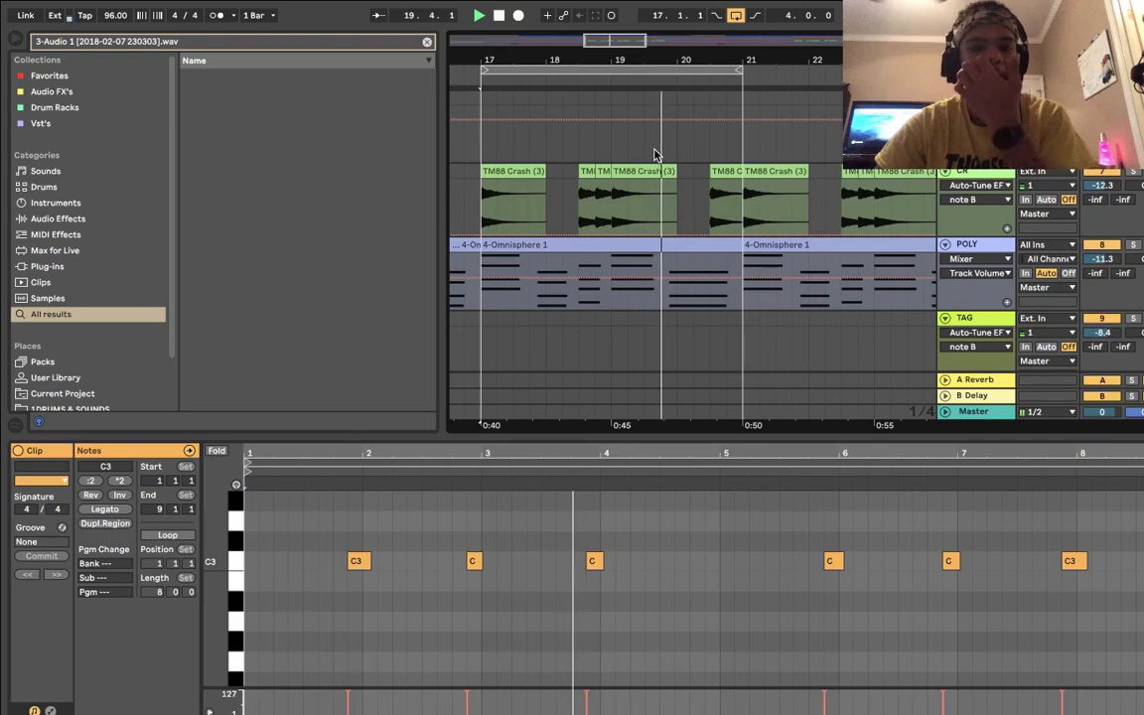
scroll(653, 154, right, 3)
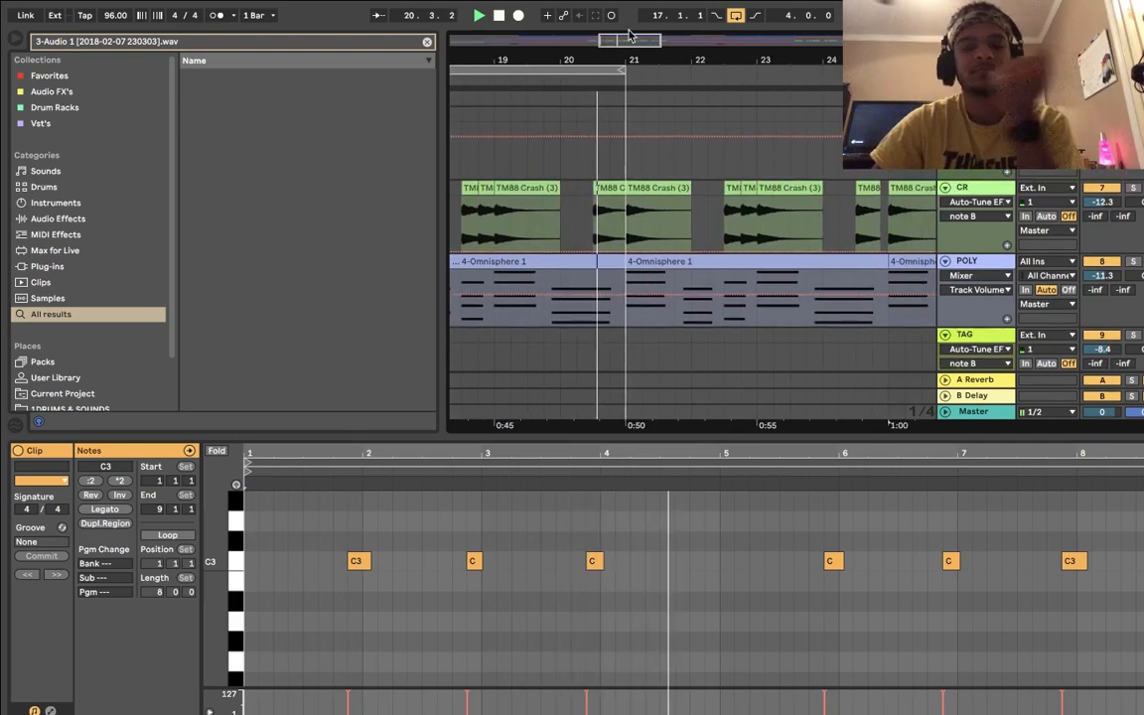
drag(627, 43, 626, 42)
key(space)
Step: Extend the loop region's end to bar 25 and fold all tracks in the arrangement
scroll(555, 220, down, 5)
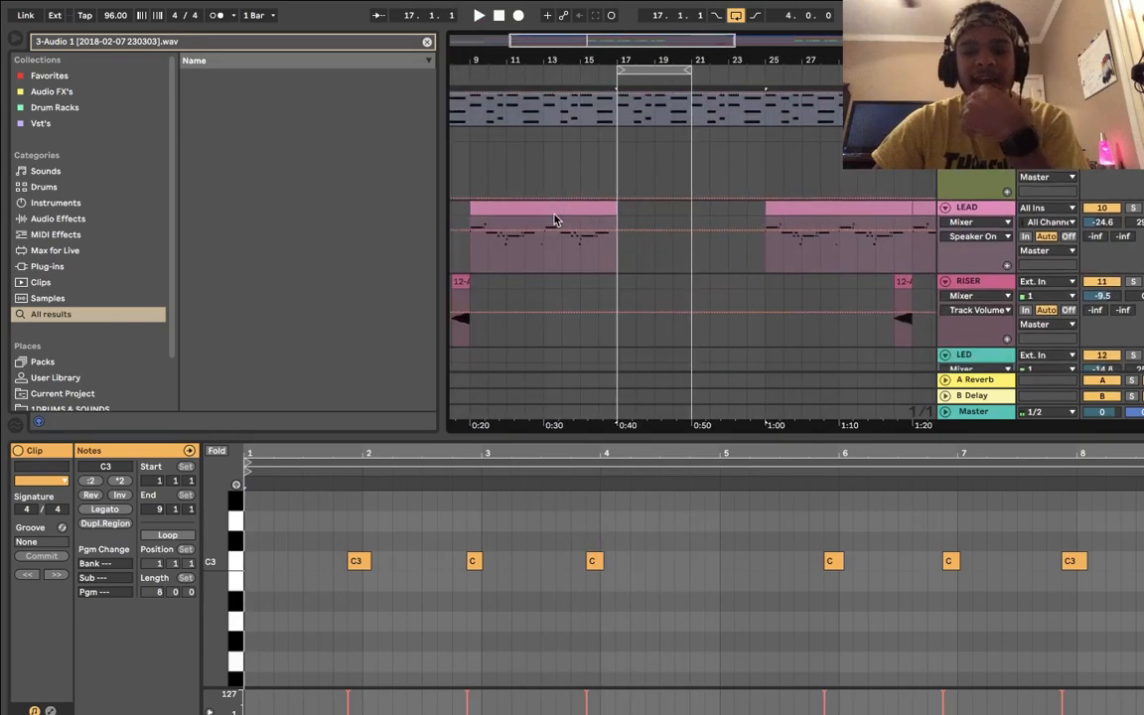
scroll(555, 220, up, 10)
scroll(556, 220, down, 2)
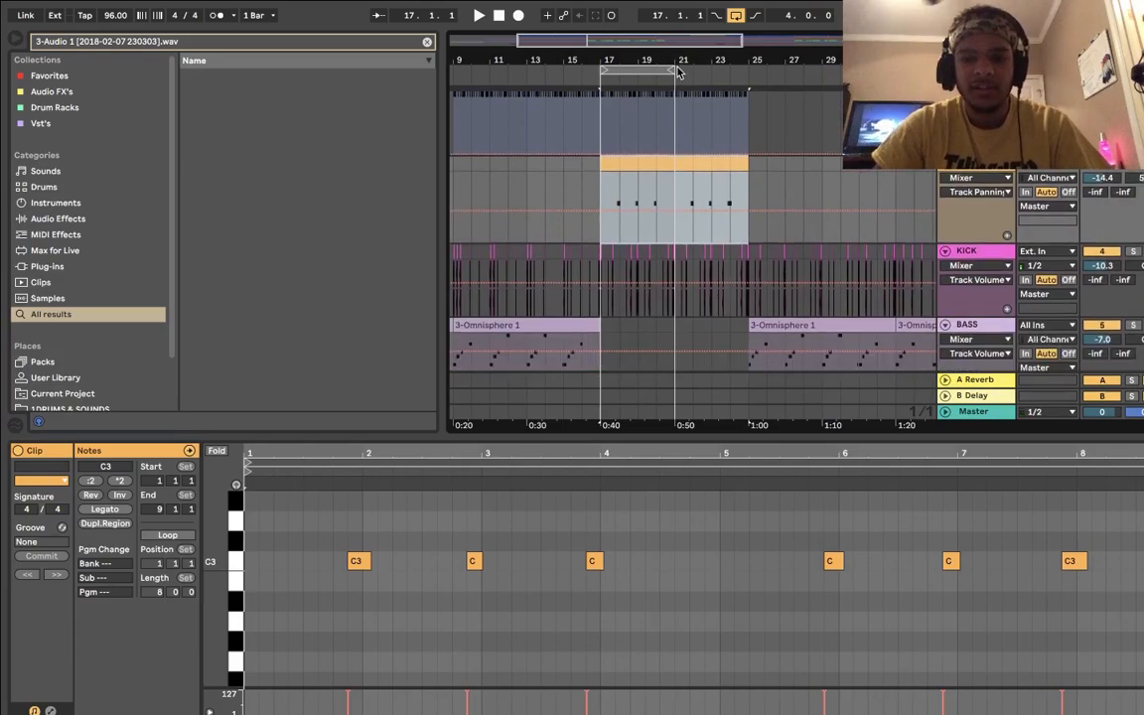
drag(673, 71, 739, 72)
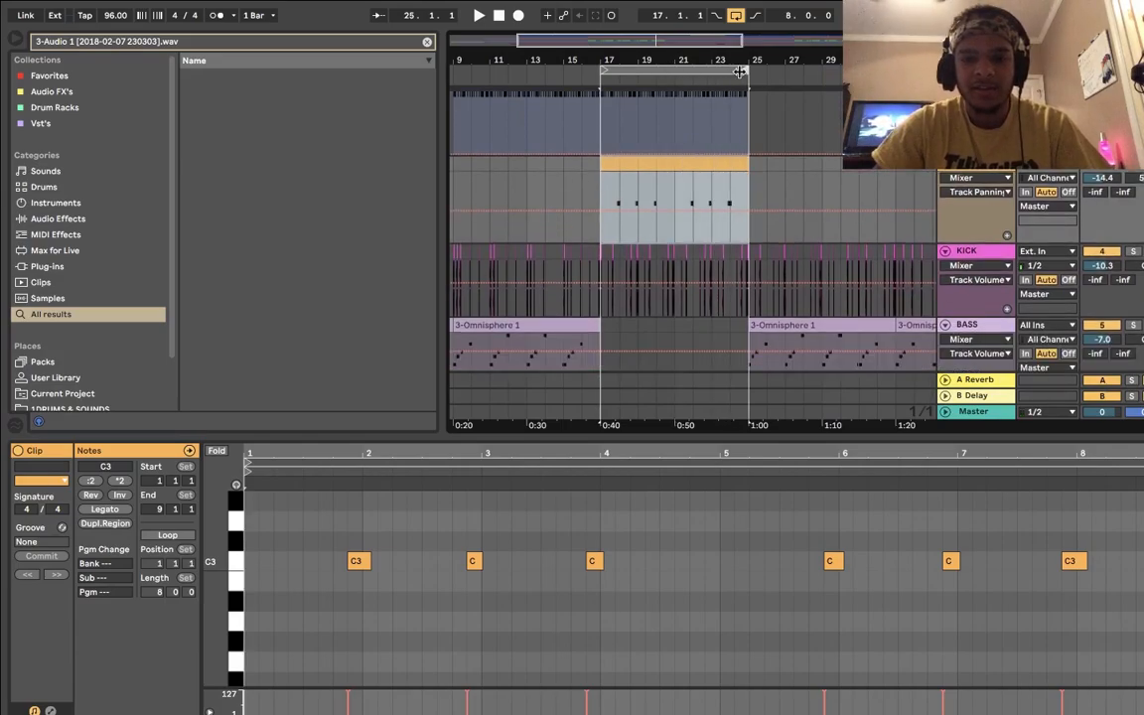
alt+click(944, 167)
scroll(899, 195, right, 1)
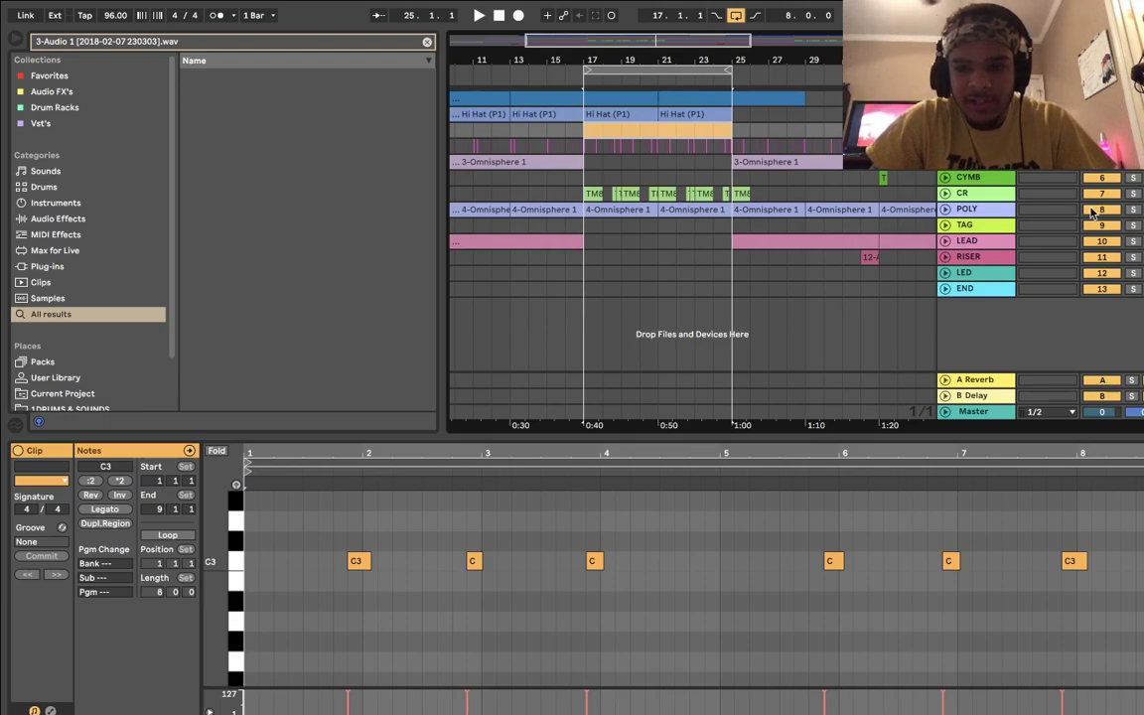
Step: Play the arrangement from bar 17 with the POLY track muted, play it again from bar 9, and stop
key(space)
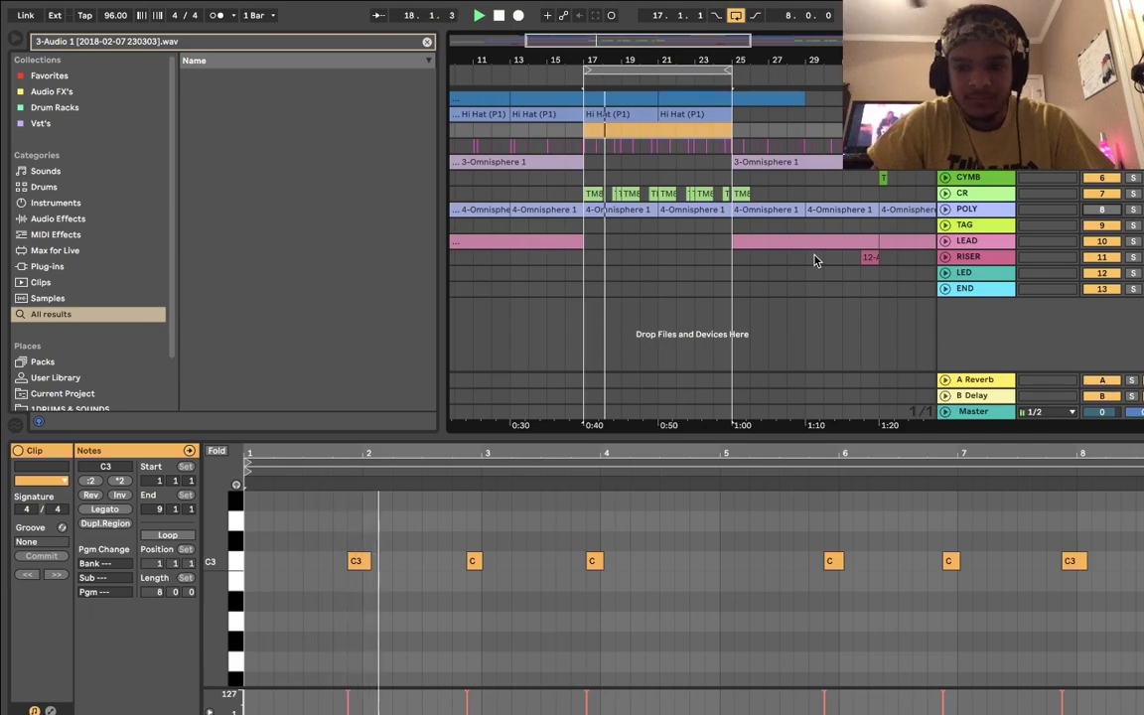
scroll(814, 260, right, 1)
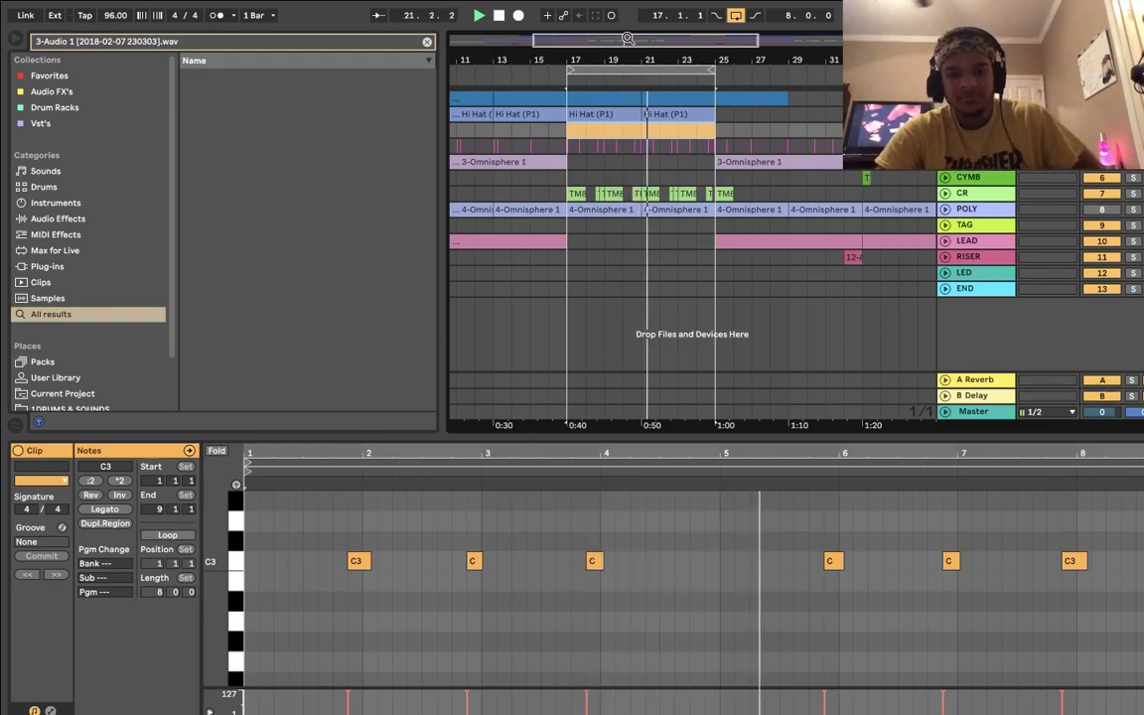
scroll(497, 179, left, 5)
click(521, 192)
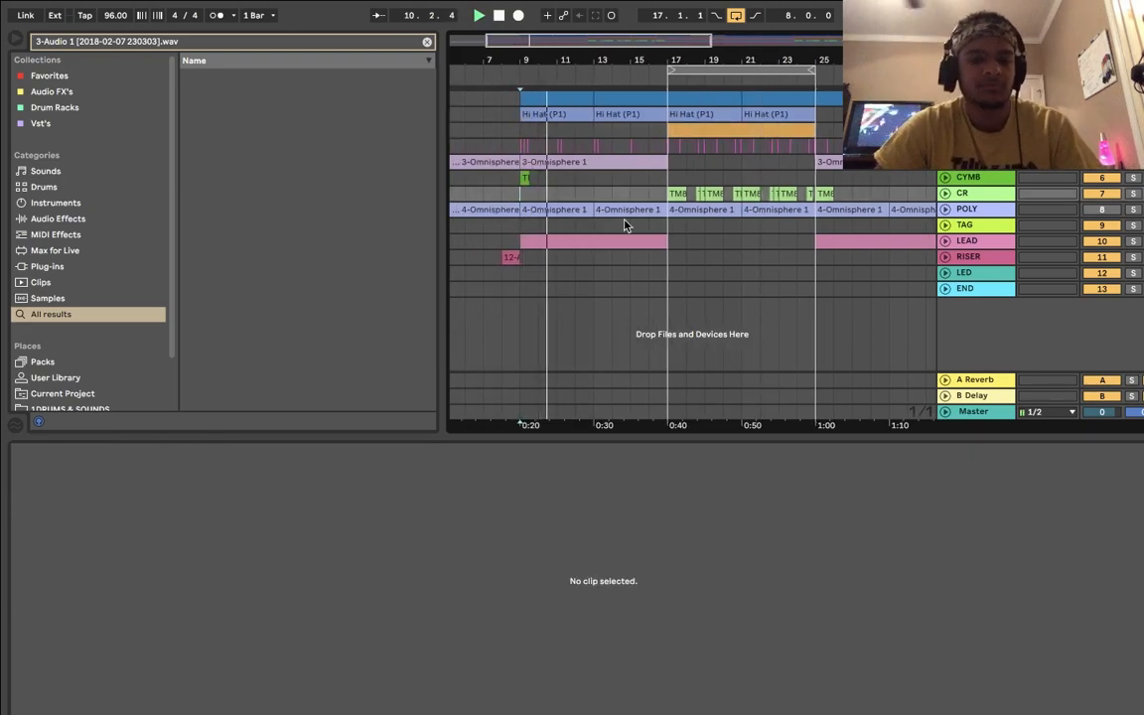
key(space)
Step: Solo the RISER track, play it from bar 8, and unfold the track to show its waveform
click(502, 273)
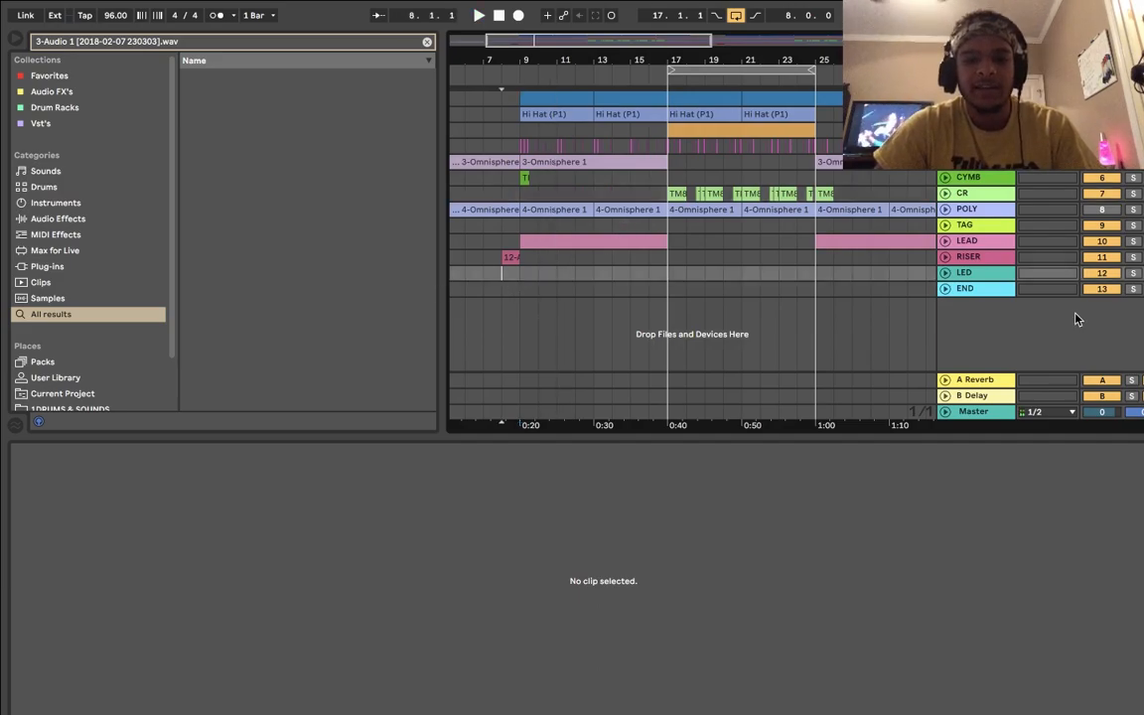
click(1133, 258)
key(space)
click(944, 258)
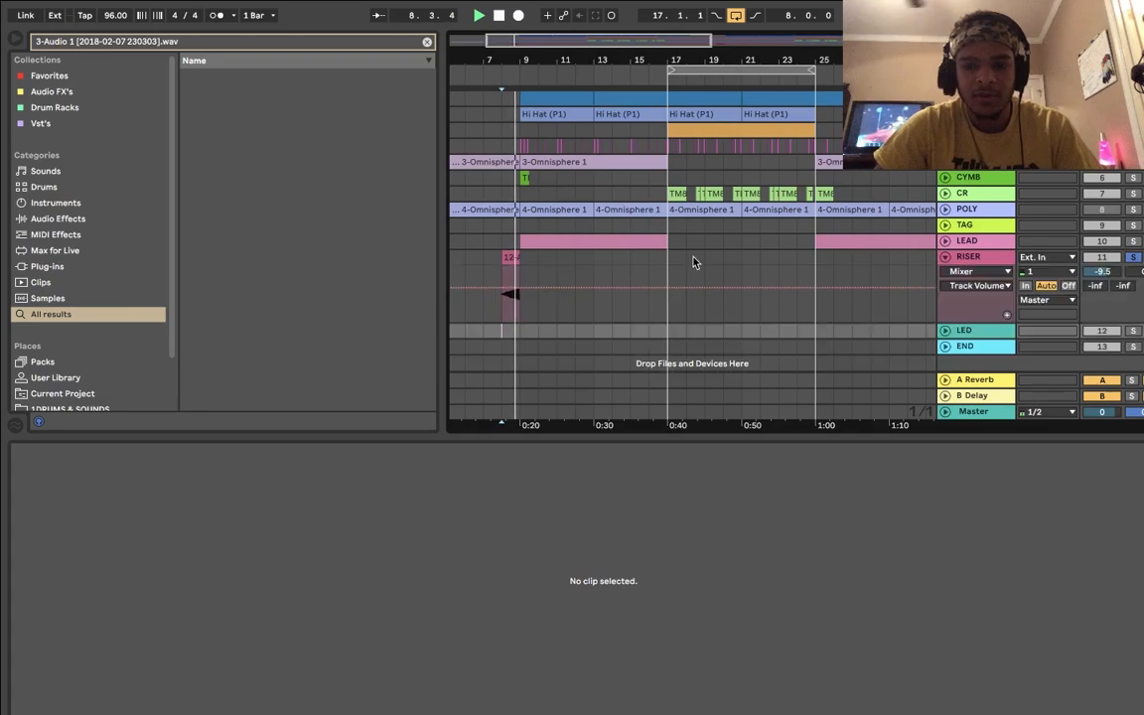
Step: Show the RISER track's devices and zoom in on its 12-Audio 1 clip at bar 8
click(966, 258)
drag(504, 44, 500, 44)
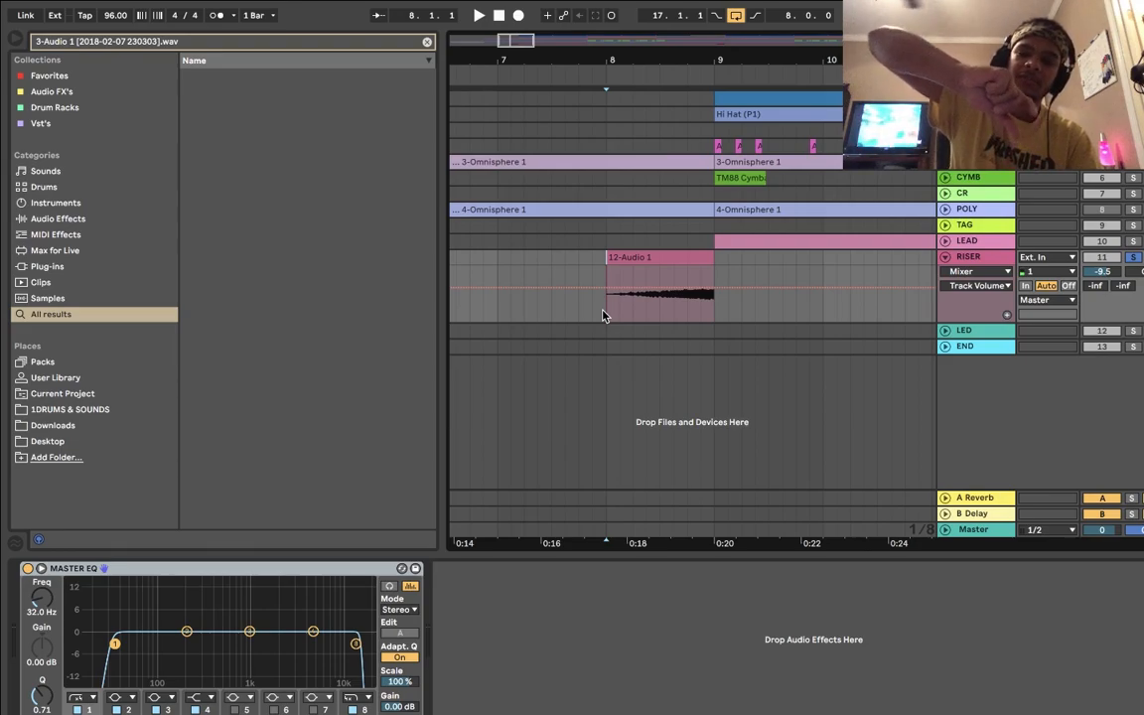
drag(569, 61, 513, 46)
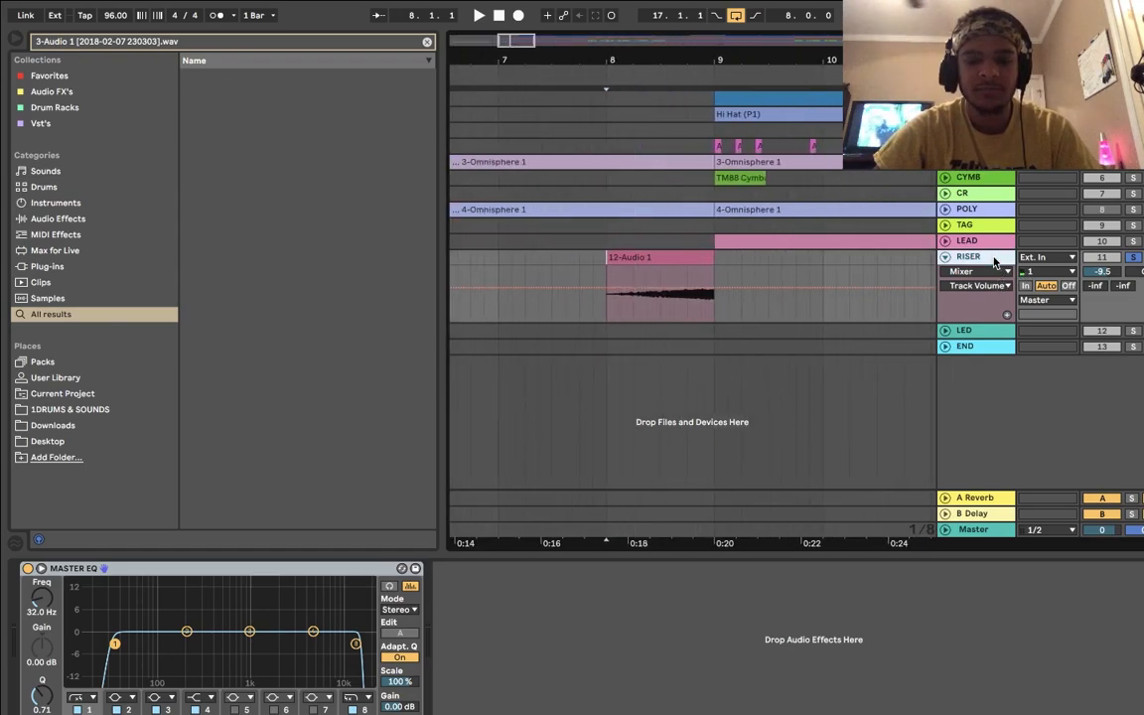
Step: Turn off the RISER solo, play the arrangement from bar 49, unmute the POLY track, and stop playback
drag(519, 48, 497, 51)
scroll(569, 311, right, 5)
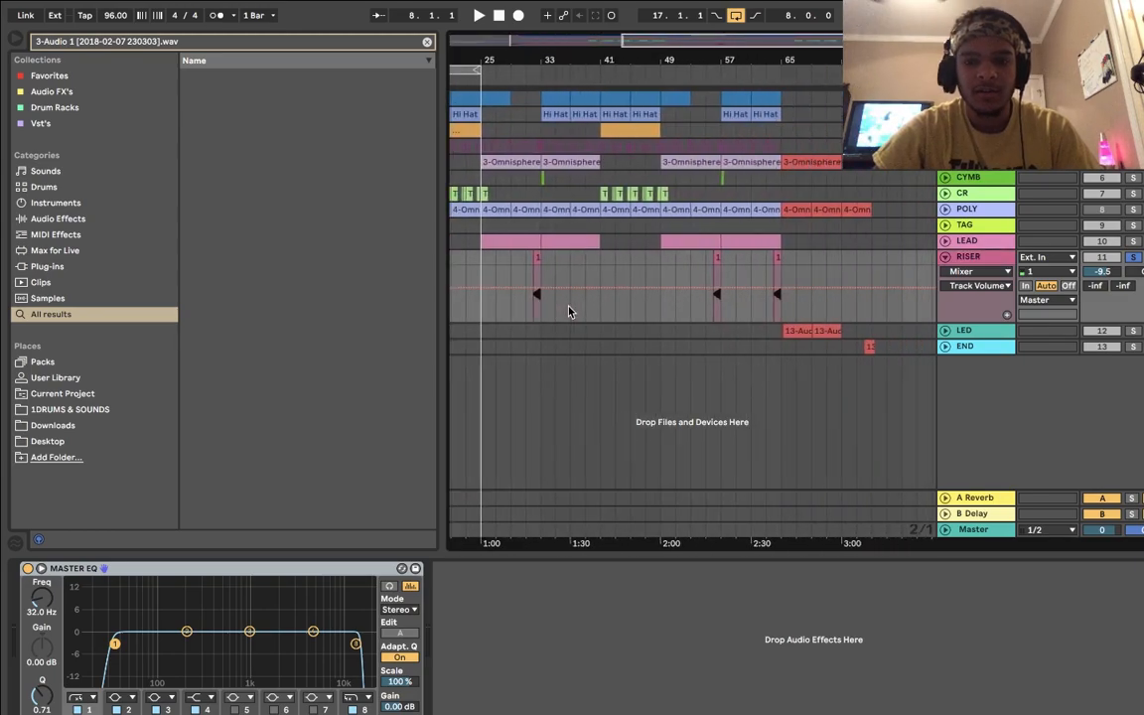
click(658, 336)
key(space)
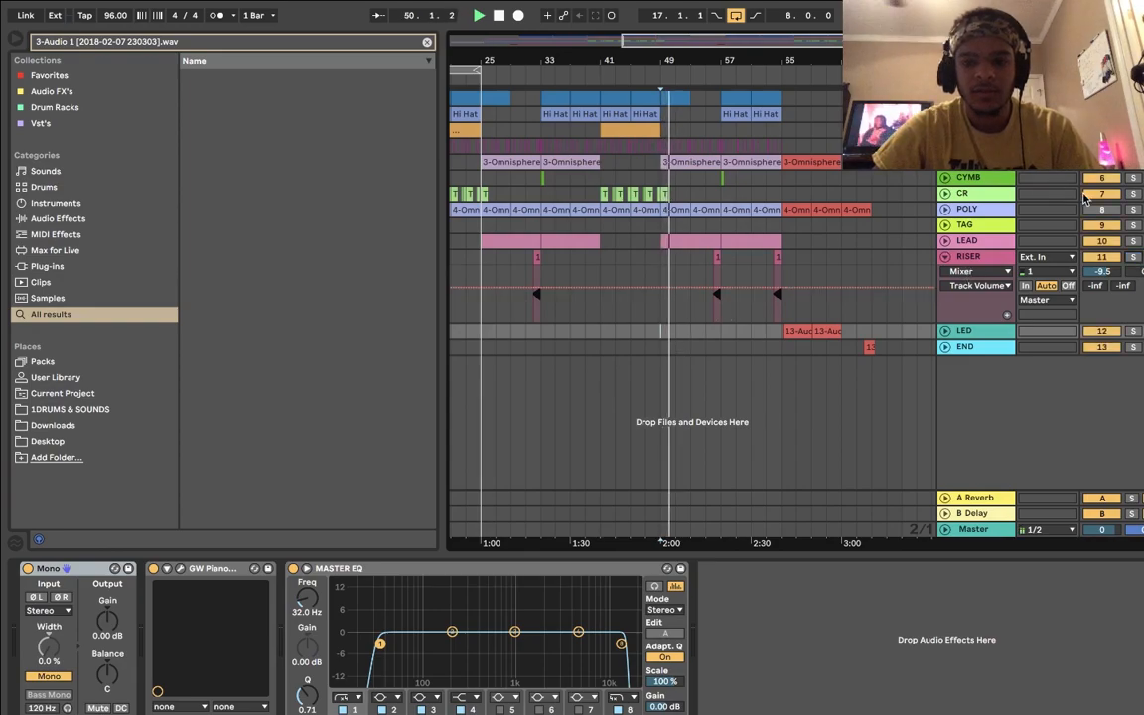
key(space)
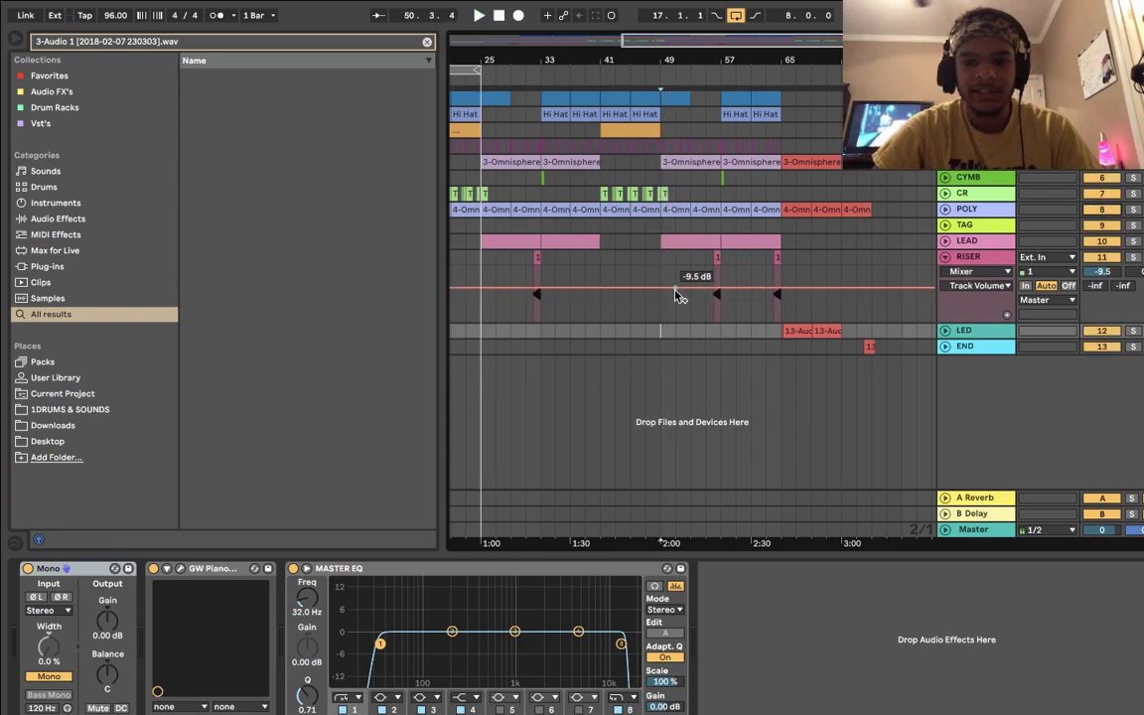
Step: Play the section briefly from bar 29, at the end of the clap track's clip
scroll(679, 294, left, 5)
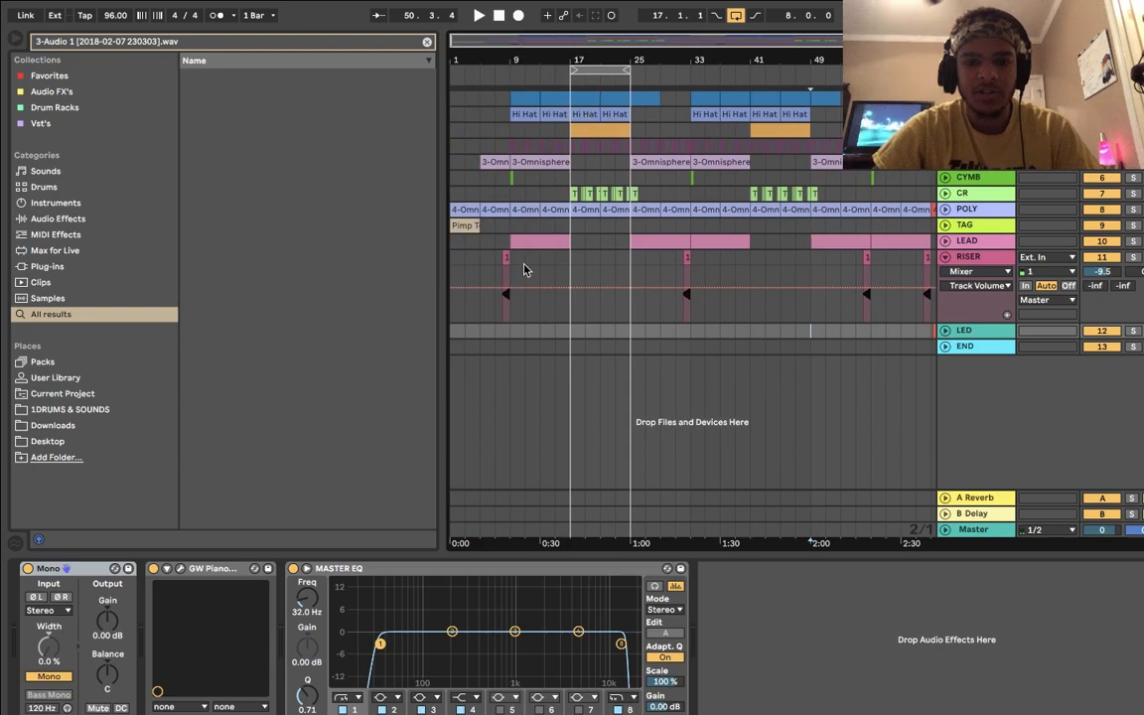
mouse_move(517, 279)
mouse_down()
mouse_move(634, 255)
mouse_move(754, 253)
mouse_up()
click(665, 102)
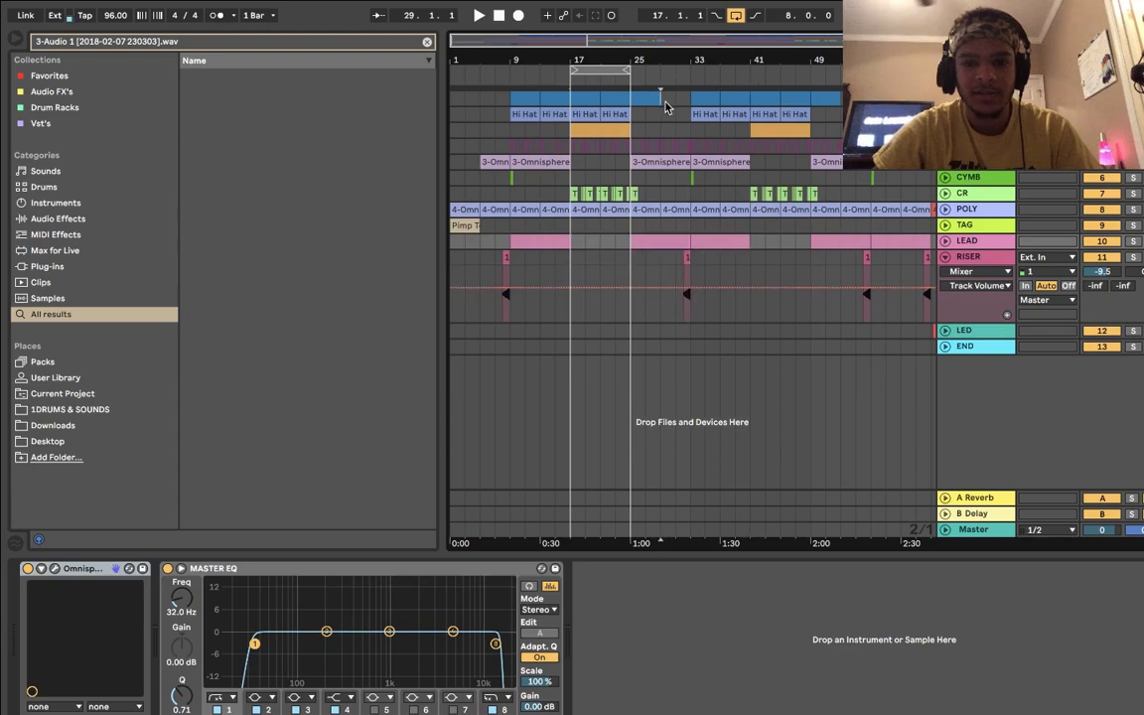
key(space)
key(space)
Step: Show the whole arrangement, unfold the LED and END tracks, and play the outro from bar 65
drag(628, 47, 675, 38)
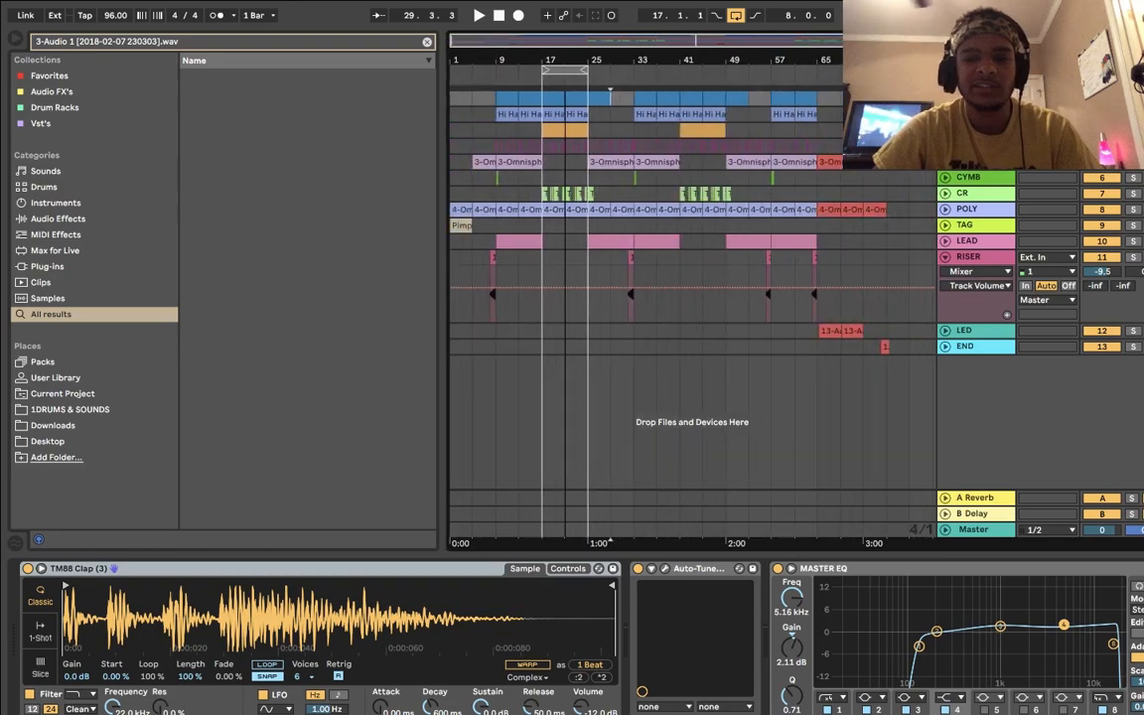
click(814, 352)
key(space)
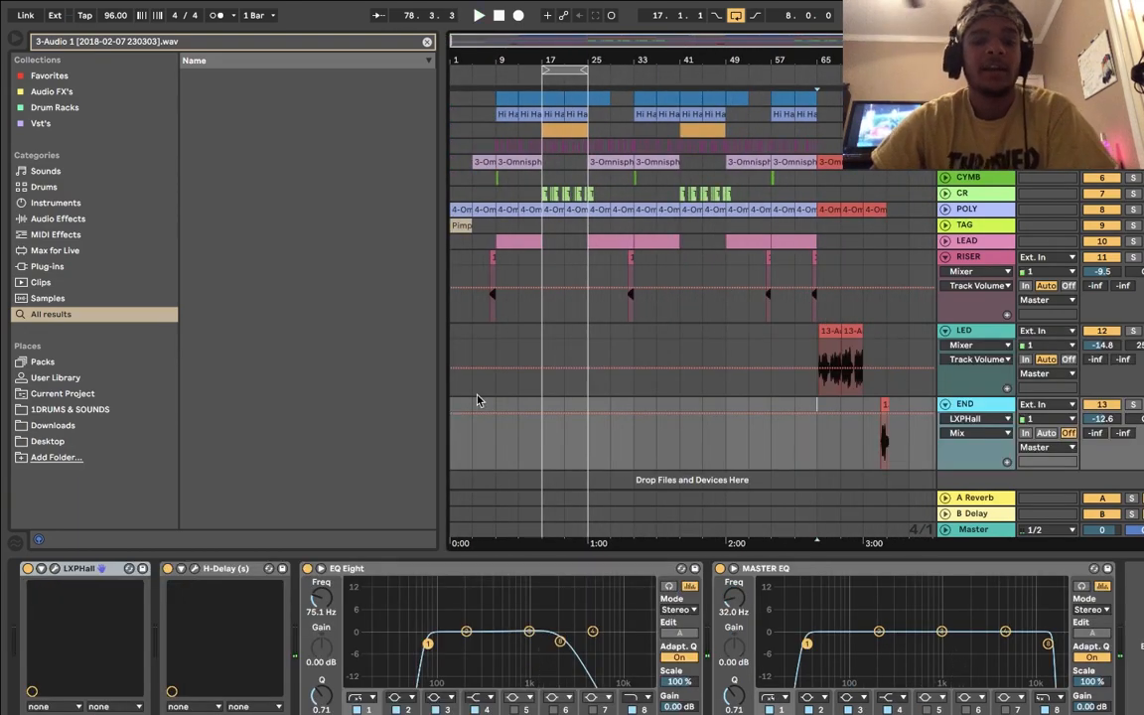